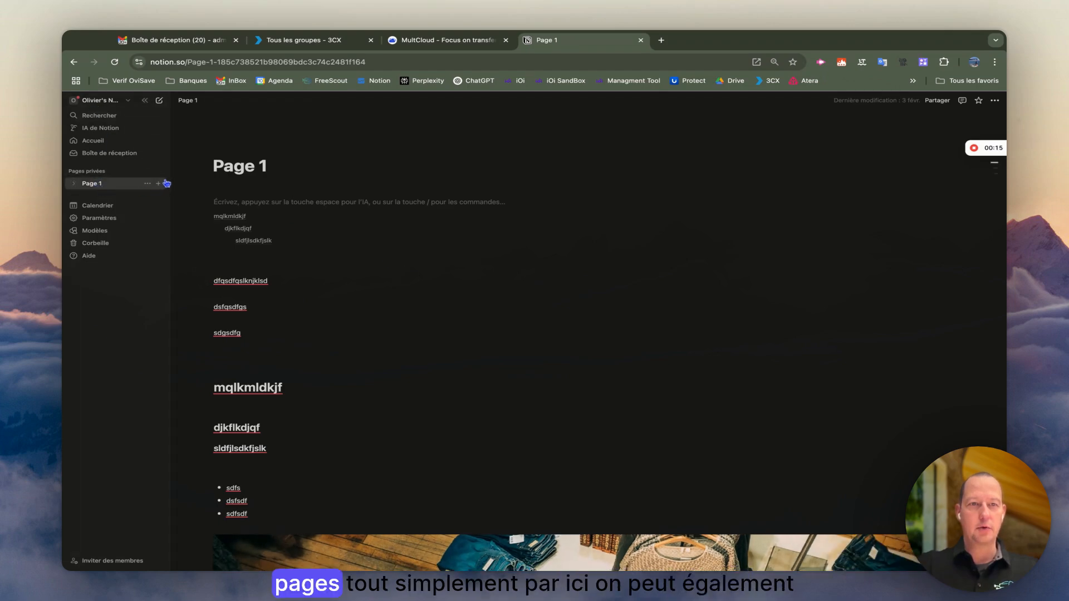
Rename the page "Ma superbe page".
{"action": "triple_click", "coordinate": [286, 172]}
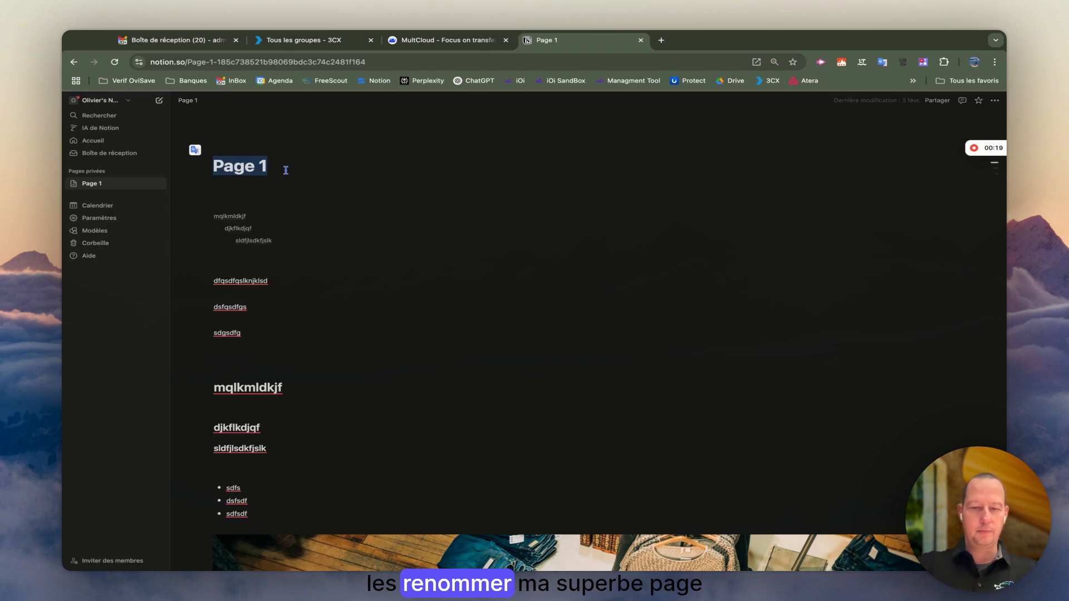
{"action": "type", "text": "Ma superbe "}
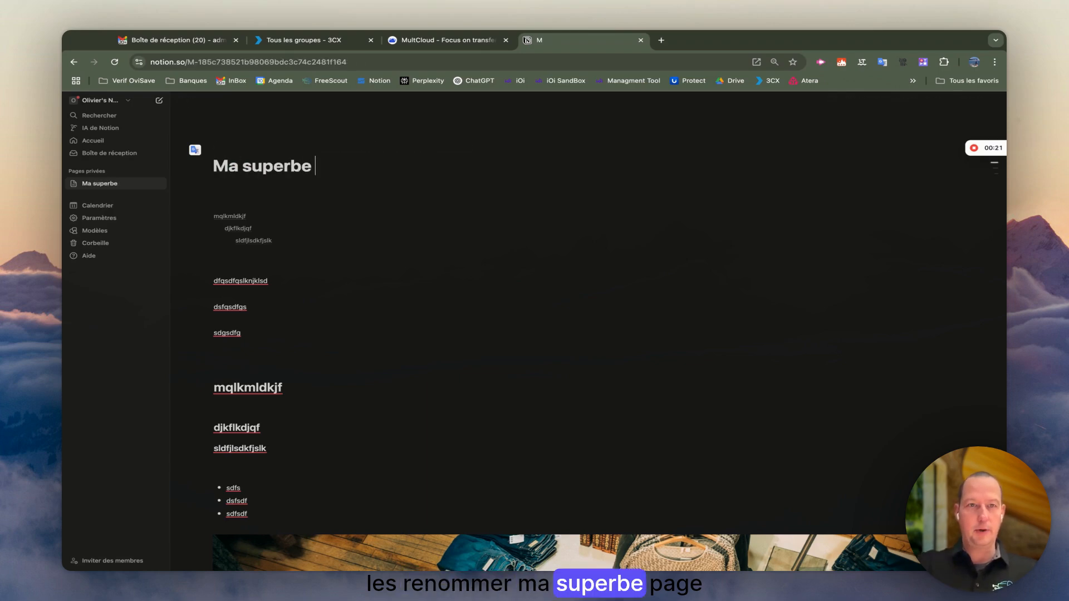
{"action": "type", "text": "page"}
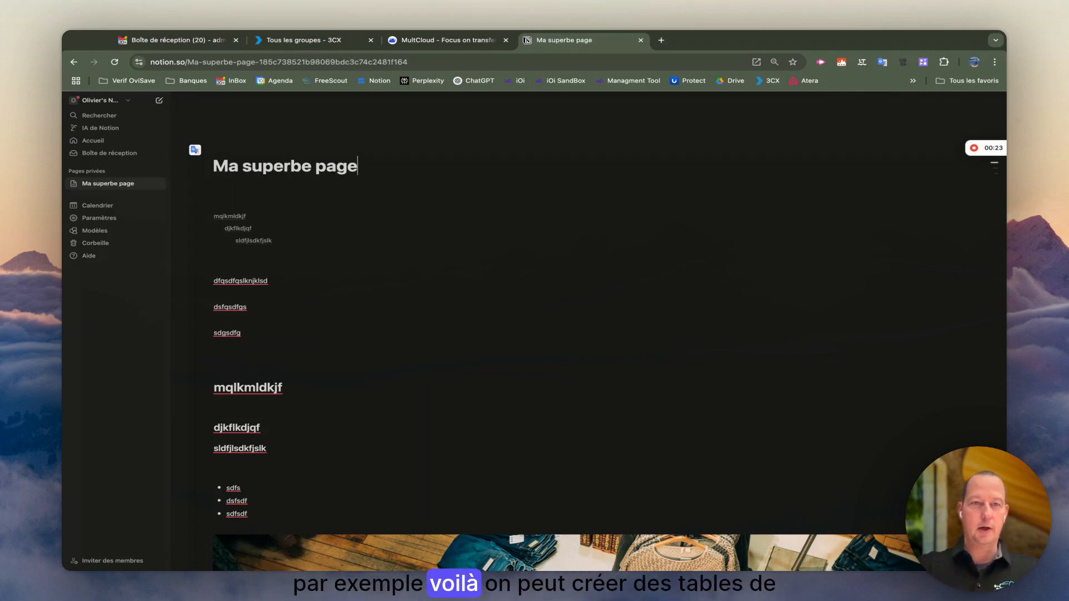
Try to insert a table of contents under the page title, browsing the block types and filtering them by "table".
{"action": "left_click", "coordinate": [198, 201]}
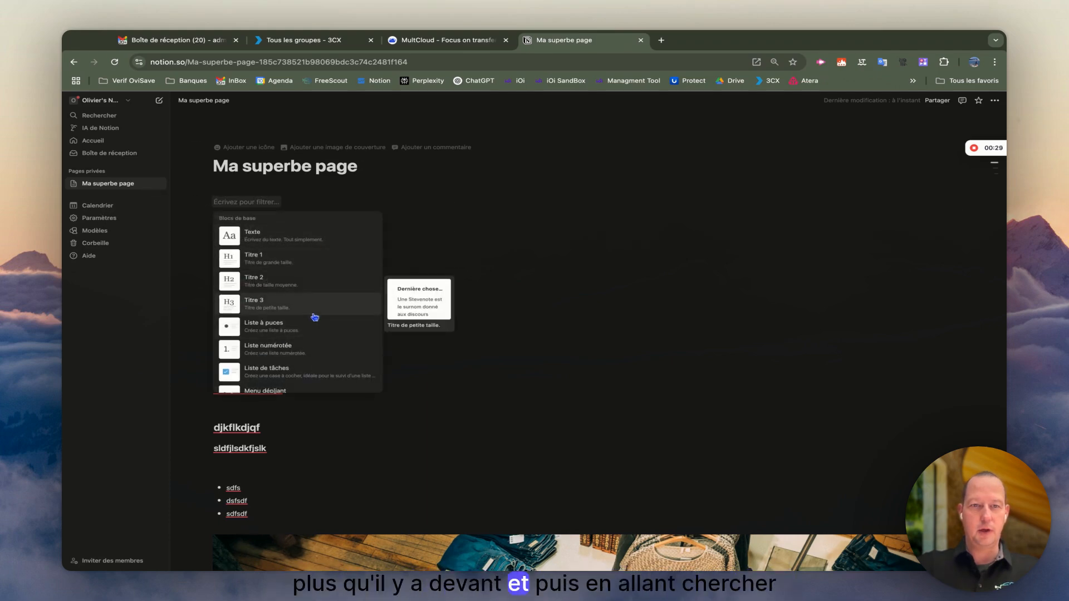
{"action": "scroll", "coordinate": [311, 323], "scroll_direction": "down", "scroll_amount": 5}
{"action": "scroll", "coordinate": [314, 318], "scroll_direction": "up", "scroll_amount": 3}
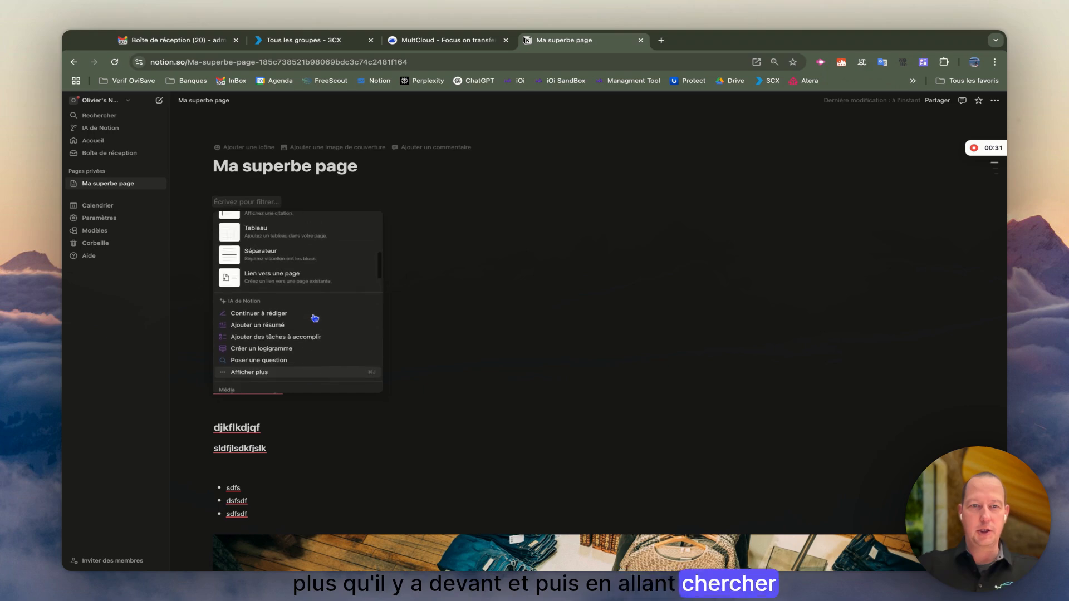
{"action": "scroll", "coordinate": [315, 318], "scroll_direction": "up", "scroll_amount": 4}
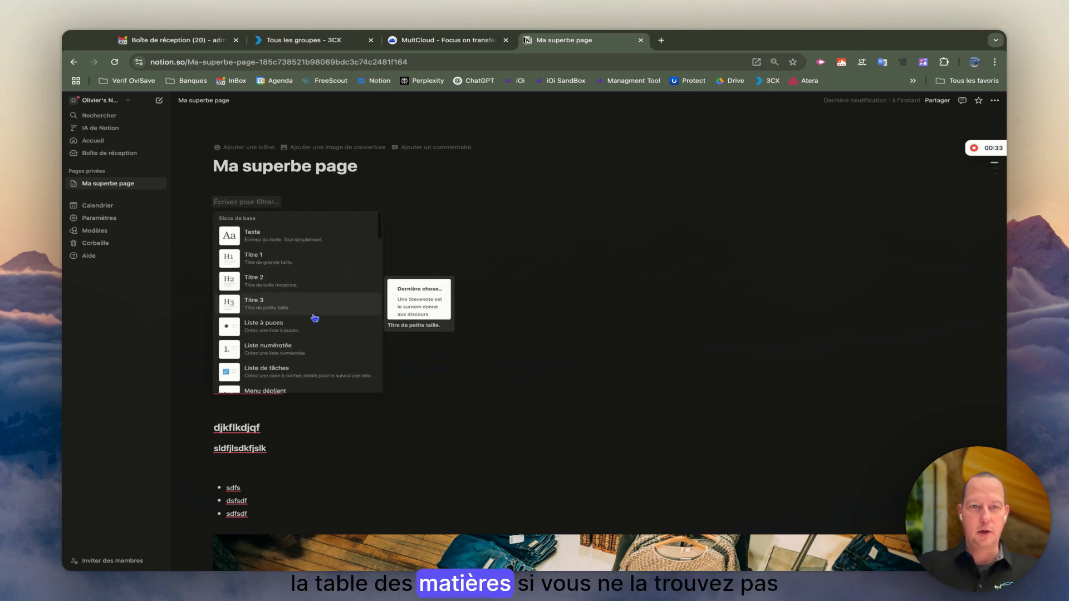
{"action": "scroll", "coordinate": [312, 321], "scroll_direction": "down", "scroll_amount": 5}
{"action": "scroll", "coordinate": [312, 321], "scroll_direction": "down", "scroll_amount": 5}
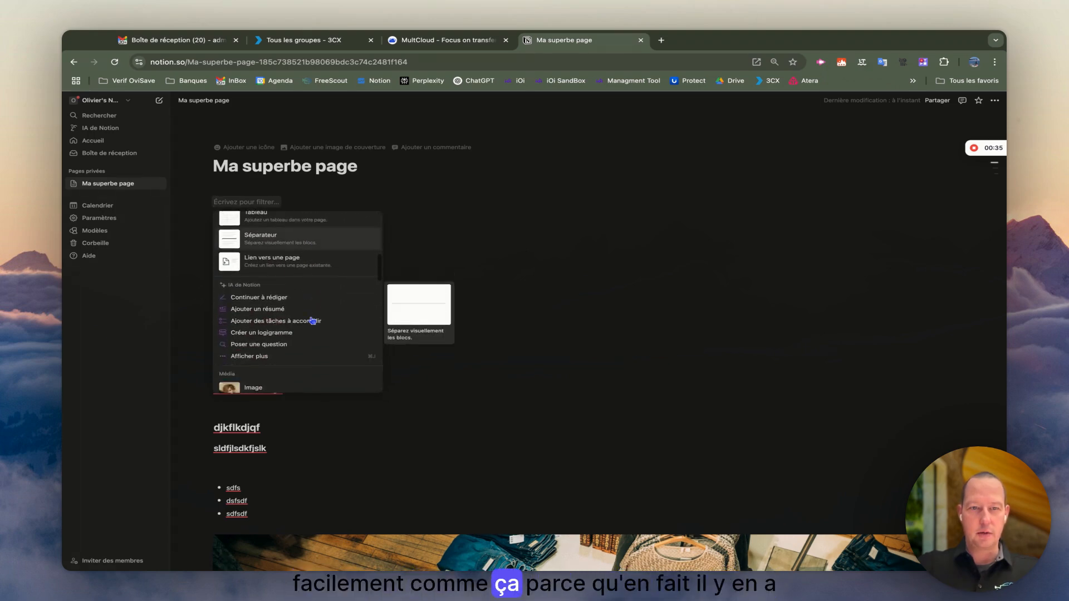
{"action": "scroll", "coordinate": [312, 320], "scroll_direction": "down", "scroll_amount": 5}
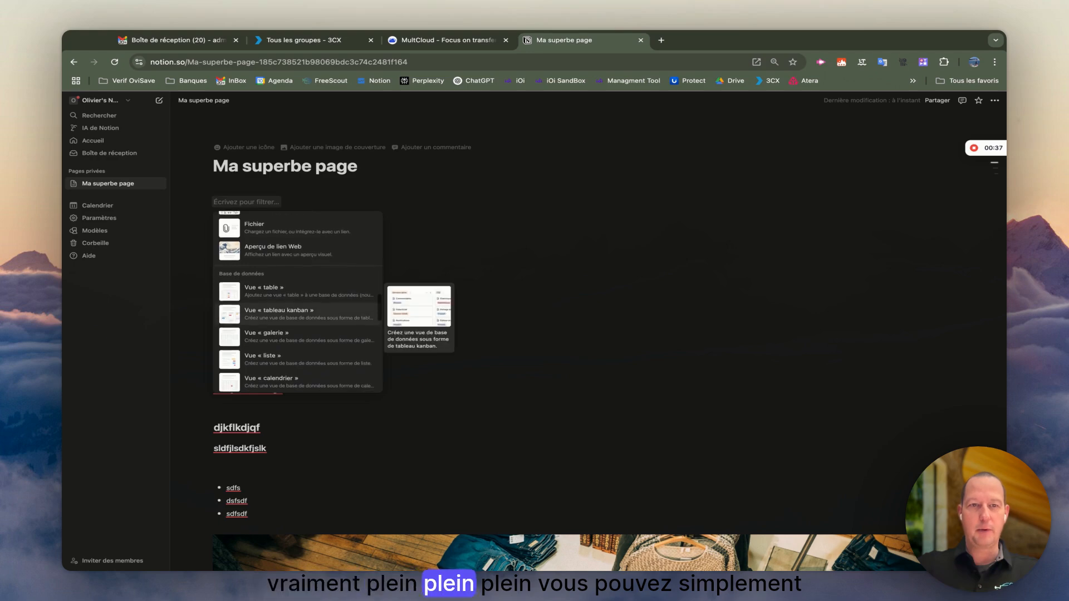
{"action": "scroll", "coordinate": [312, 321], "scroll_direction": "up", "scroll_amount": 15}
{"action": "left_click", "coordinate": [394, 228]}
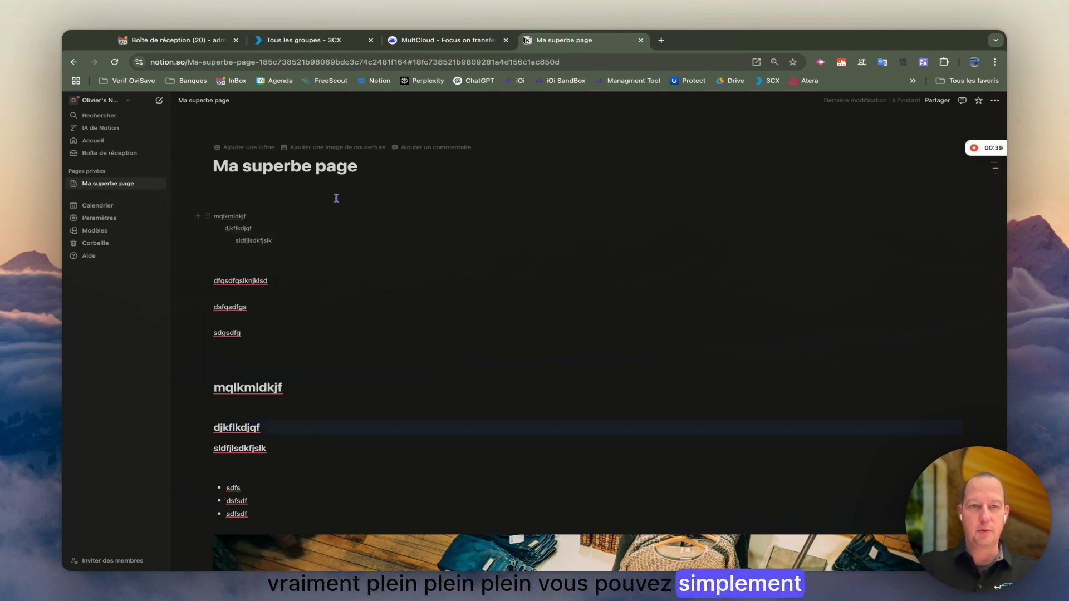
{"action": "type", "text": "/table"}
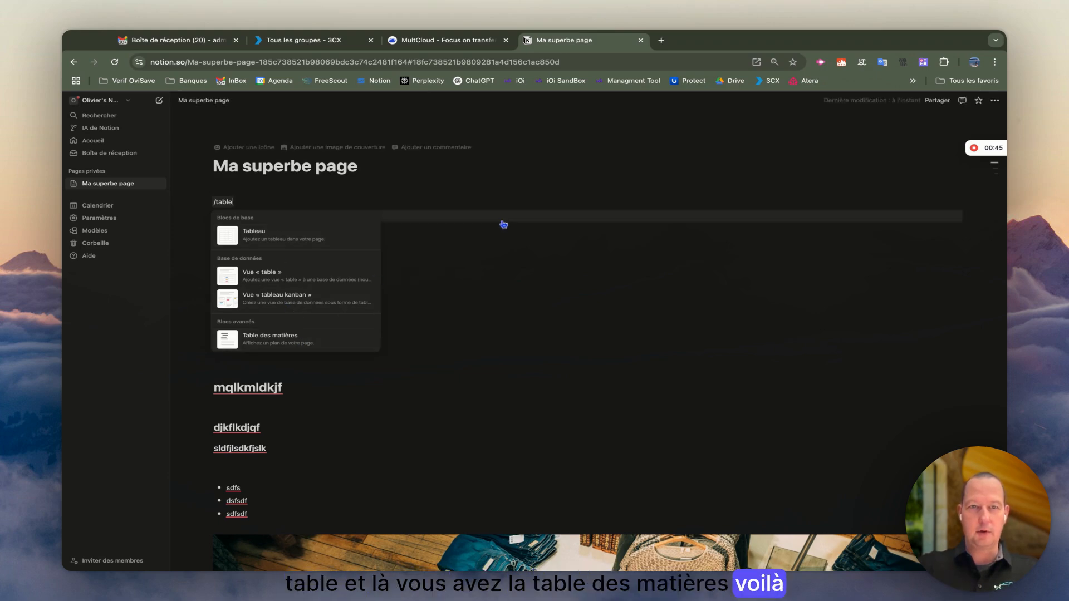
{"action": "left_click", "coordinate": [270, 335]}
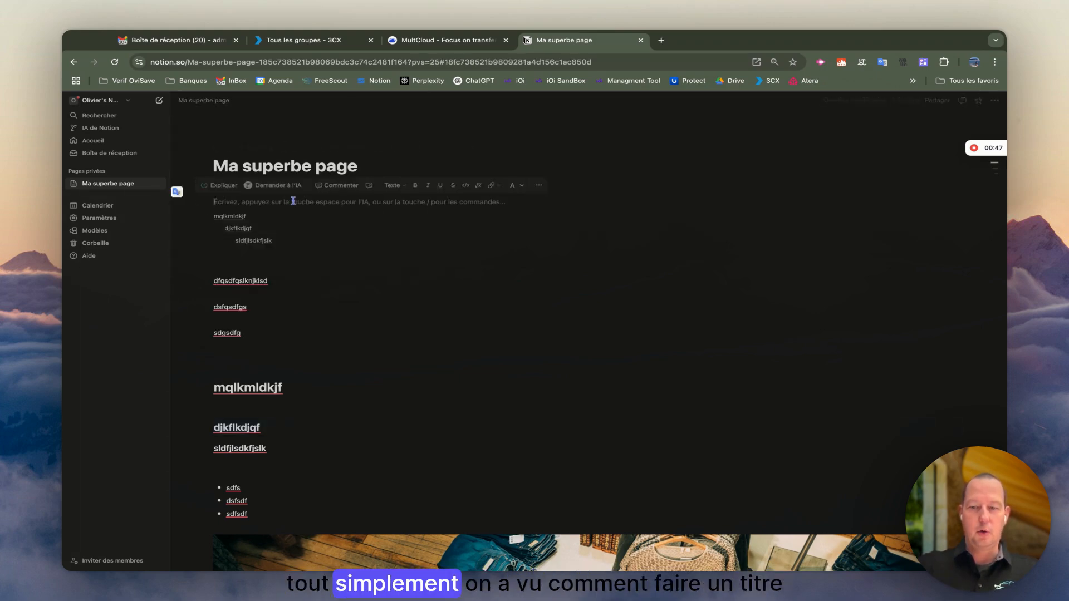
Write the sample line "s=:dkfnksdhfksdhjkfshk" under the title and examine the block types it can be turned into.
{"action": "type", "text": "s=:dkfnksdhfksdhjkfshk"}
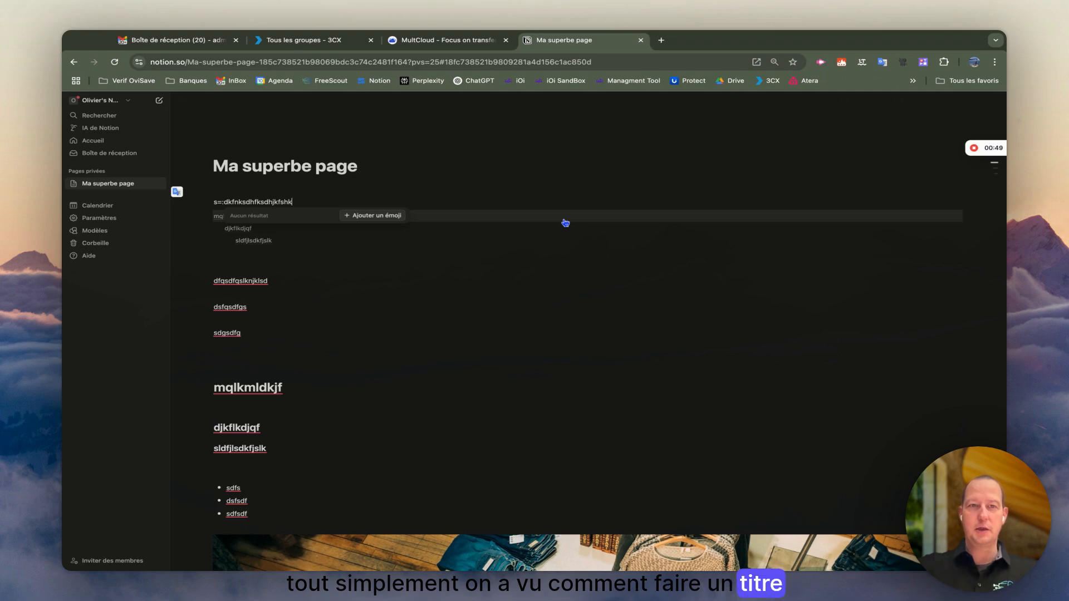
{"action": "left_click", "coordinate": [317, 194]}
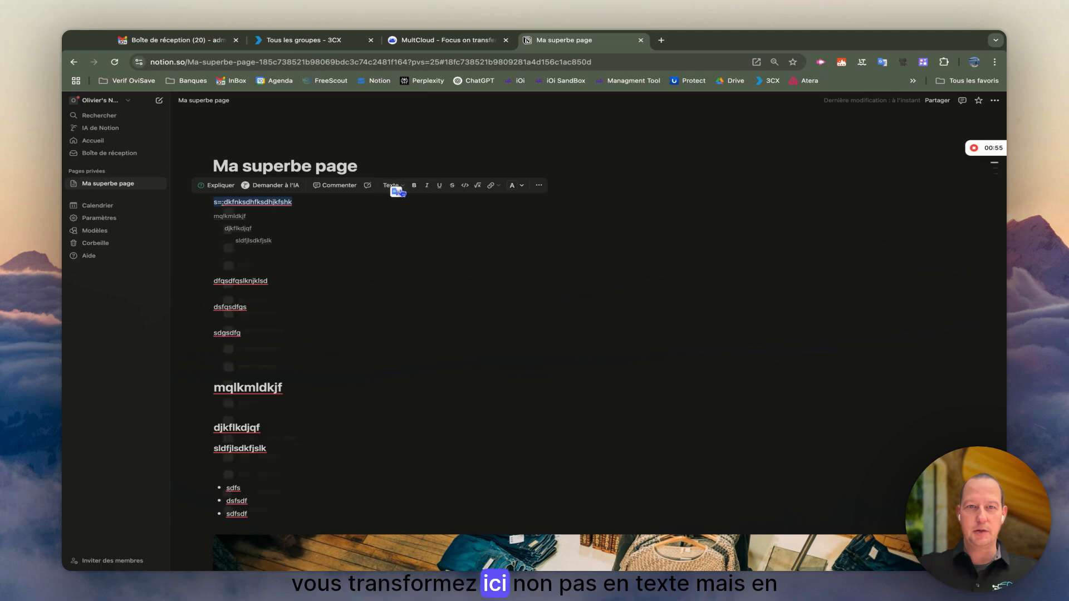
{"action": "left_click", "coordinate": [392, 186]}
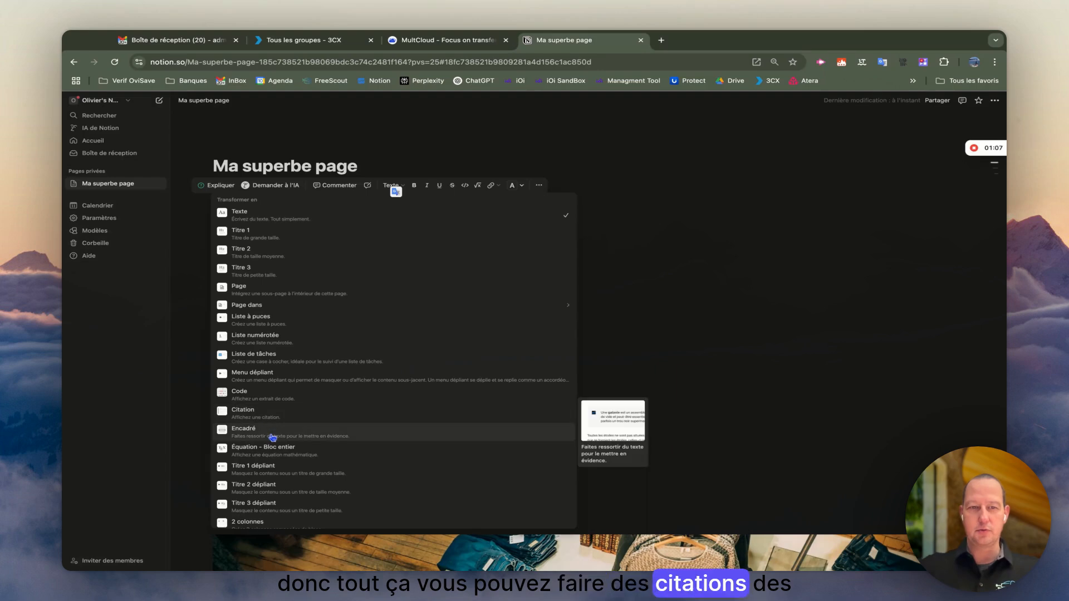
{"action": "left_click", "coordinate": [690, 165]}
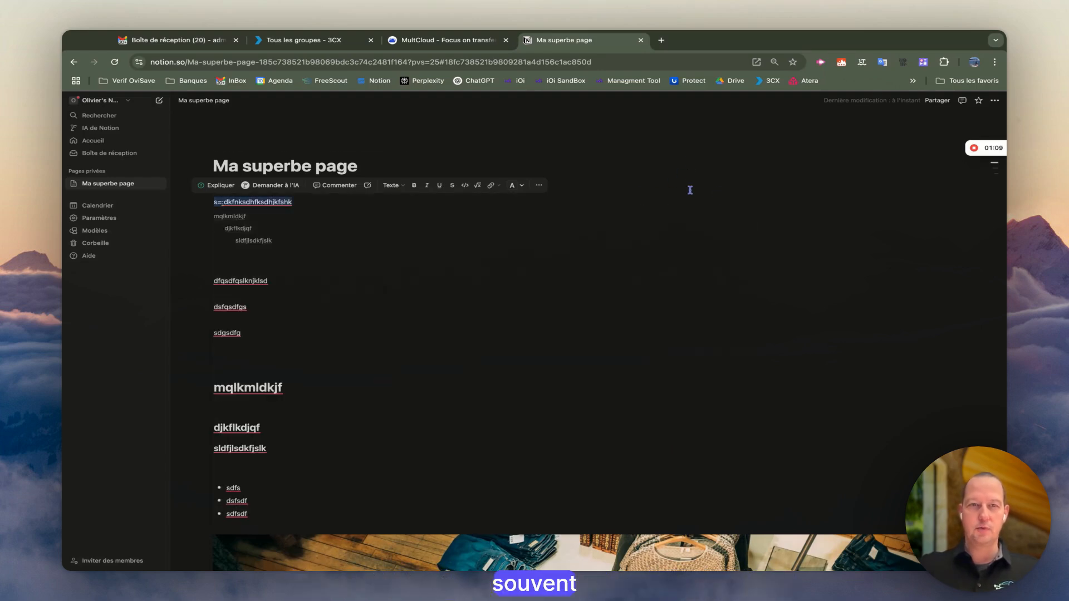
{"action": "left_click", "coordinate": [689, 189]}
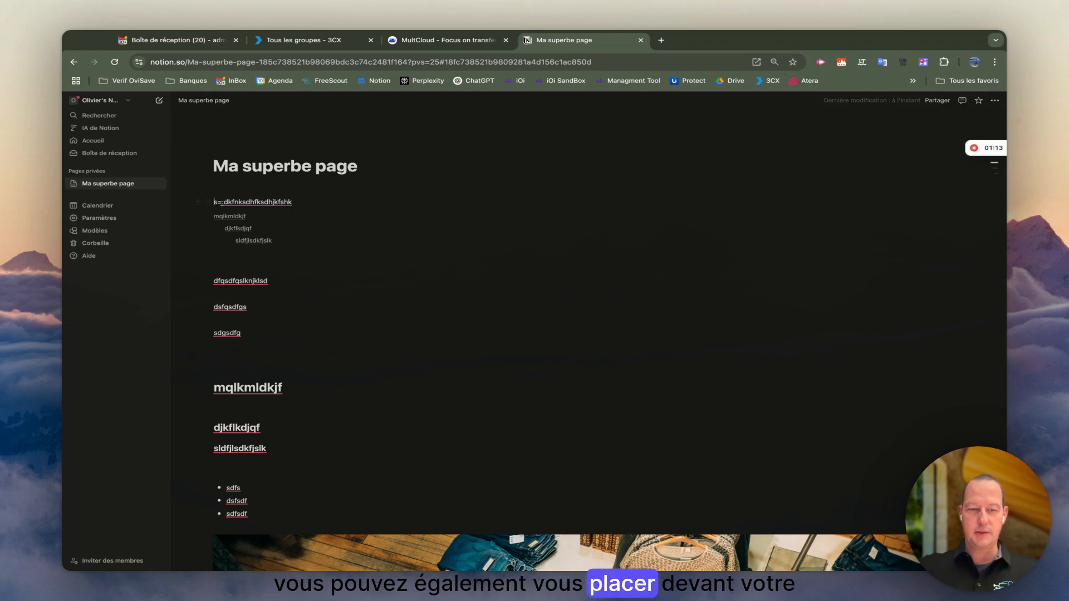
Delete the sample line together with the table of contents below it.
{"action": "key", "text": "shift+Down"}
{"action": "key", "text": "BackSpace"}
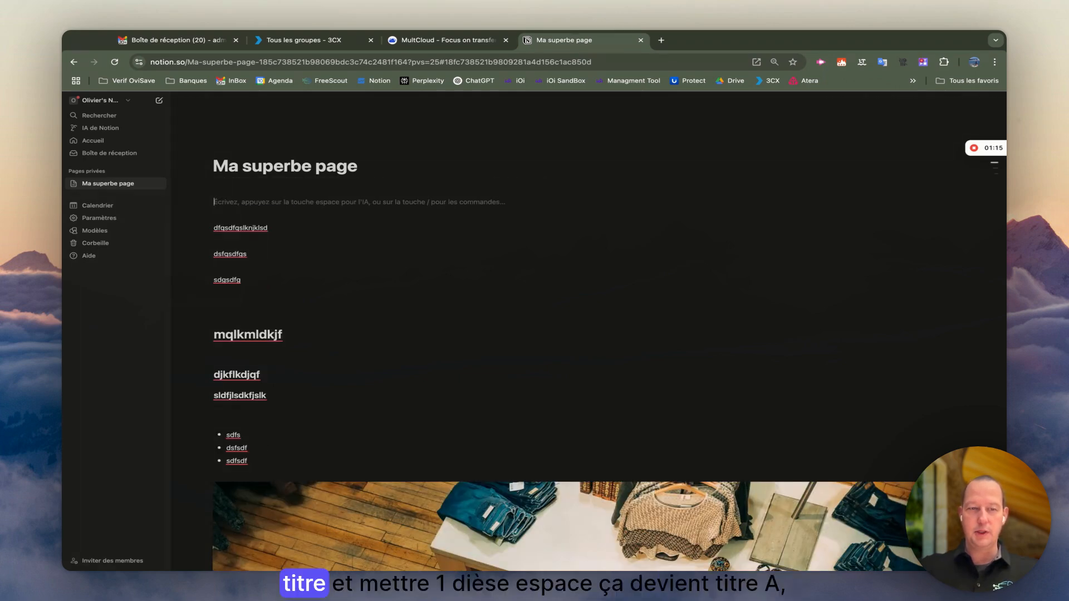
Add a level 1 heading "mlkmkl", a level 2 heading "kjkj" and a level 3 heading "lpklmklp" below the title using Markdown.
{"action": "type", "text": "# "}
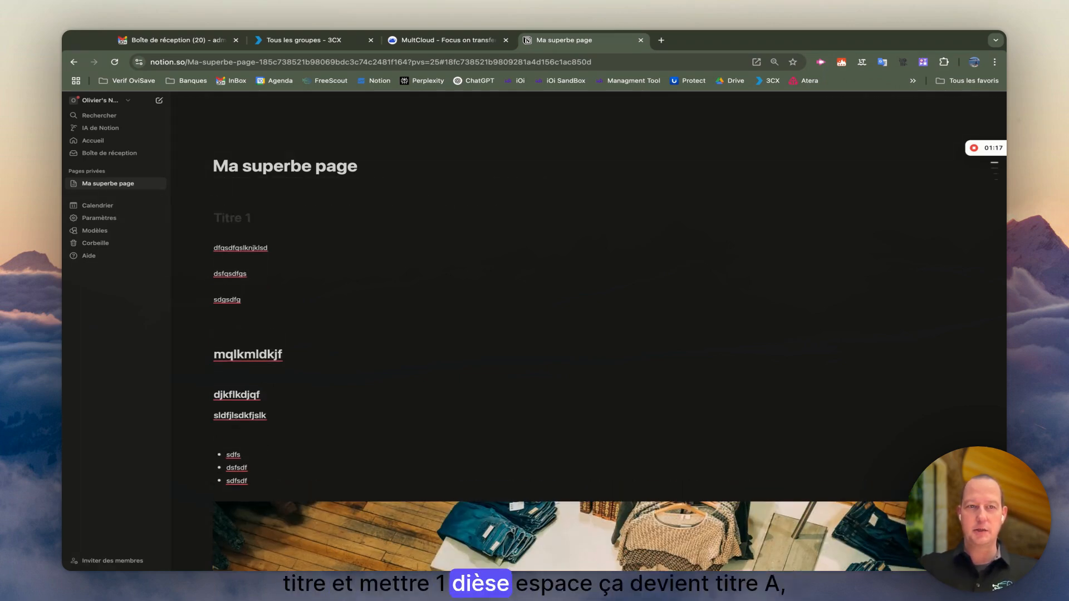
{"action": "type", "text": "mlkmkl"}
{"action": "key", "text": "Return"}
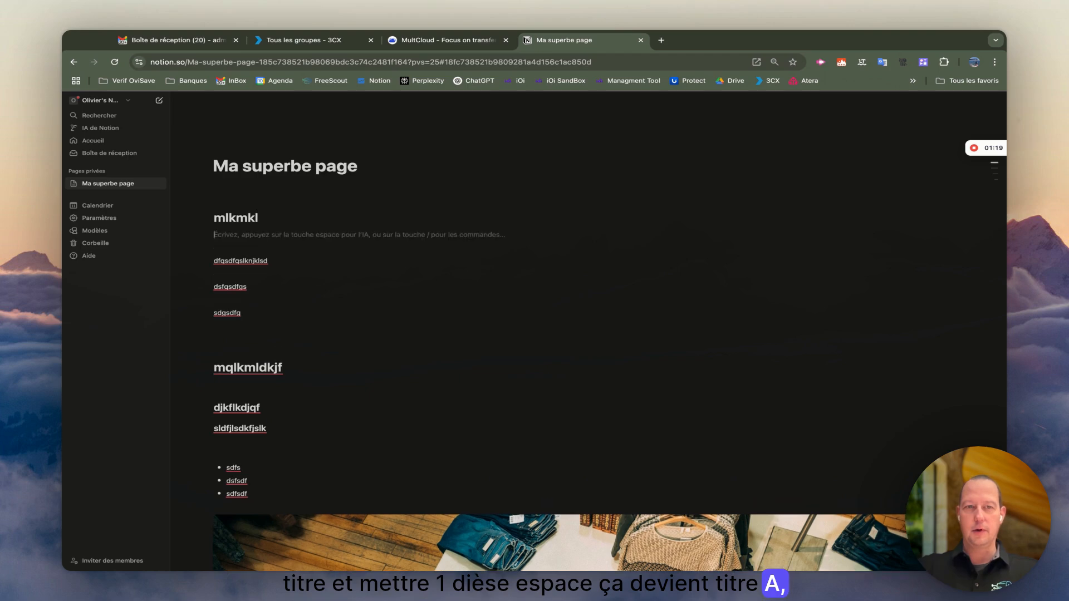
{"action": "type", "text": "## kjkj"}
{"action": "key", "text": "Return"}
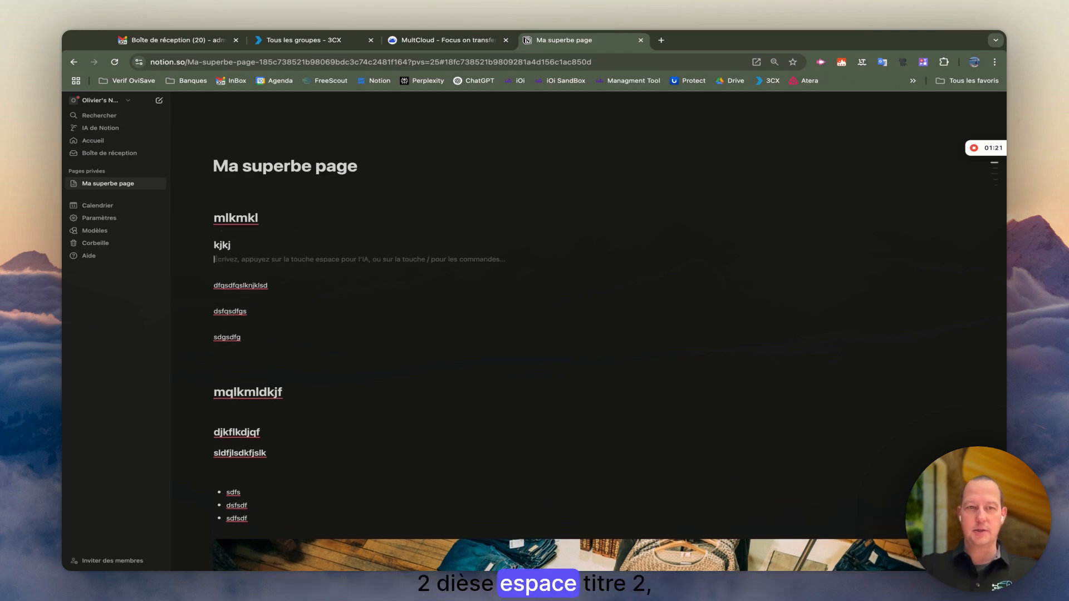
{"action": "type", "text": "### "}
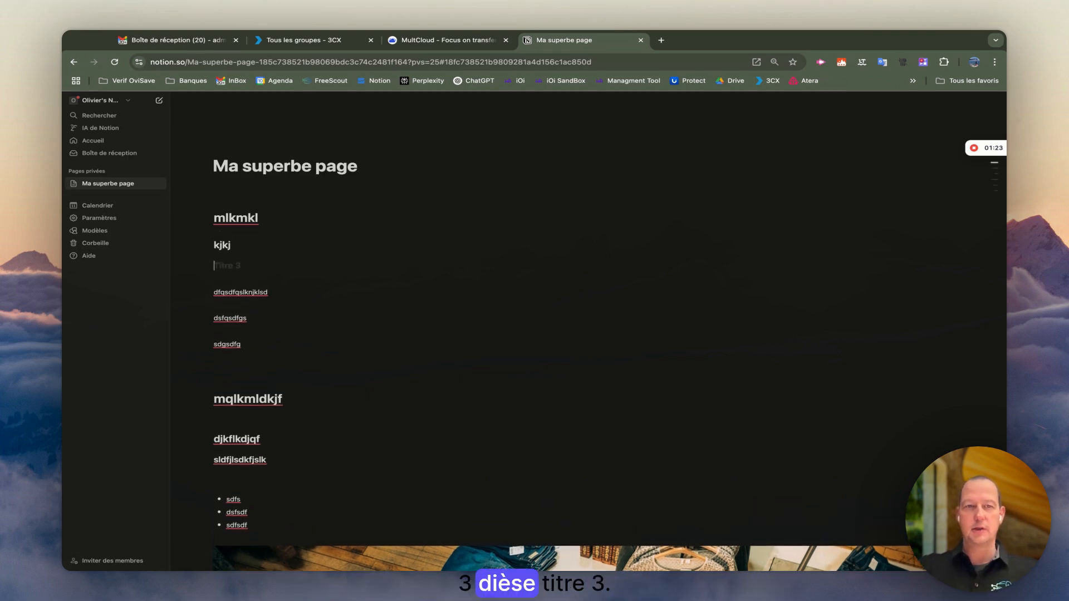
{"action": "type", "text": "lpklmklp"}
{"action": "key", "text": "Return"}
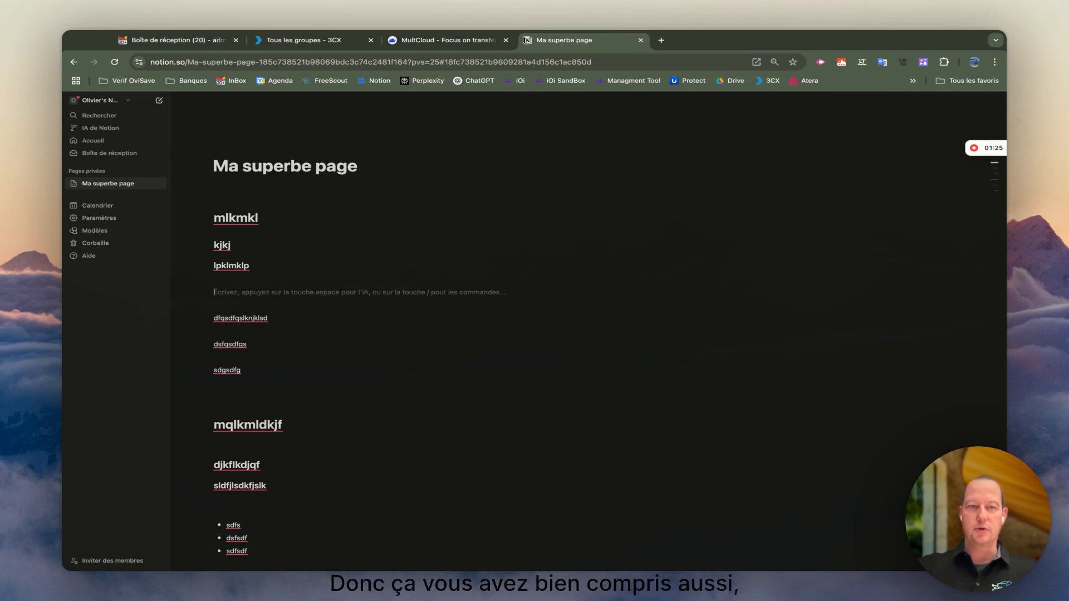
Delete the three headings just added under the page title.
{"action": "key", "text": "shift+Up"}
{"action": "key", "text": "shift+Up"}
{"action": "key", "text": "BackSpace"}
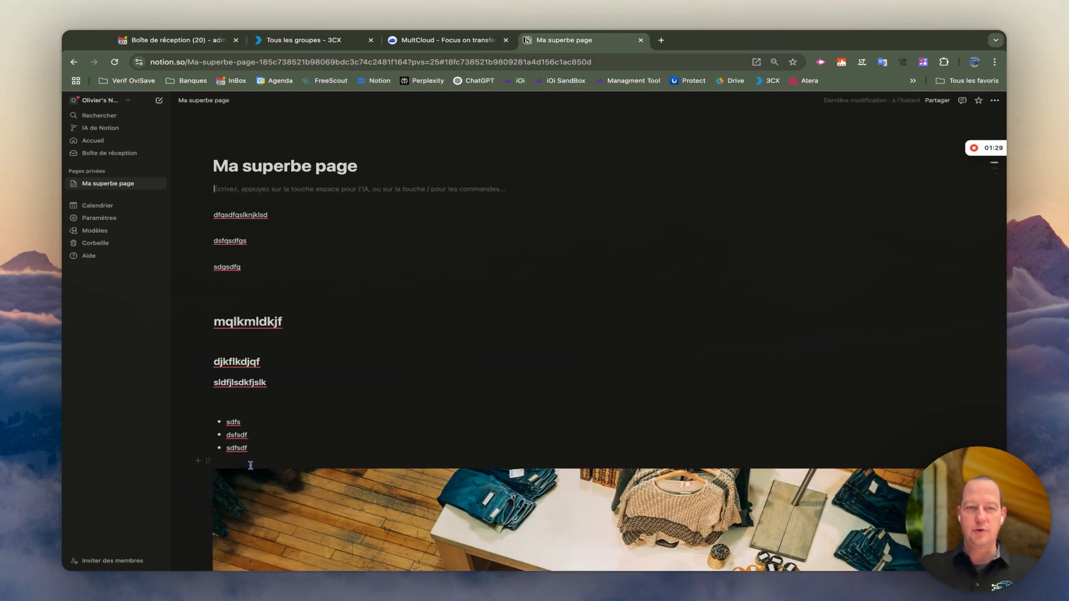
Delete all remaining text lines, headings and bullet points above the clothing store image.
{"action": "key", "text": "shift+Up"}
{"action": "key", "text": "shift+Up"}
{"action": "key", "text": "shift+Up"}
{"action": "key", "text": "shift+Up"}
{"action": "key", "text": "shift+Up"}
{"action": "key", "text": "shift+Up"}
{"action": "key", "text": "shift+Up"}
{"action": "key", "text": "shift+Up"}
{"action": "key", "text": "shift+Up"}
{"action": "key", "text": "shift+Up"}
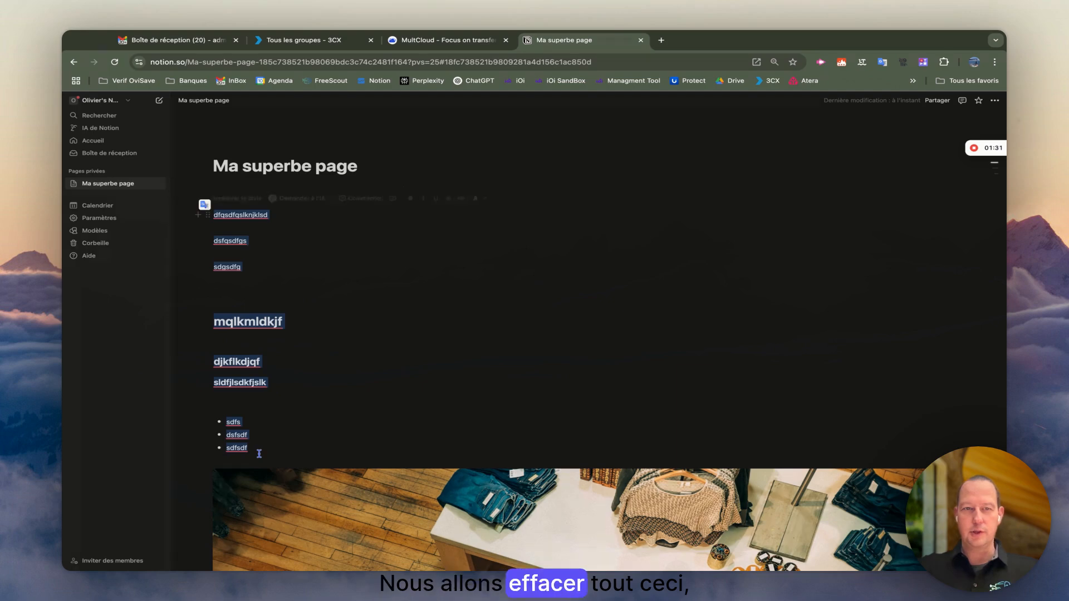
{"action": "key", "text": "BackSpace"}
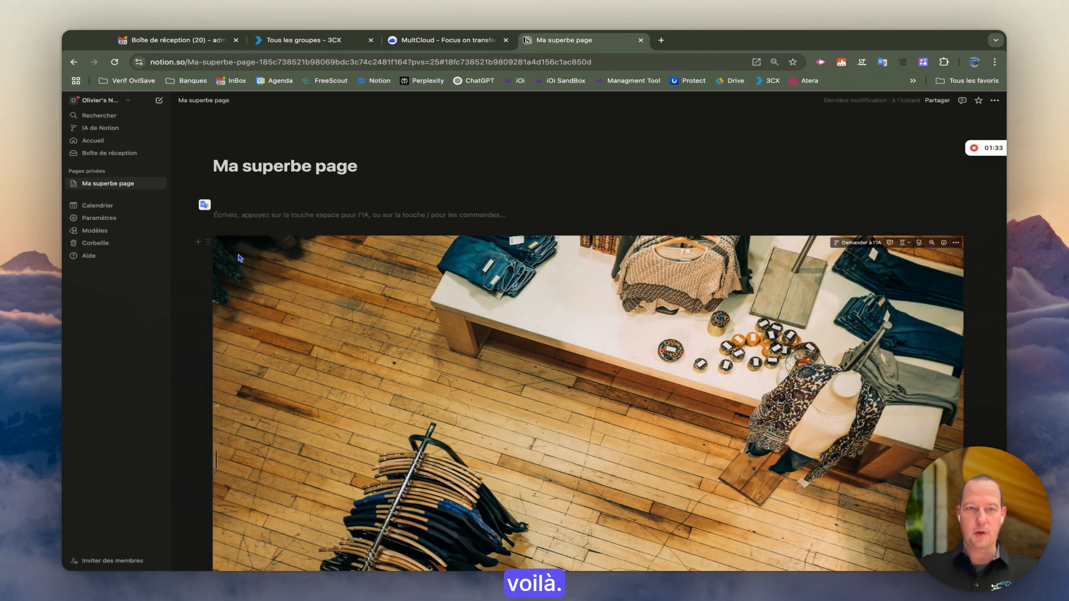
Delete the clothing store image from the page.
{"action": "left_click", "coordinate": [208, 242]}
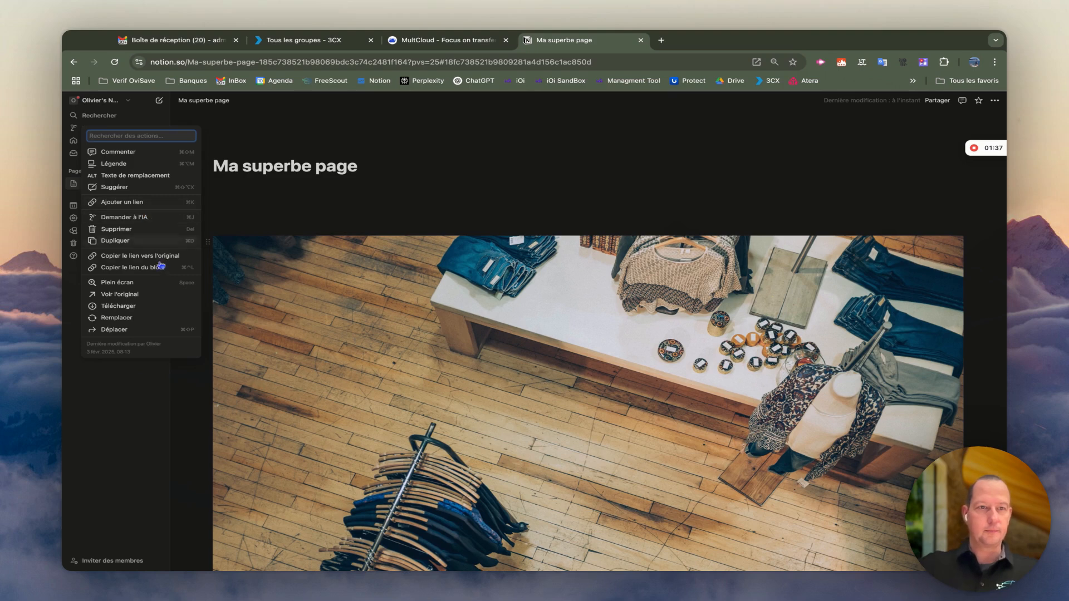
{"action": "left_click", "coordinate": [209, 255]}
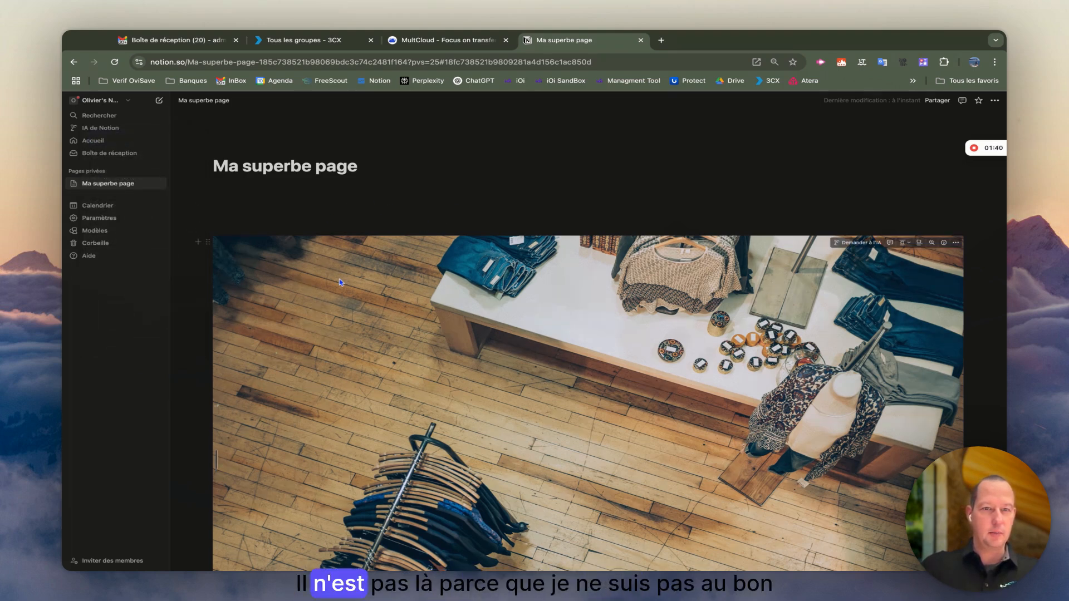
{"action": "left_click", "coordinate": [207, 243]}
{"action": "left_click", "coordinate": [134, 234]}
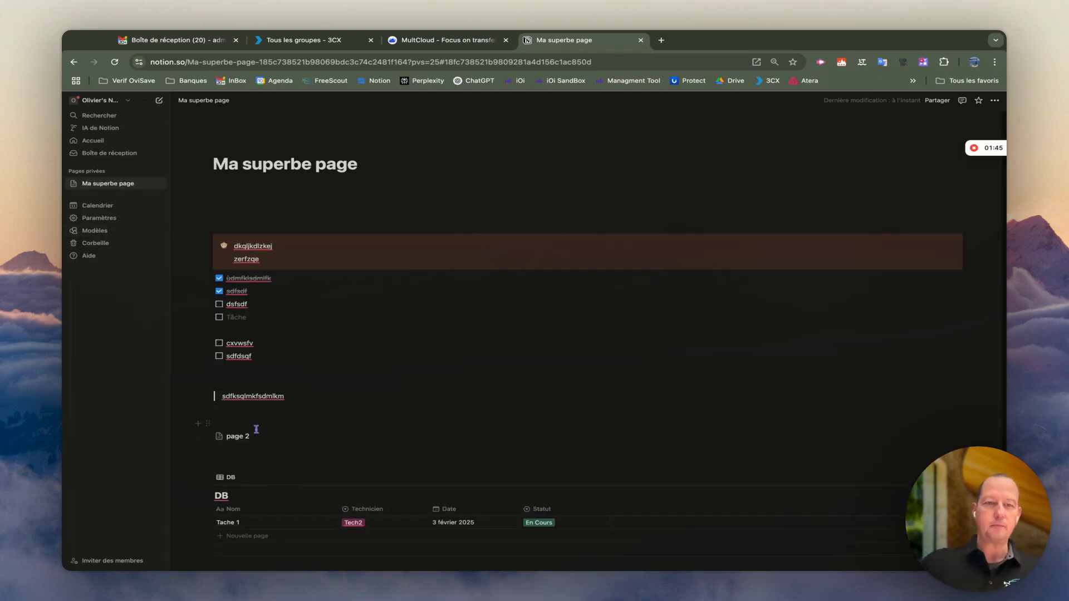
Delete the callout, the to-do items and the quote above the "page 2" link, including the extra blank lines.
{"action": "left_click", "coordinate": [265, 444], "text": "shift"}
{"action": "key", "text": "BackSpace"}
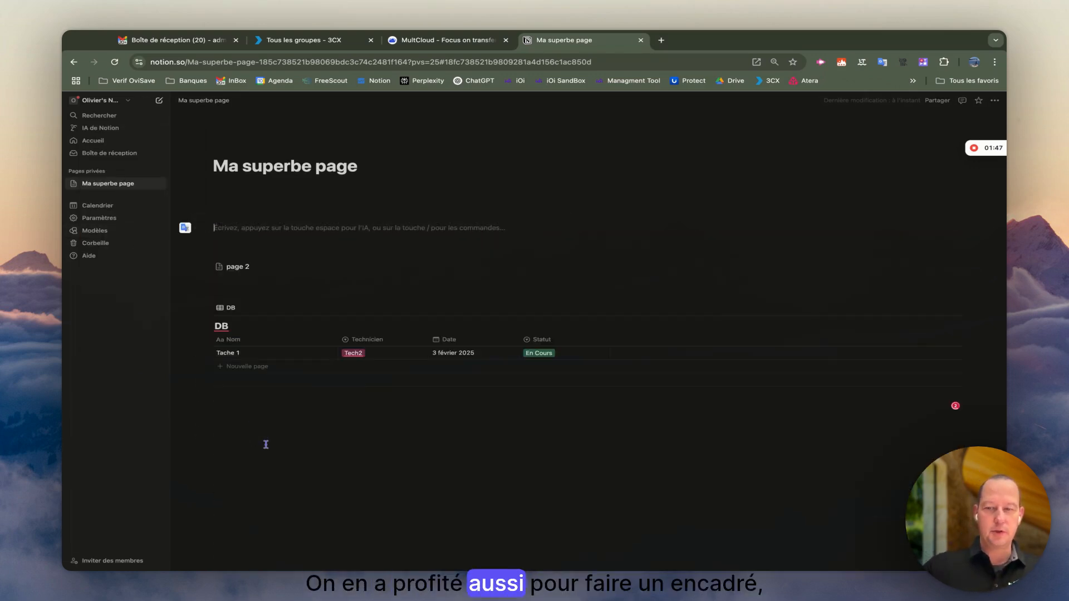
{"action": "key", "text": "BackSpace"}
{"action": "key", "text": "BackSpace"}
{"action": "key", "text": "BackSpace"}
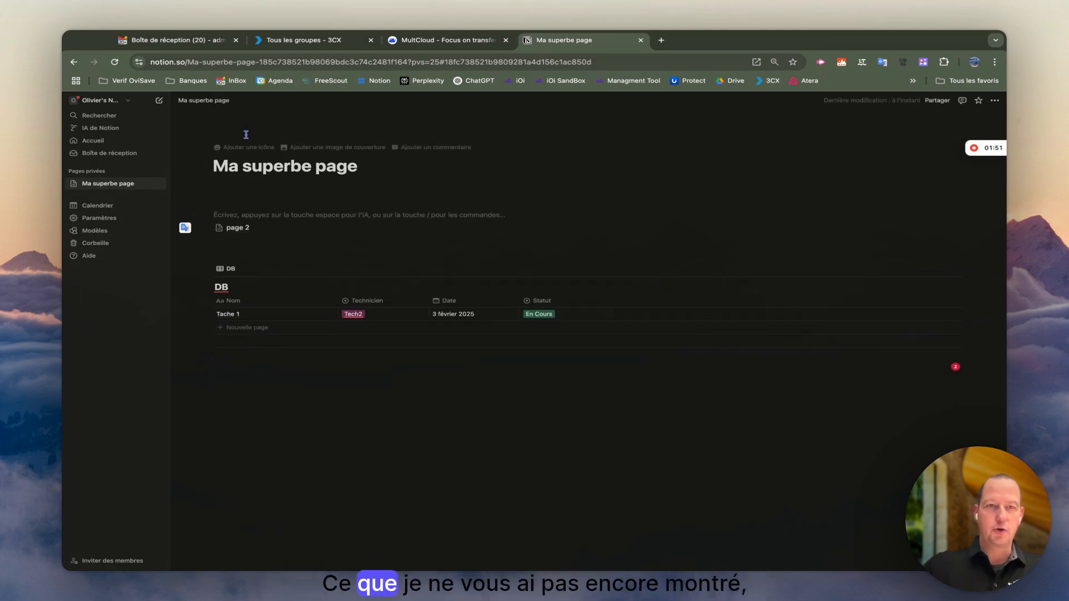
Give the page the face-blowing-a-kiss emoji as its icon and add a cover image.
{"action": "left_click", "coordinate": [254, 153]}
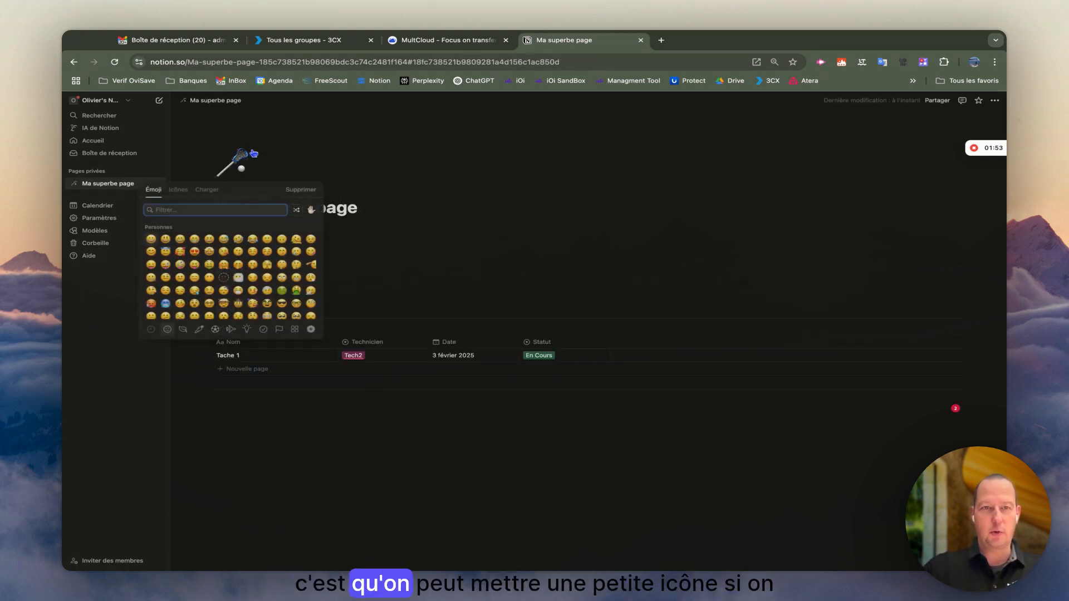
{"action": "left_click", "coordinate": [223, 252]}
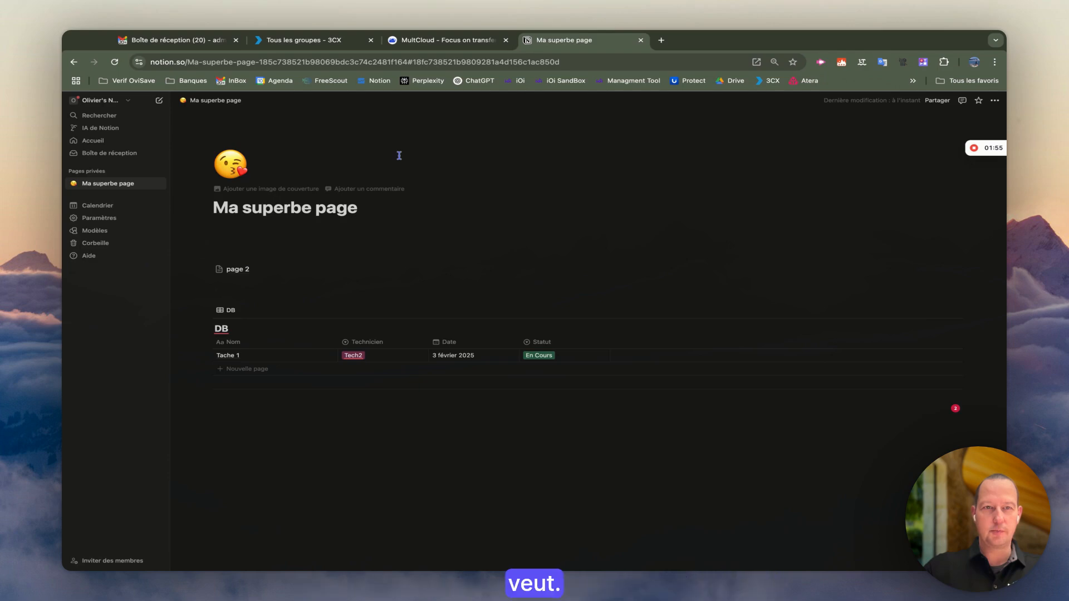
{"action": "left_click", "coordinate": [313, 190]}
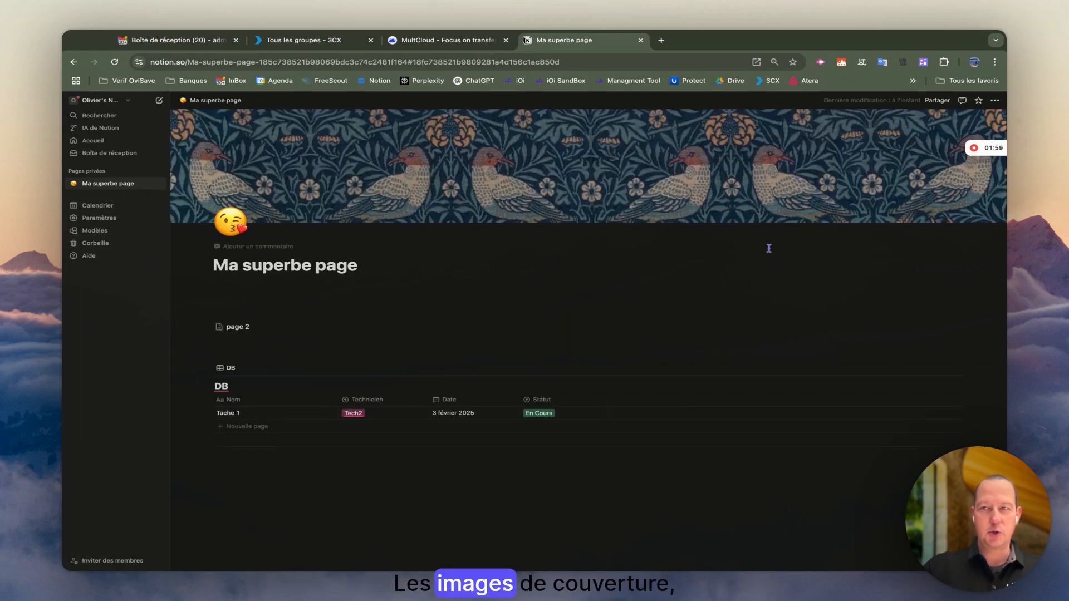
Replace the page's cover image with the Unsplash photo of the sunlit rocky mountain peak.
{"action": "mouse_move", "coordinate": [831, 136]}
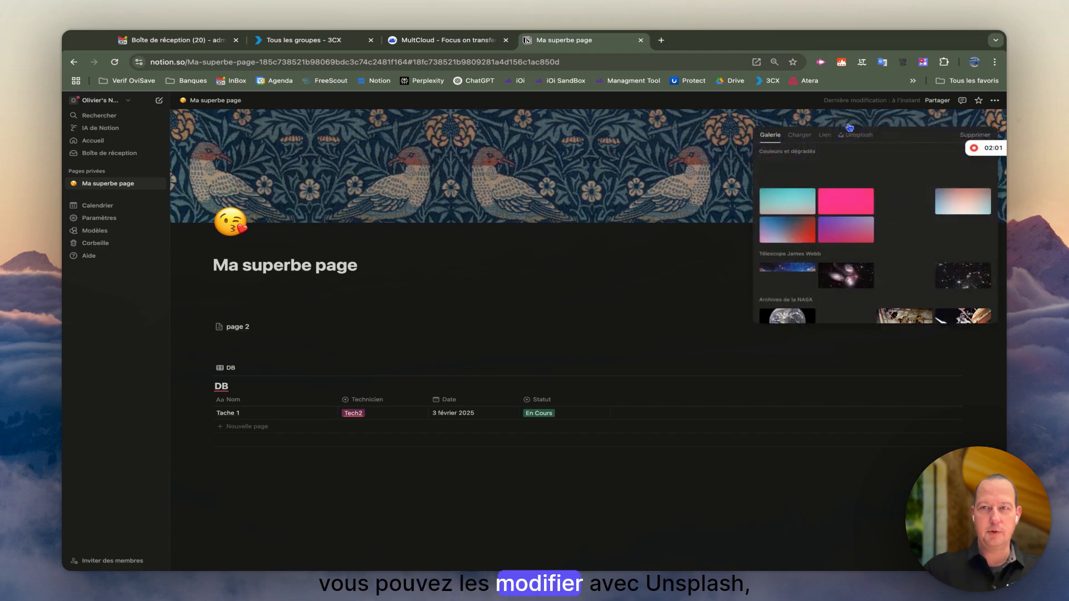
{"action": "left_click", "coordinate": [849, 120]}
{"action": "left_click", "coordinate": [859, 137]}
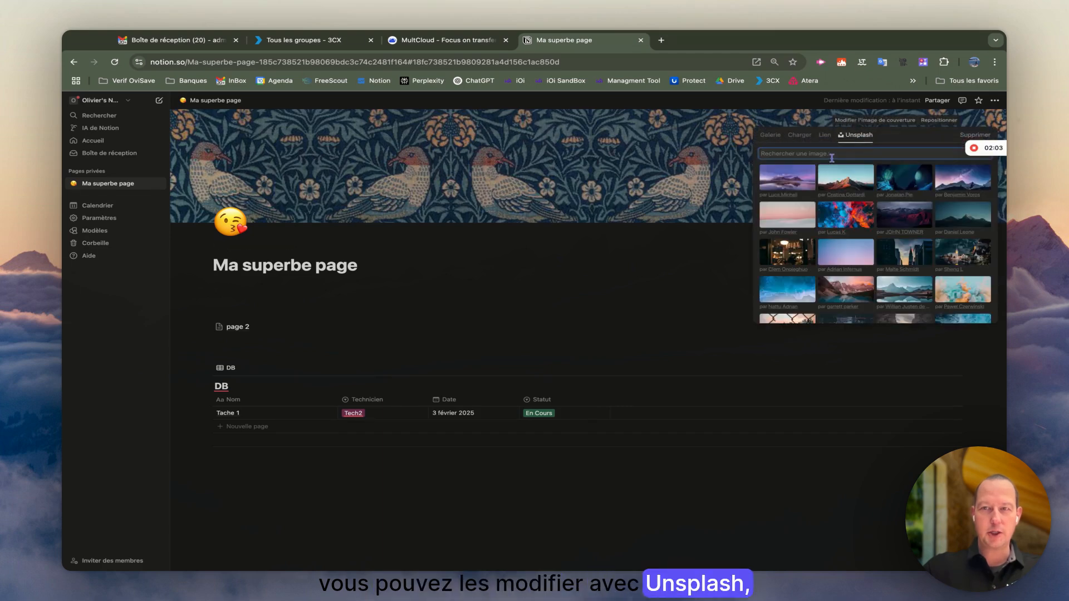
{"action": "left_click", "coordinate": [855, 187]}
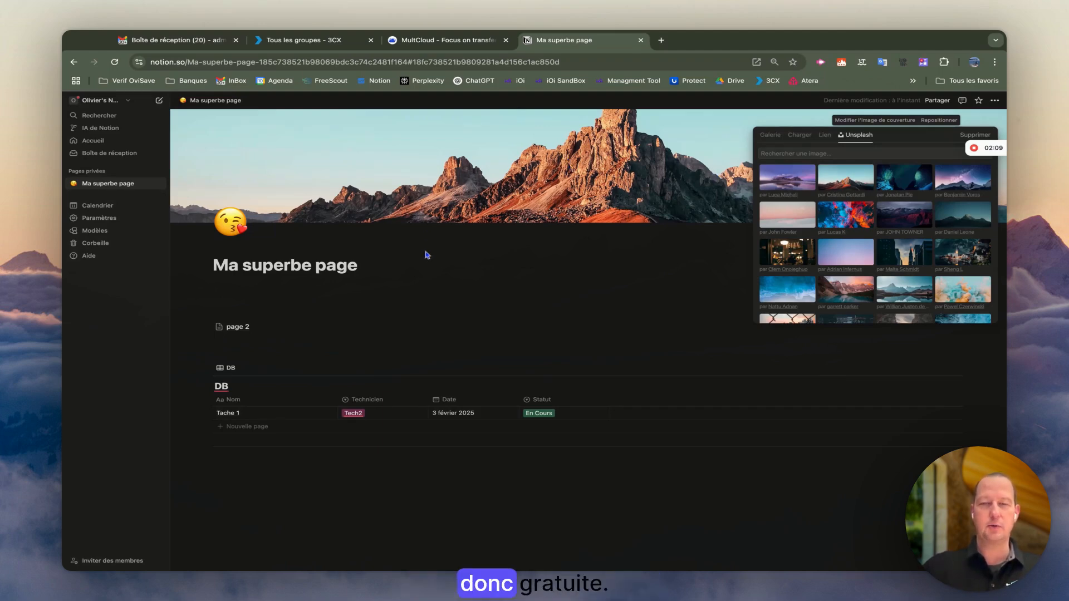
{"action": "left_click", "coordinate": [449, 279]}
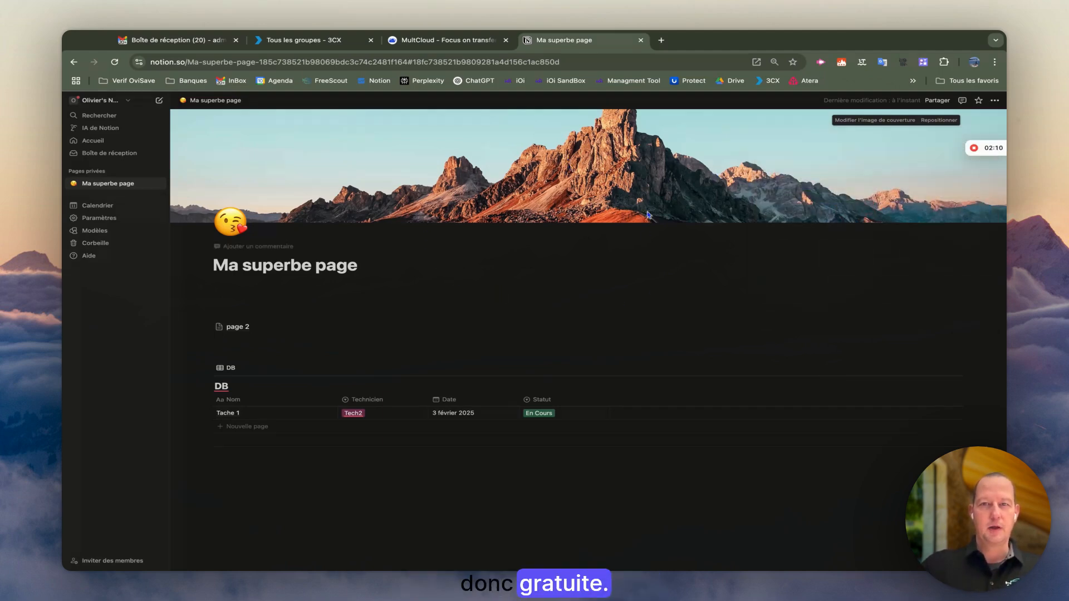
Reposition the mountain cover image and save its new position.
{"action": "left_click", "coordinate": [925, 121]}
{"action": "left_click_drag", "start_coordinate": [897, 136], "coordinate": [704, 142]}
{"action": "left_click", "coordinate": [904, 121]}
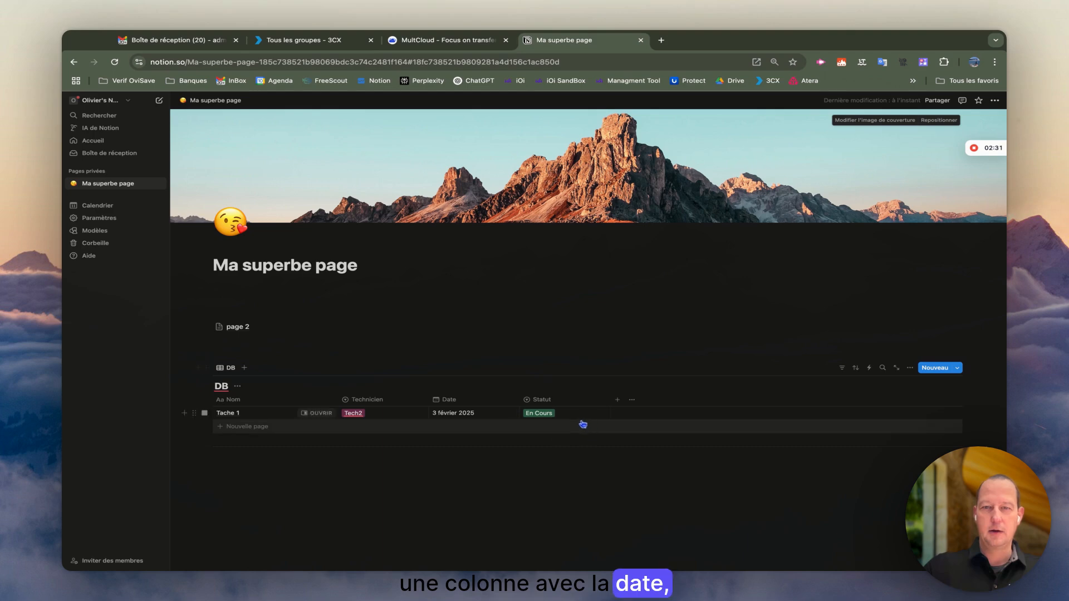
Add a row named "Tache 2" to the DB table and assign it to technician Tech3.
{"action": "left_click", "coordinate": [240, 427]}
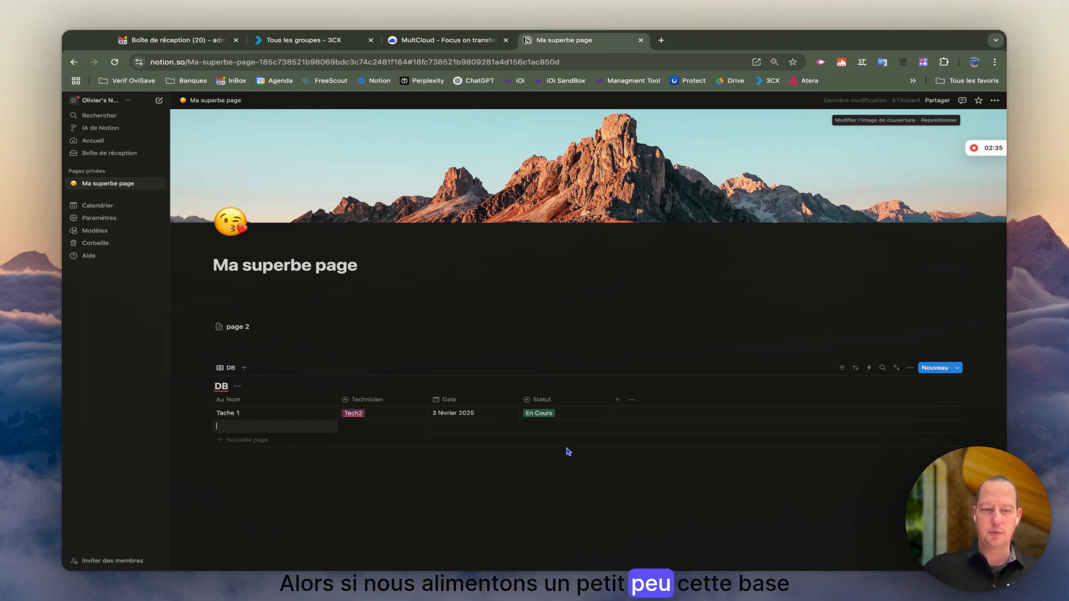
{"action": "type", "text": "Tache 2"}
{"action": "key", "text": "Tab"}
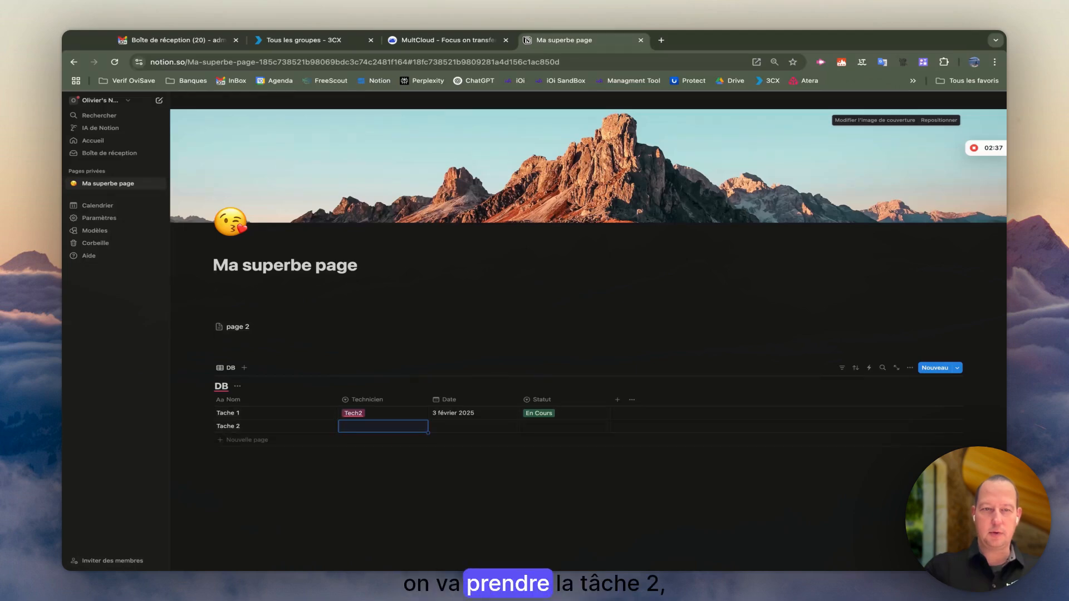
{"action": "left_click", "coordinate": [419, 430]}
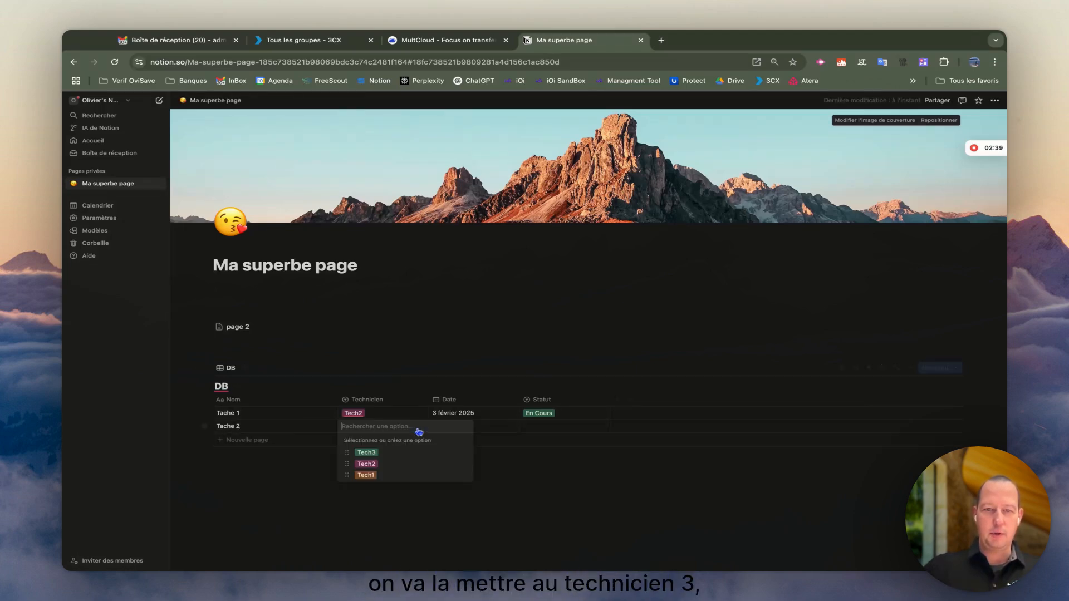
{"action": "left_click", "coordinate": [368, 453]}
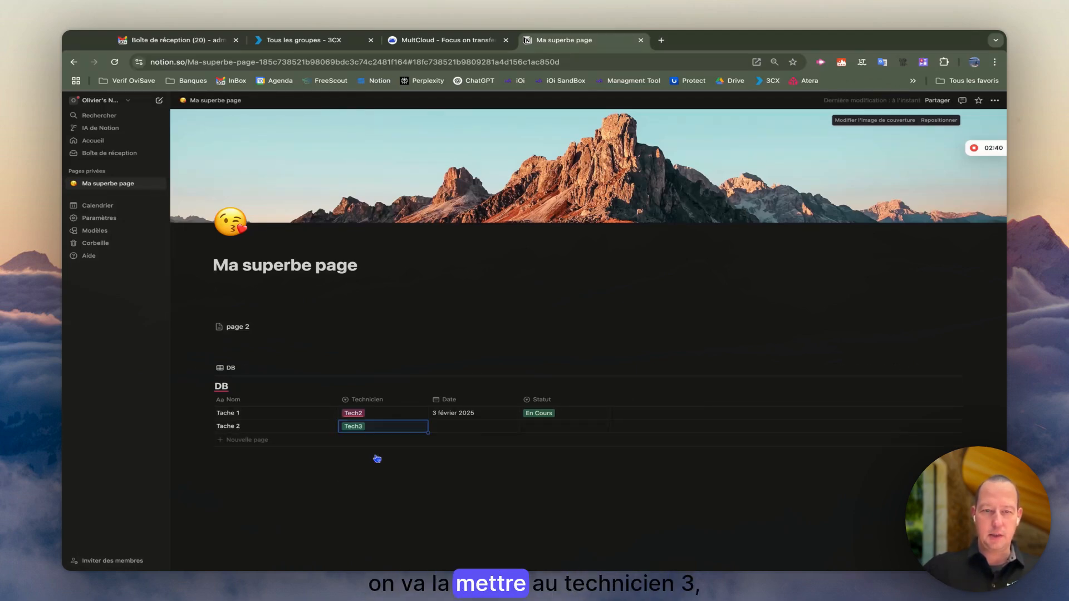
Set the date of Tache 2 to 13 février 2025 and its status to En Cours.
{"action": "left_click", "coordinate": [474, 432]}
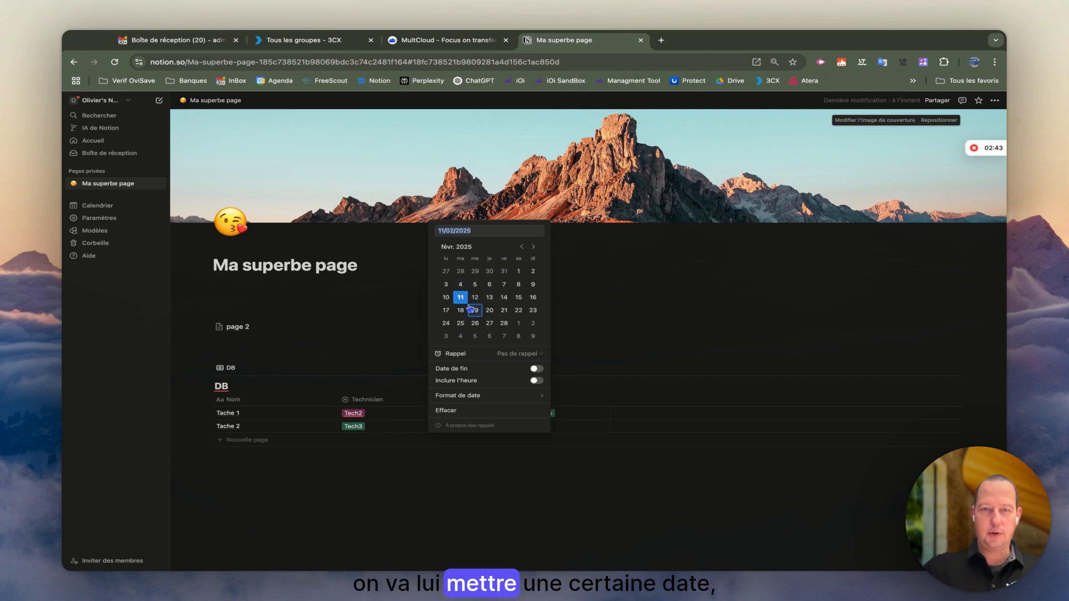
{"action": "left_click", "coordinate": [490, 297]}
{"action": "left_click", "coordinate": [405, 303]}
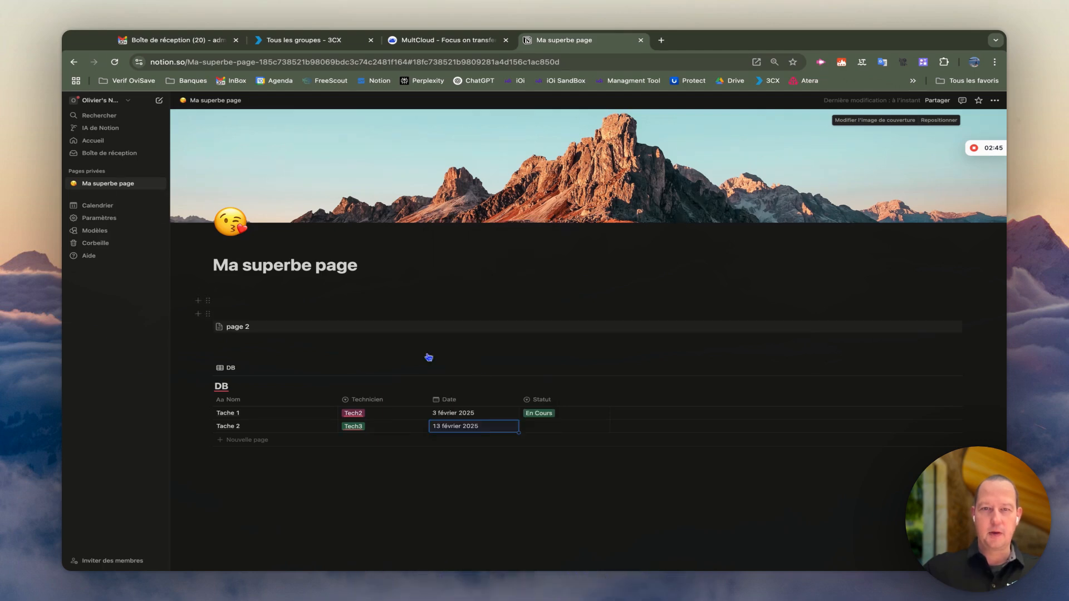
{"action": "left_click", "coordinate": [543, 430]}
{"action": "left_click", "coordinate": [562, 465]}
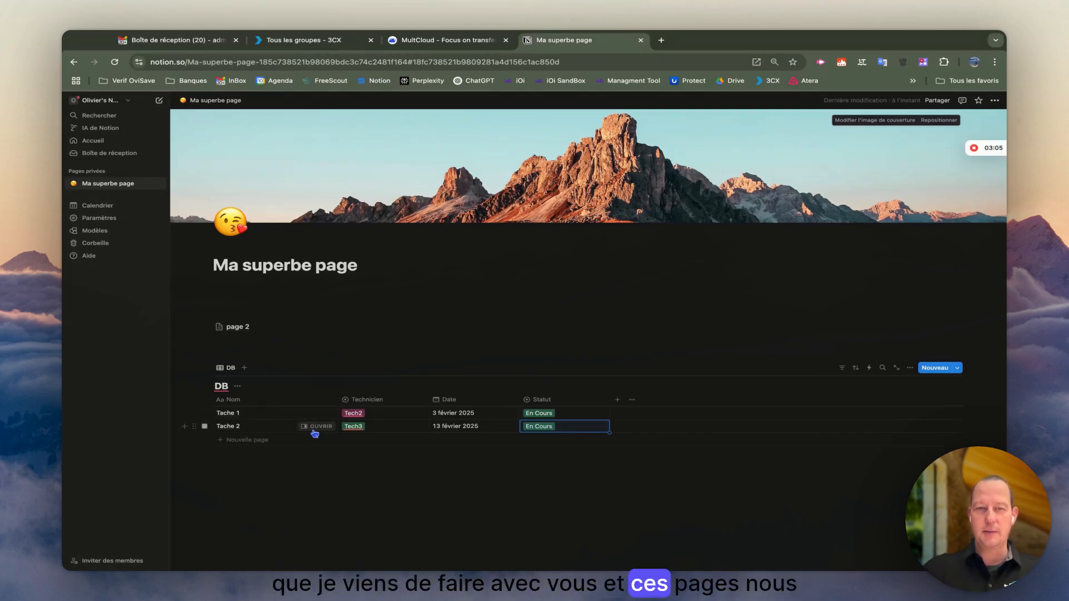
Open the Tache 2 page to view its properties, and return to the database.
{"action": "left_click", "coordinate": [316, 432]}
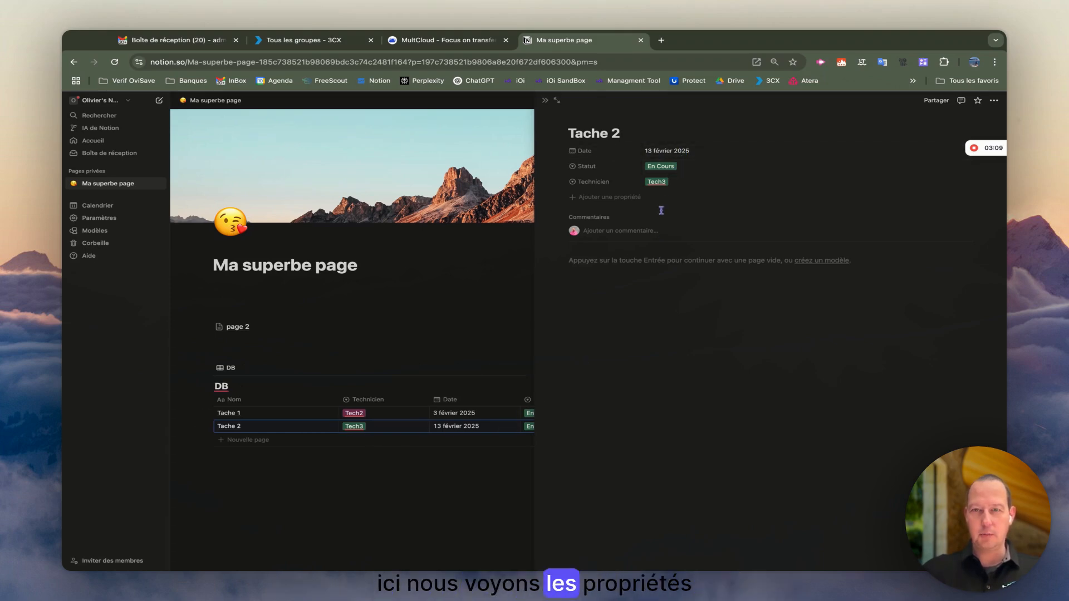
{"action": "left_click", "coordinate": [545, 100]}
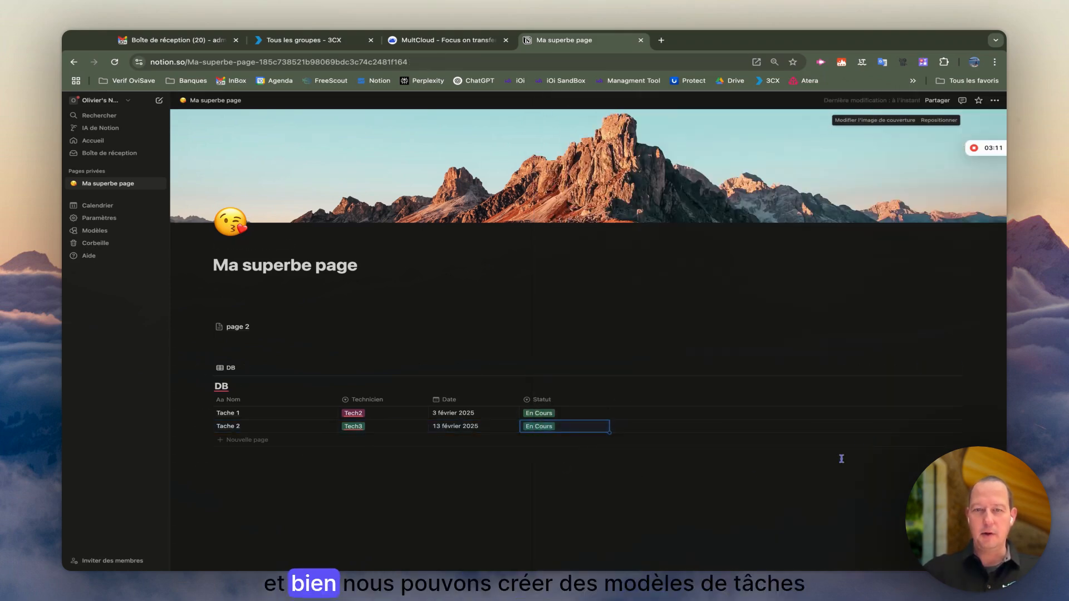
Create a new template for the DB database and title it "Modele Tache vide".
{"action": "mouse_move", "coordinate": [949, 405]}
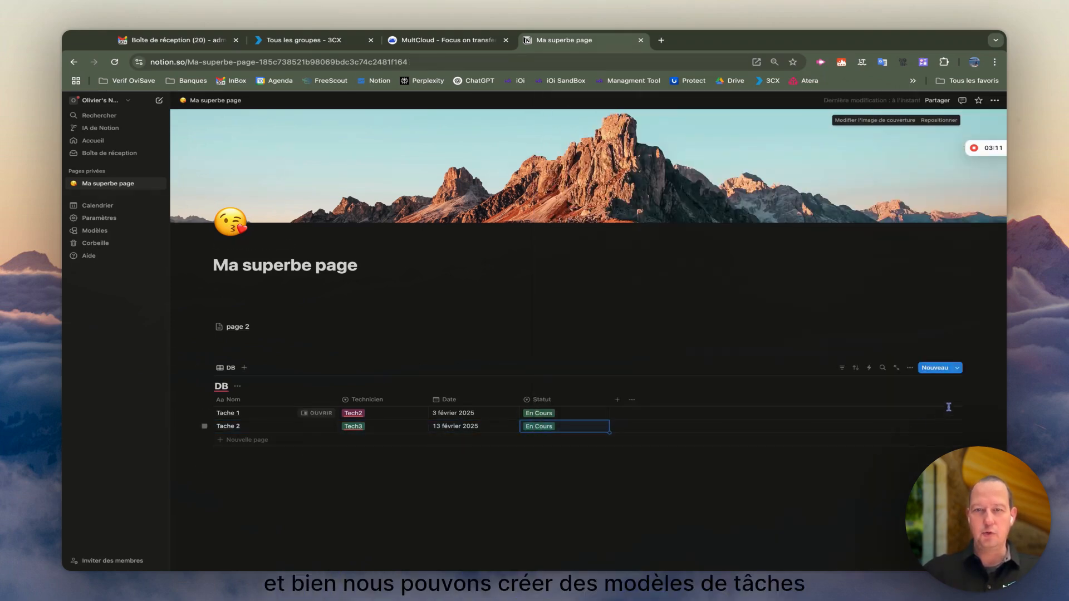
{"action": "left_click", "coordinate": [959, 372]}
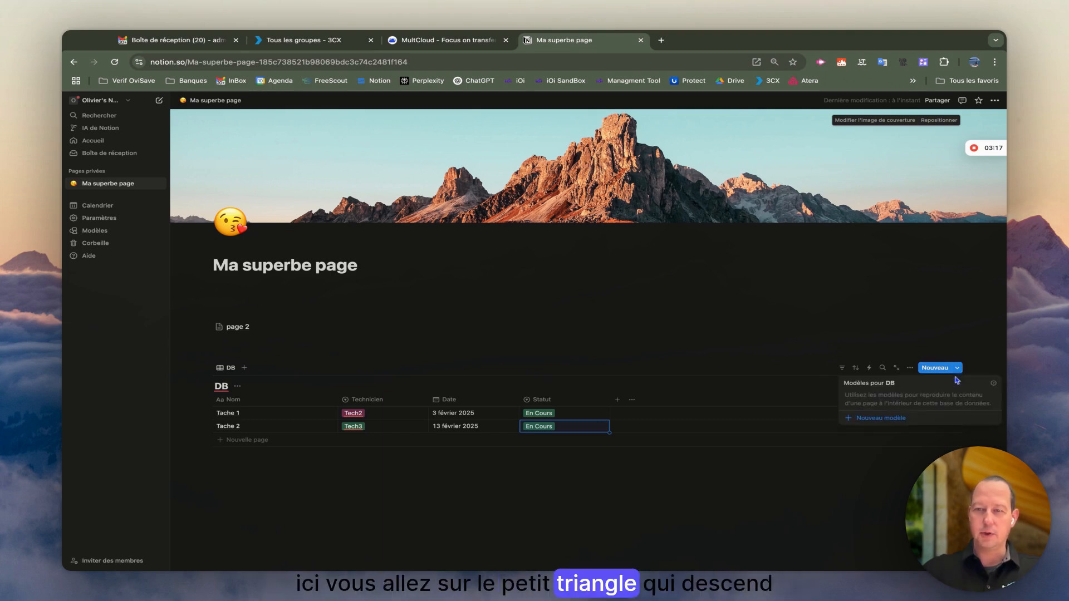
{"action": "left_click", "coordinate": [887, 423]}
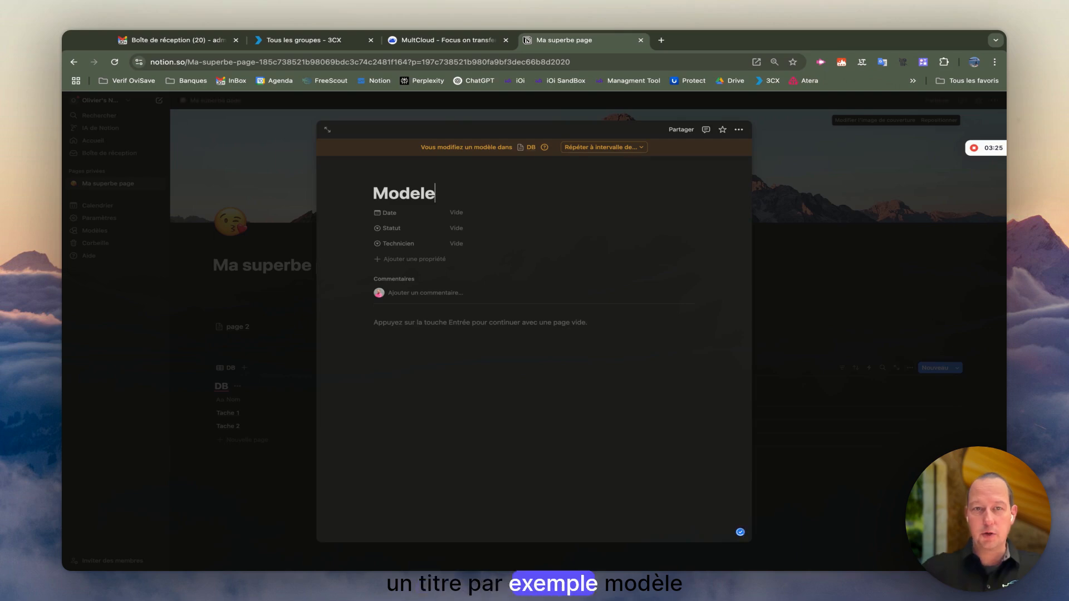
{"action": "type", "text": "Tache vide"}
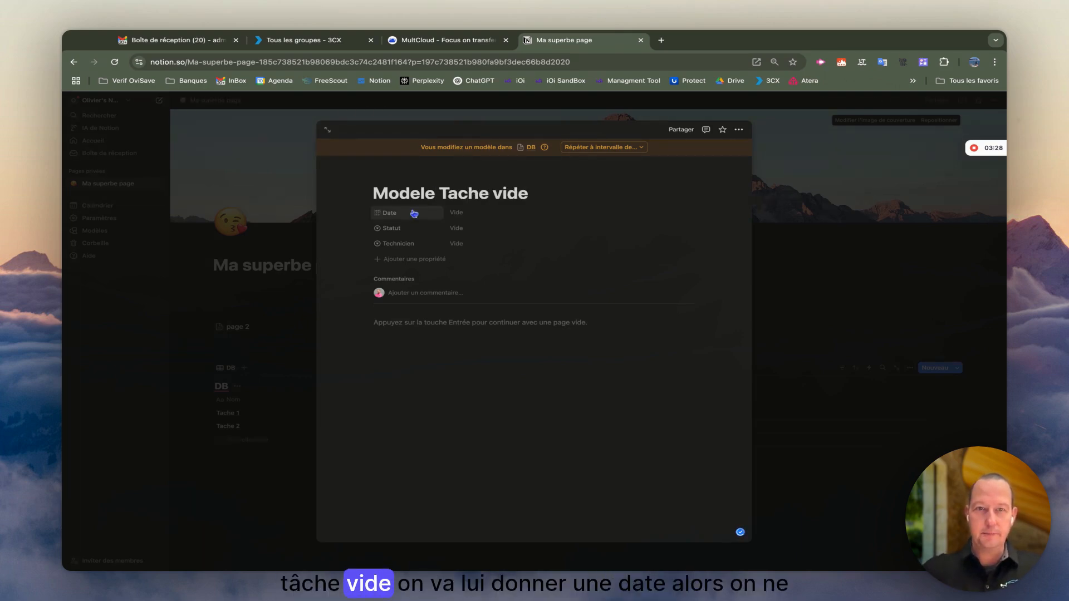
Set the template's Date to Aujourd'hui, Statut to New and Technicien to Tech3, and close the template.
{"action": "left_click", "coordinate": [479, 215]}
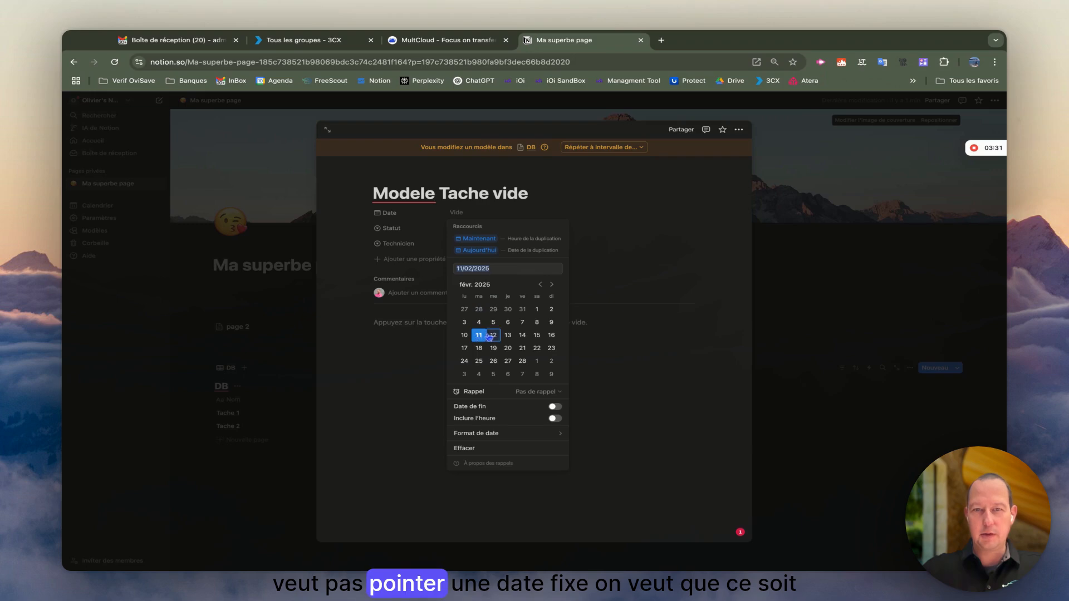
{"action": "left_click", "coordinate": [479, 250]}
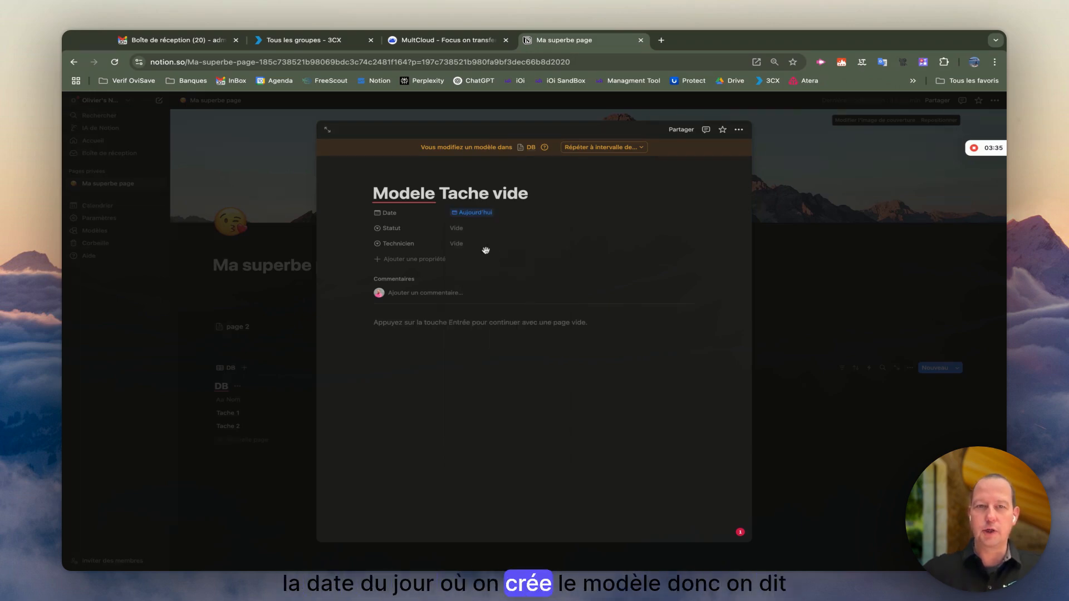
{"action": "left_click", "coordinate": [466, 229]}
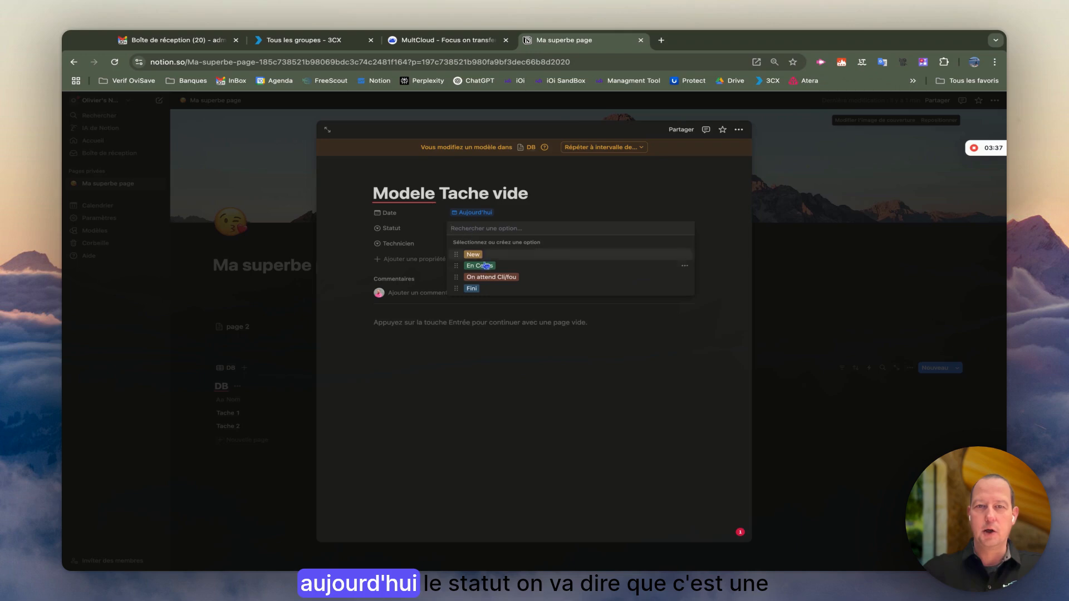
{"action": "left_click", "coordinate": [476, 254]}
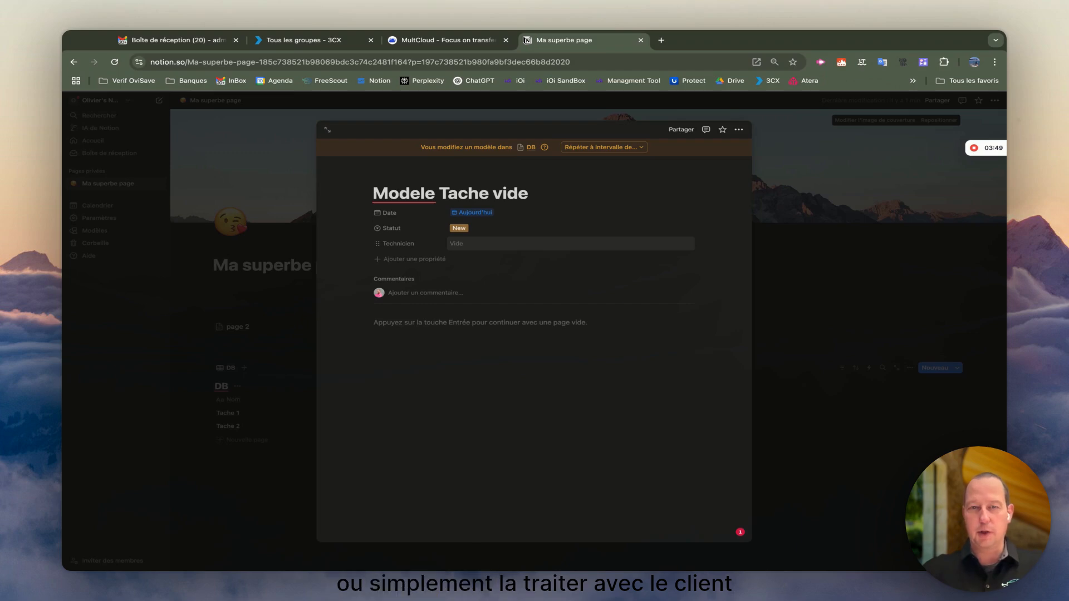
{"action": "left_click", "coordinate": [490, 243]}
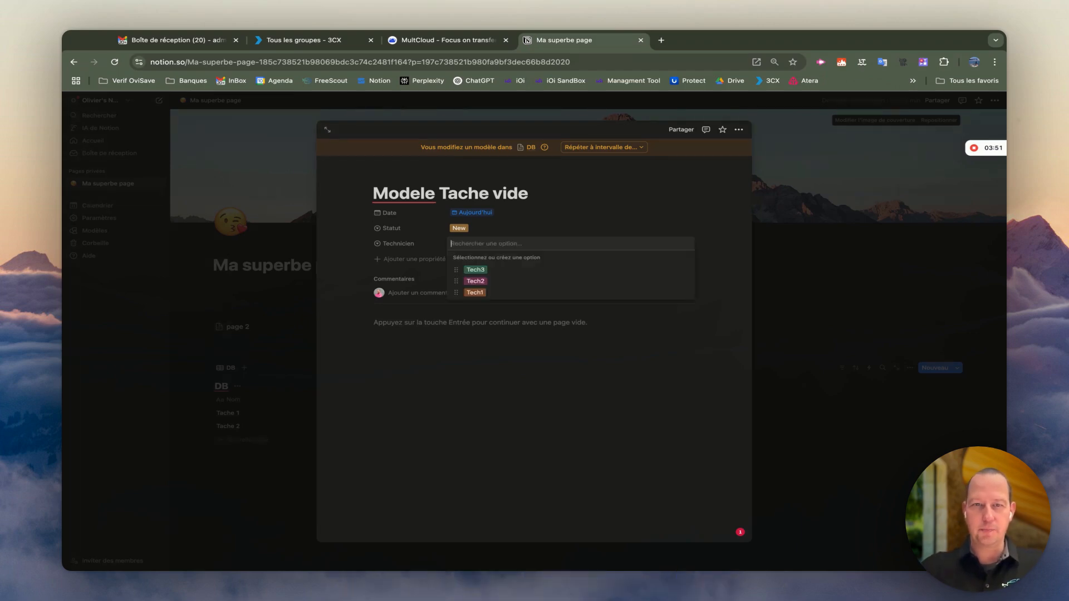
{"action": "left_click", "coordinate": [502, 272]}
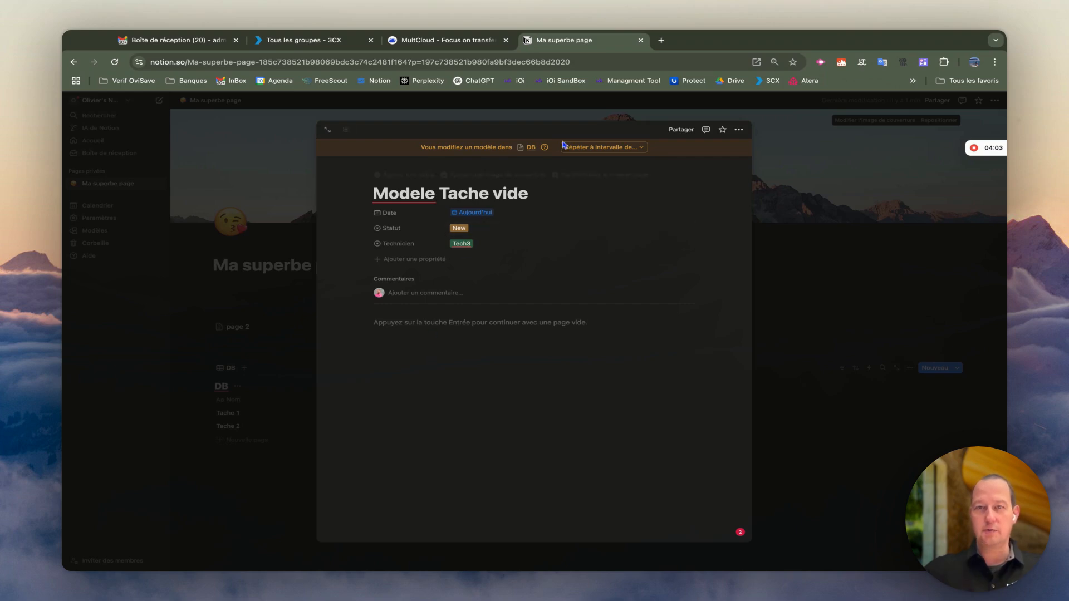
{"action": "left_click", "coordinate": [814, 259]}
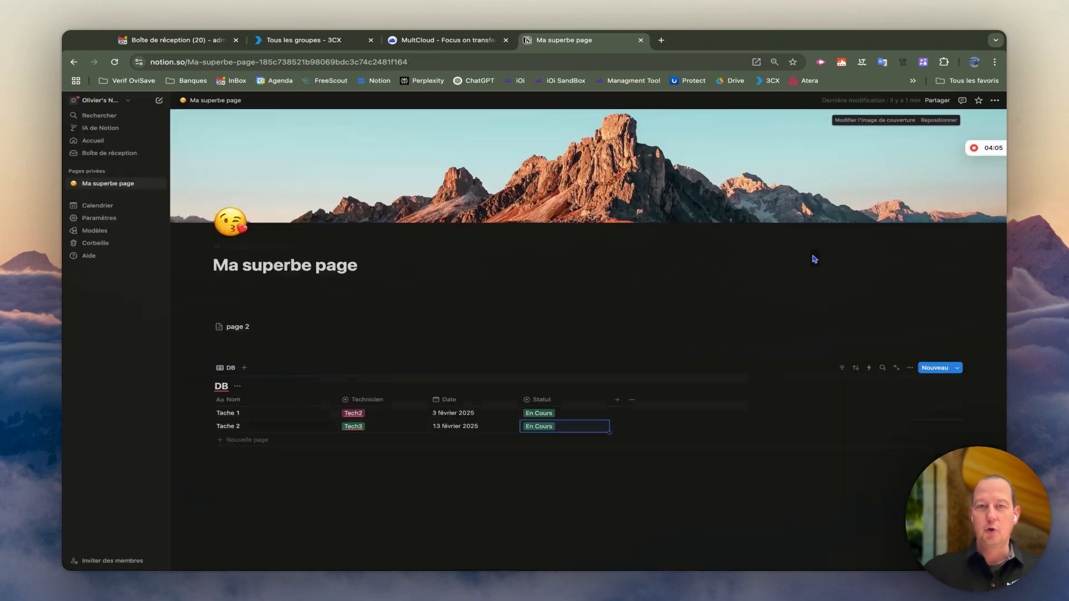
Add a DB entry from the "Modele Tache vide" template, rename it "Tache 3" and close its page.
{"action": "left_click", "coordinate": [958, 371]}
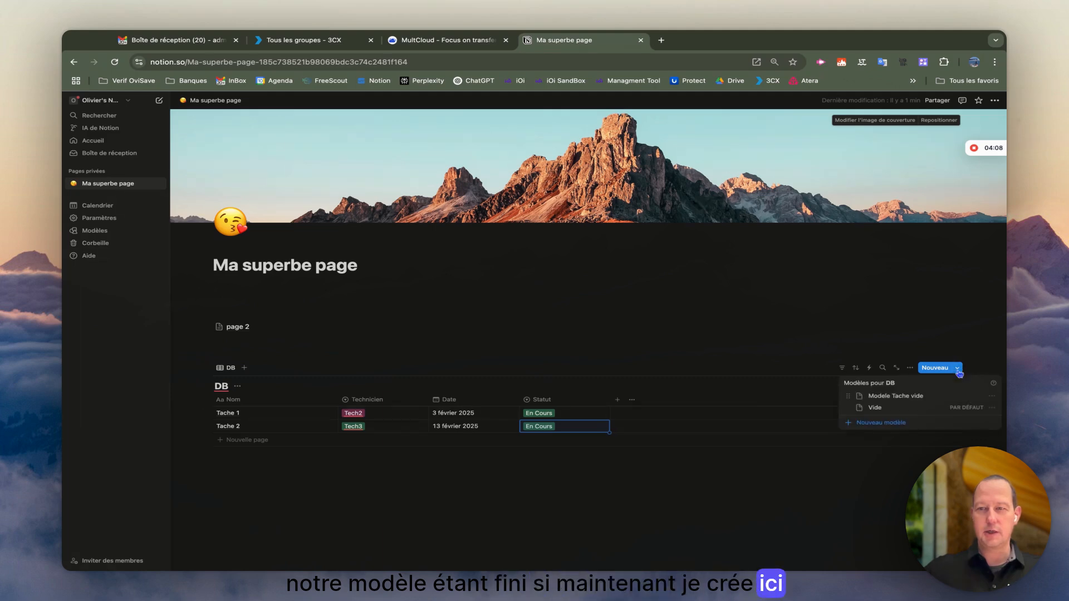
{"action": "left_click", "coordinate": [885, 397]}
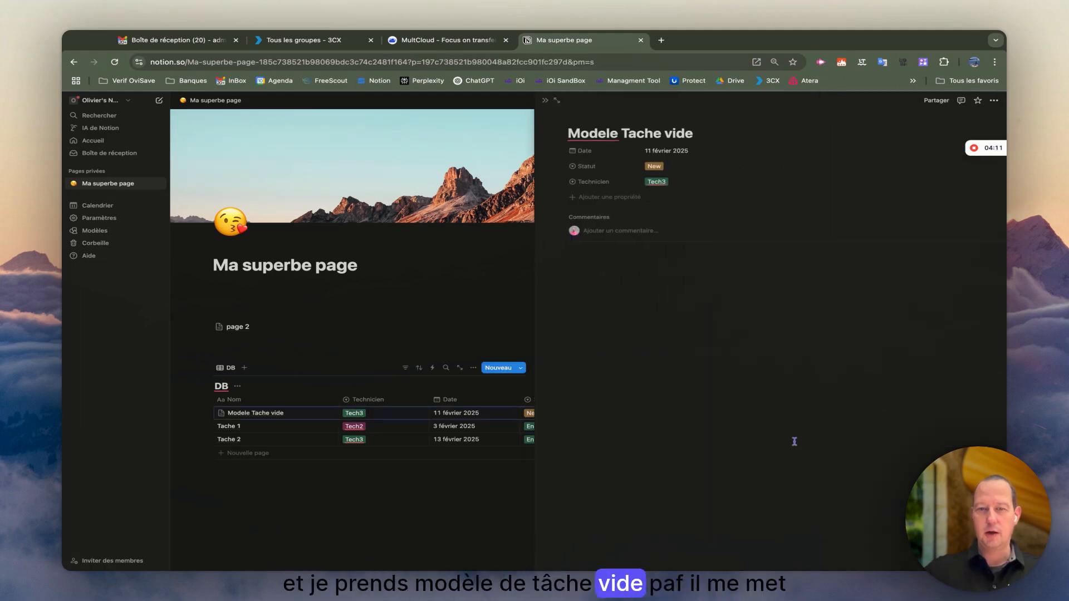
{"action": "left_click", "coordinate": [454, 298]}
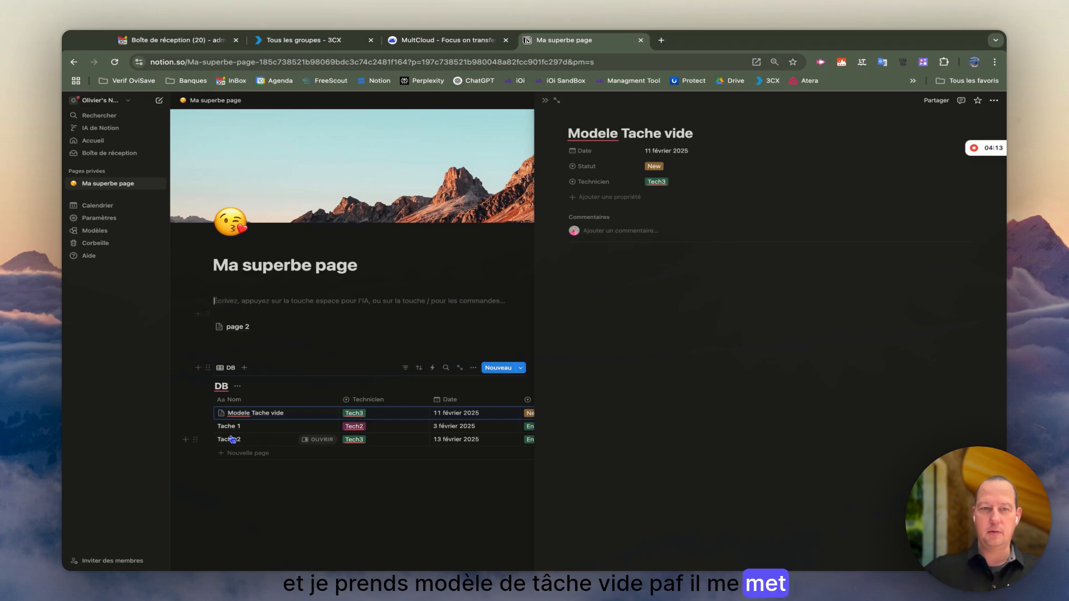
{"action": "triple_click", "coordinate": [707, 138]}
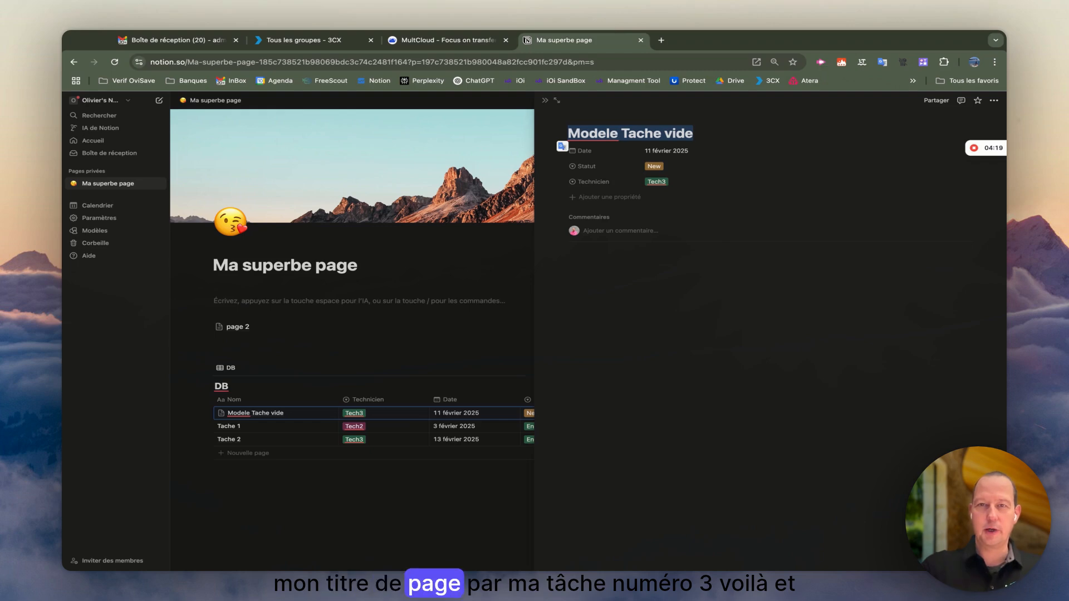
{"action": "type", "text": "Tache 3"}
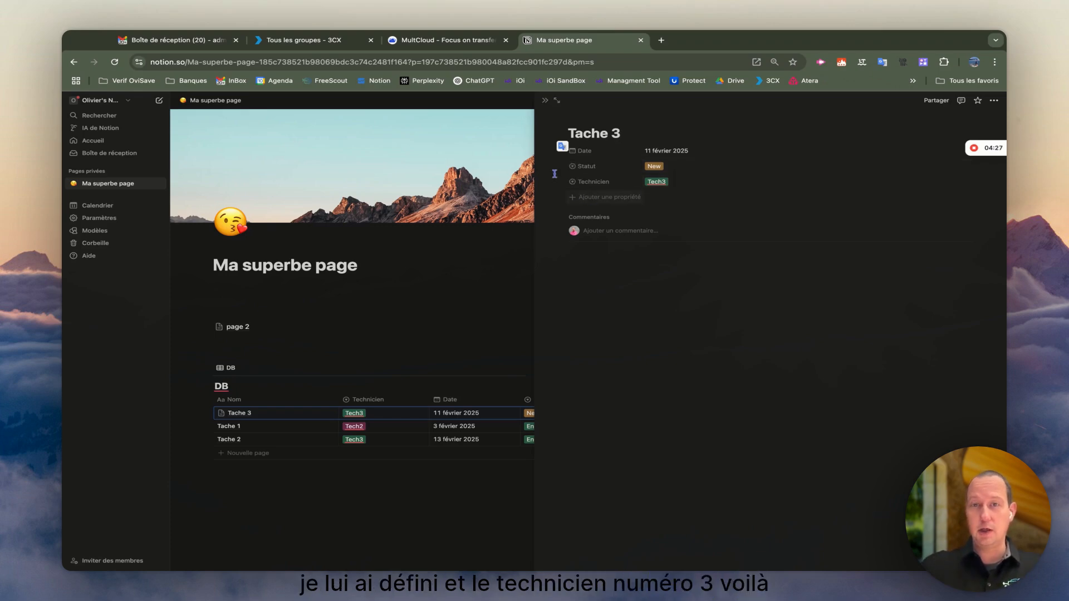
{"action": "left_click", "coordinate": [545, 100]}
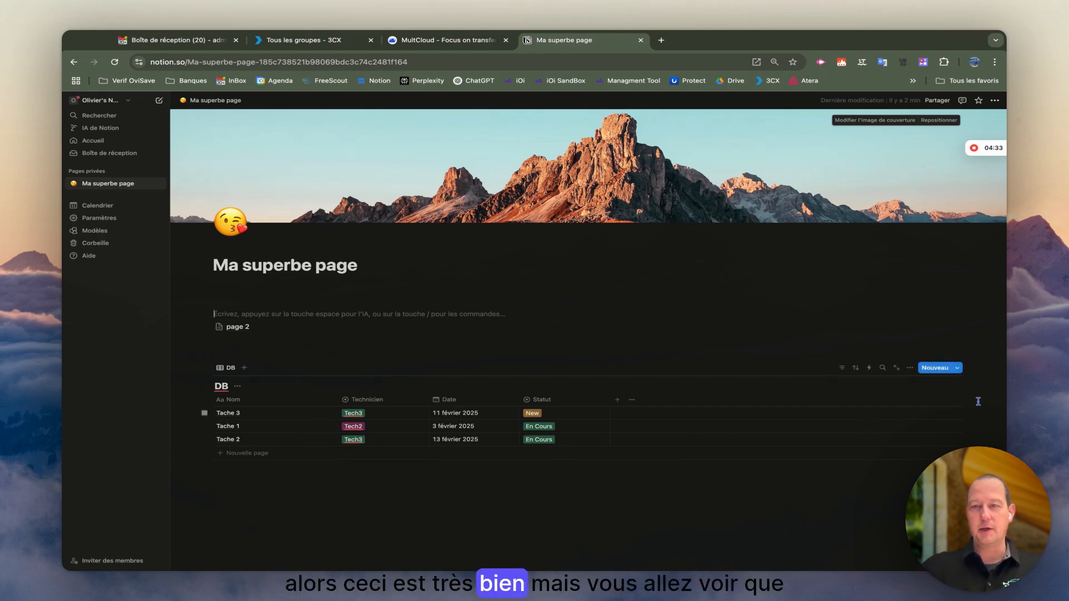
Create a DB entry without choosing a template, and delete the resulting empty row.
{"action": "left_click", "coordinate": [935, 369]}
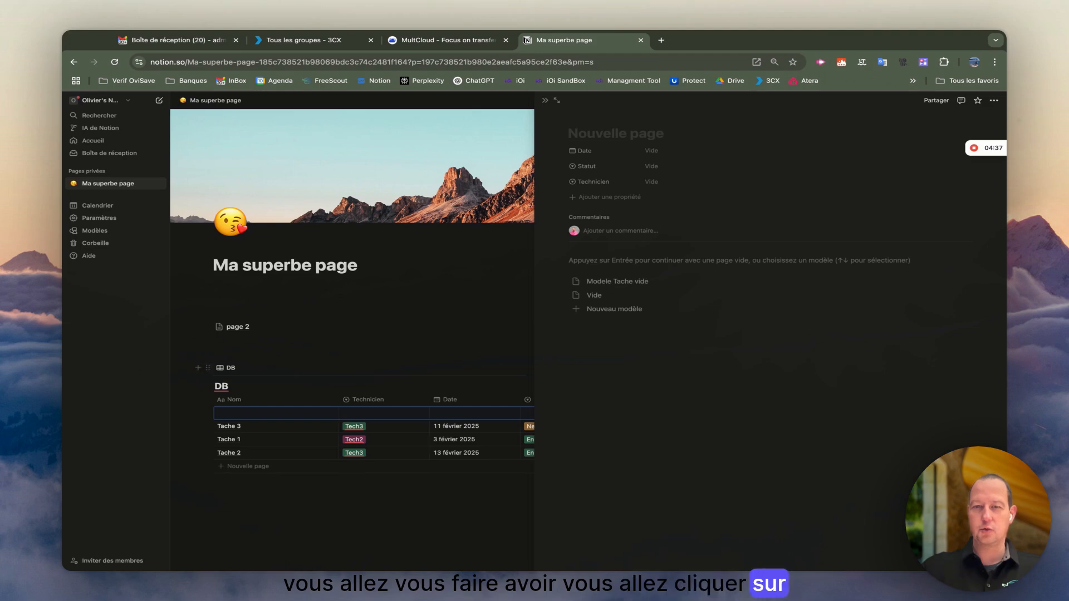
{"action": "left_click", "coordinate": [545, 101]}
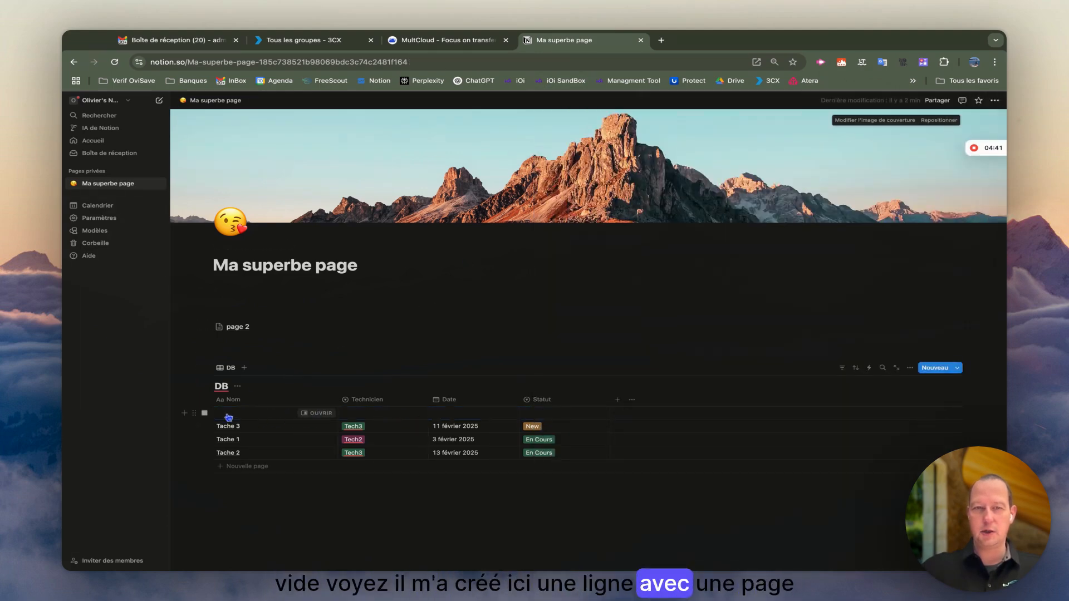
{"action": "left_click", "coordinate": [204, 413]}
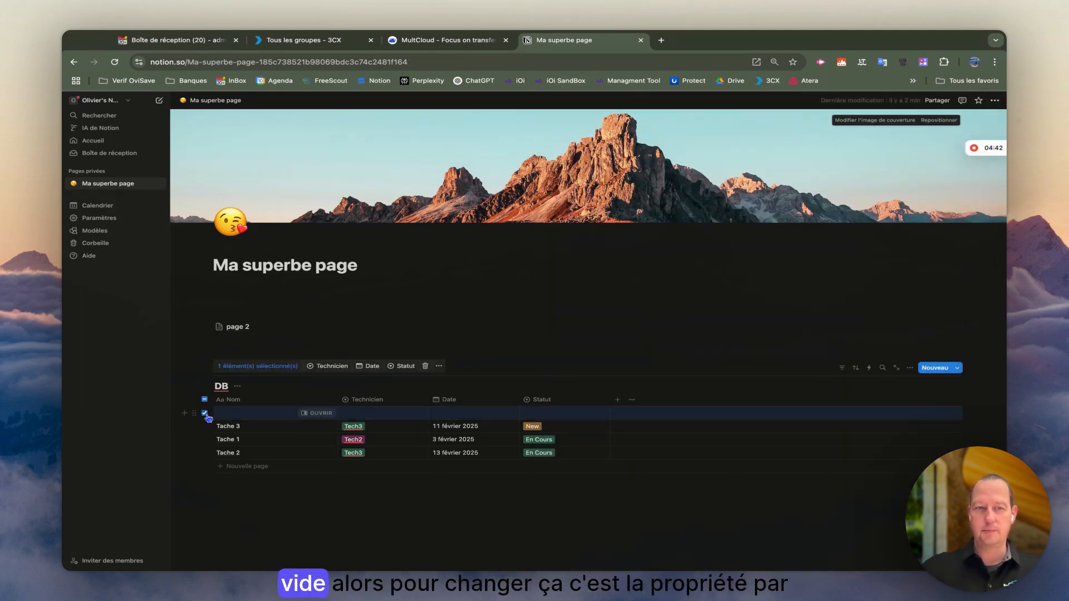
{"action": "left_click", "coordinate": [424, 366]}
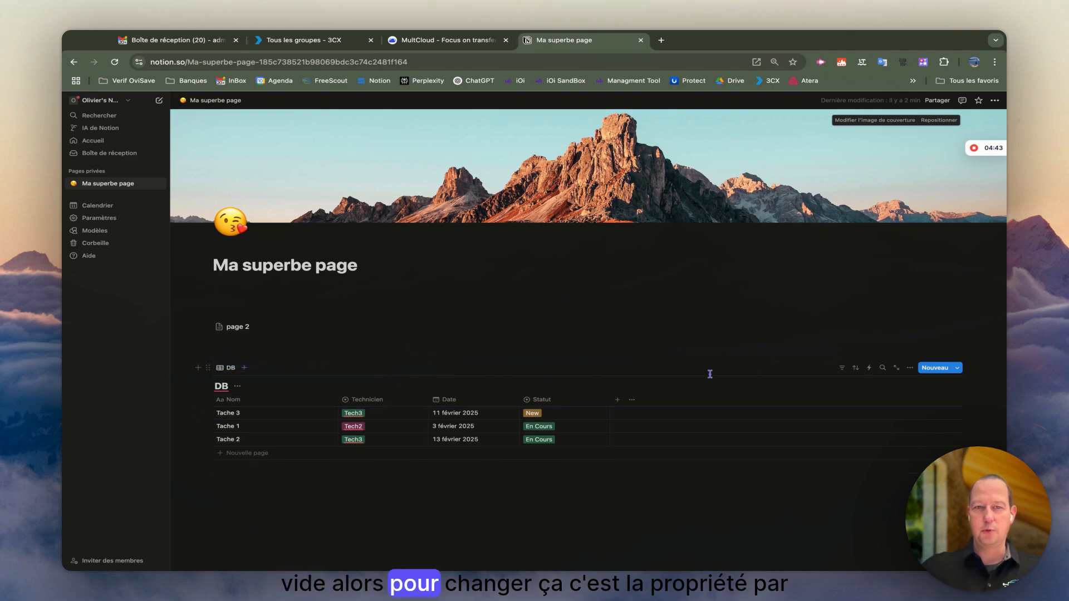
Make "Modele Tache vide" the default template for all views of the DB database.
{"action": "left_click", "coordinate": [957, 369]}
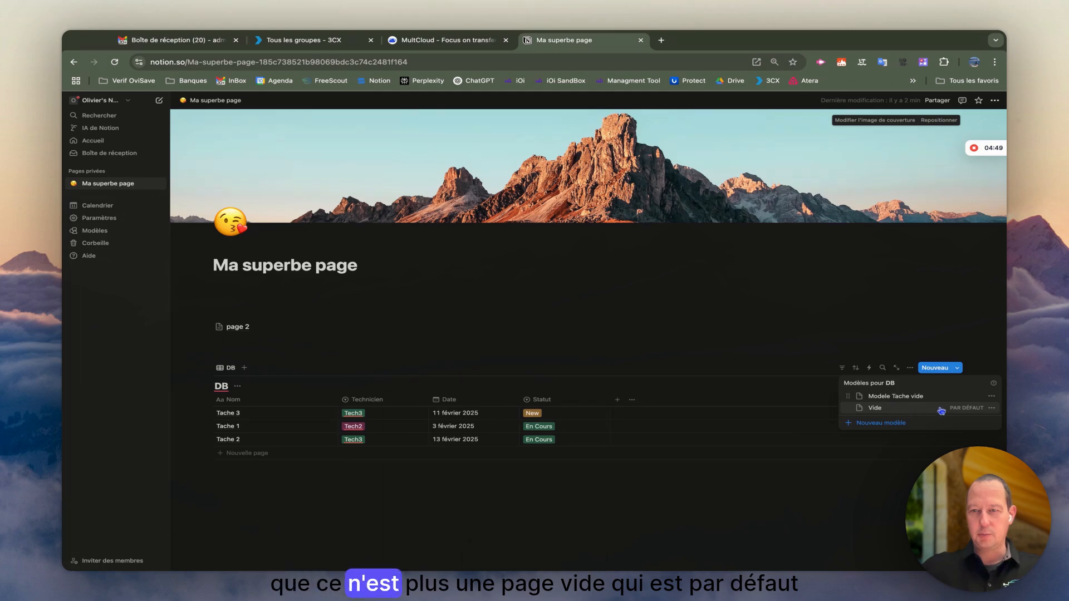
{"action": "left_click", "coordinate": [992, 397]}
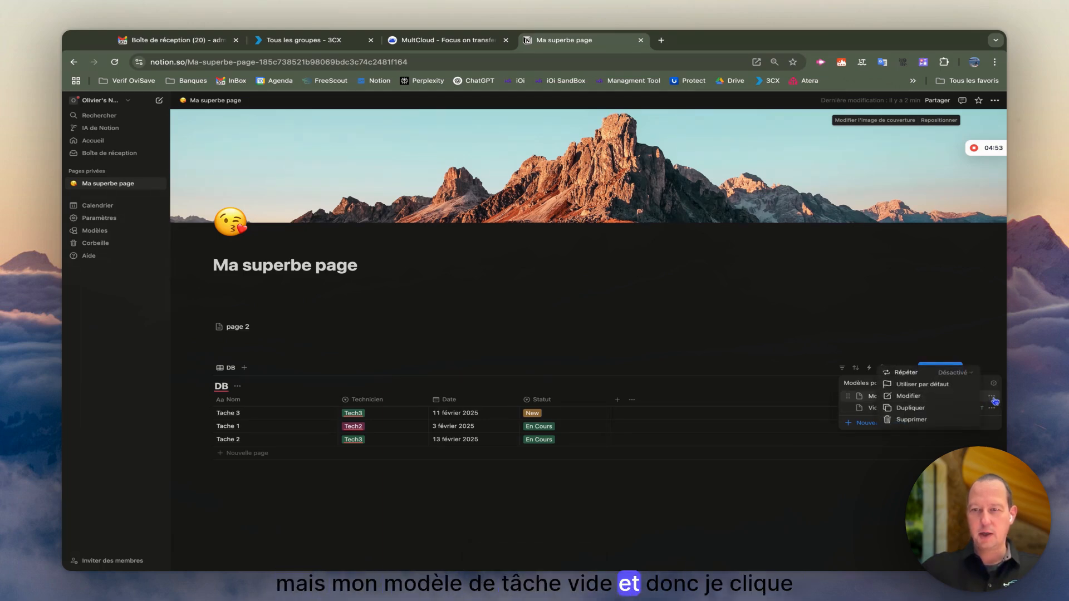
{"action": "left_click", "coordinate": [946, 385]}
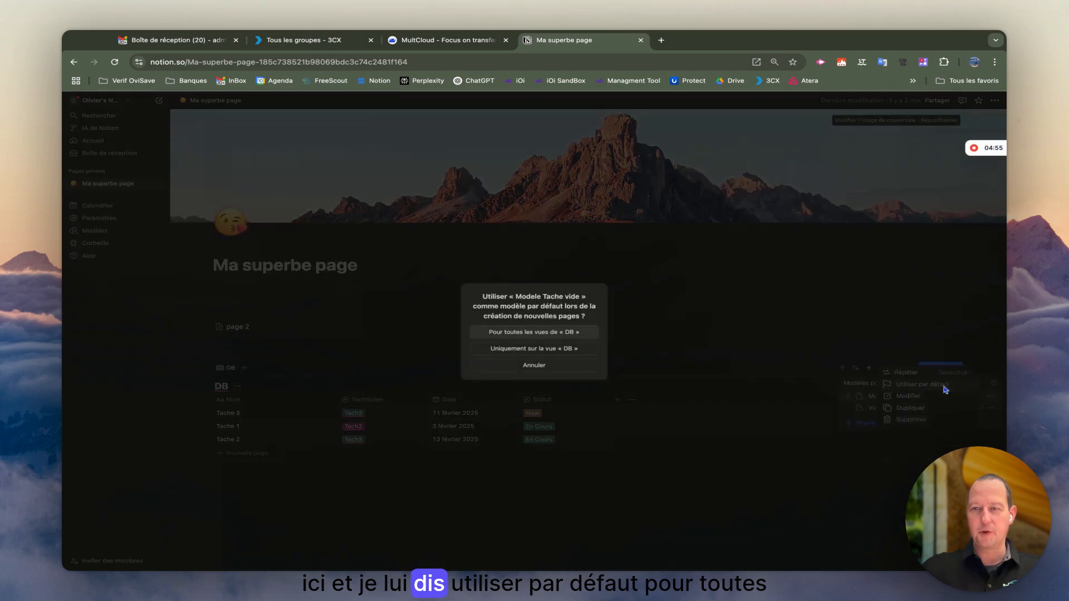
{"action": "left_click", "coordinate": [534, 333]}
{"action": "left_click", "coordinate": [725, 309]}
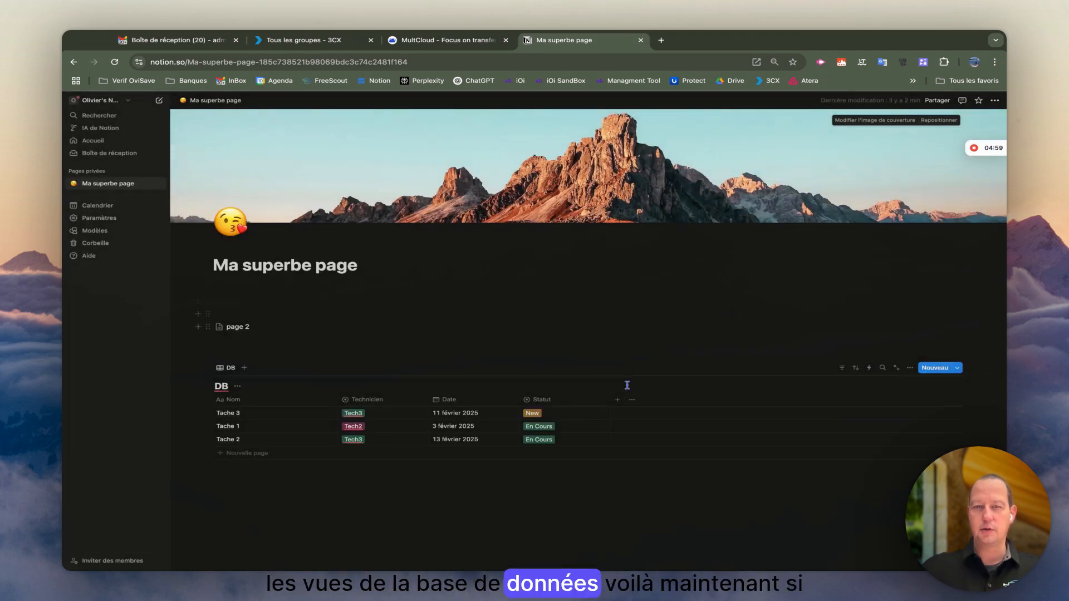
Add a DB entry from the default template, append "dsfsdfsdfd" to its title and close its page.
{"action": "left_click", "coordinate": [939, 368]}
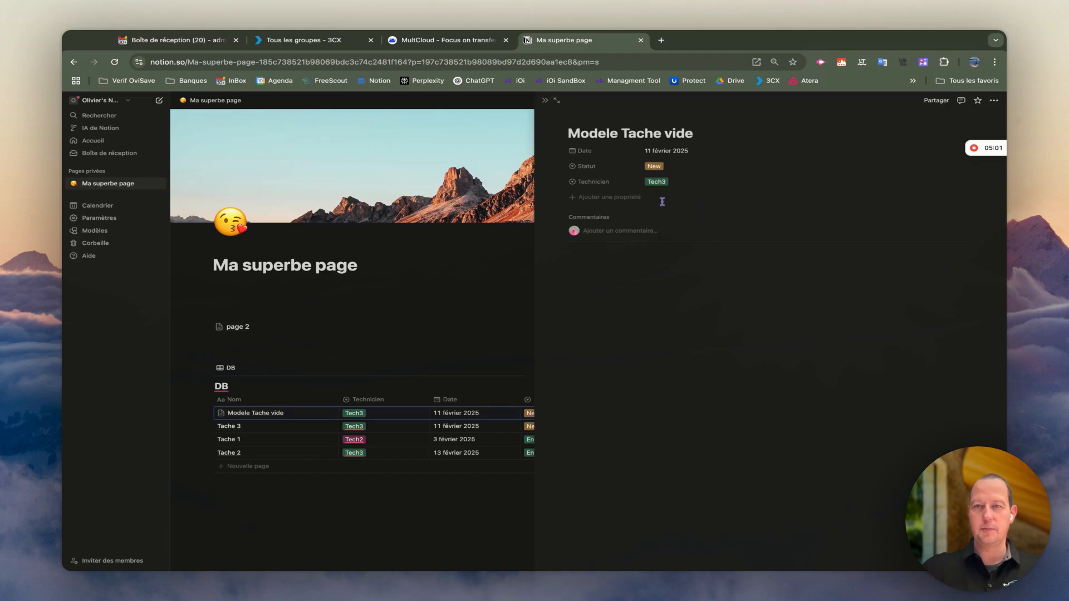
{"action": "type", "text": "dsfsdfsdfd"}
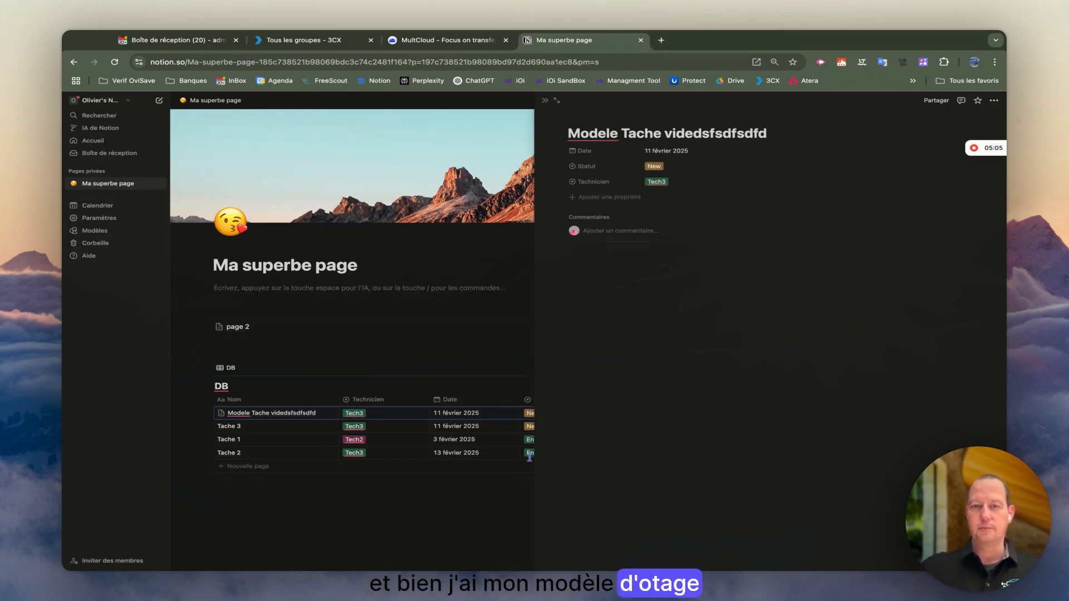
{"action": "left_click", "coordinate": [544, 100]}
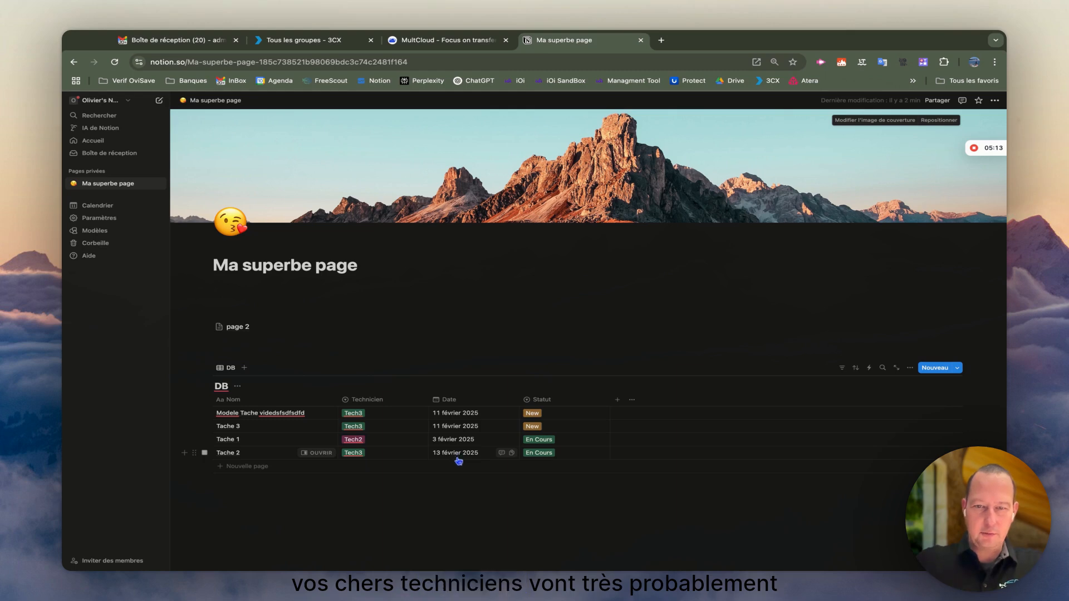
Set the Statut of Tache 2 to Fini.
{"action": "left_click", "coordinate": [566, 455]}
{"action": "left_click", "coordinate": [555, 518]}
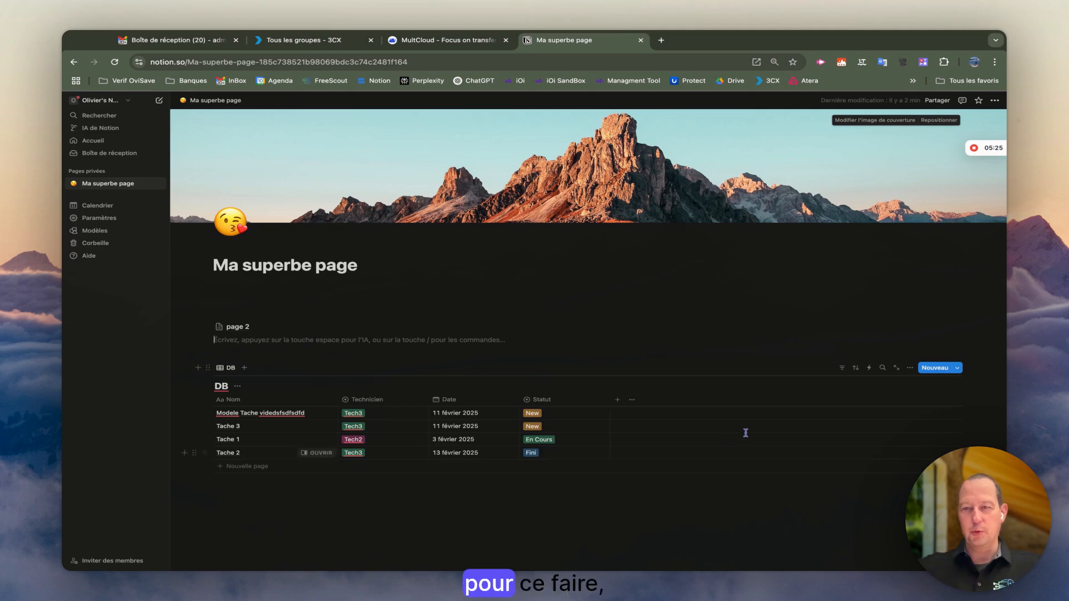
Filter the DB view to entries whose Statut is not (N'est pas) Fini.
{"action": "left_click", "coordinate": [843, 370]}
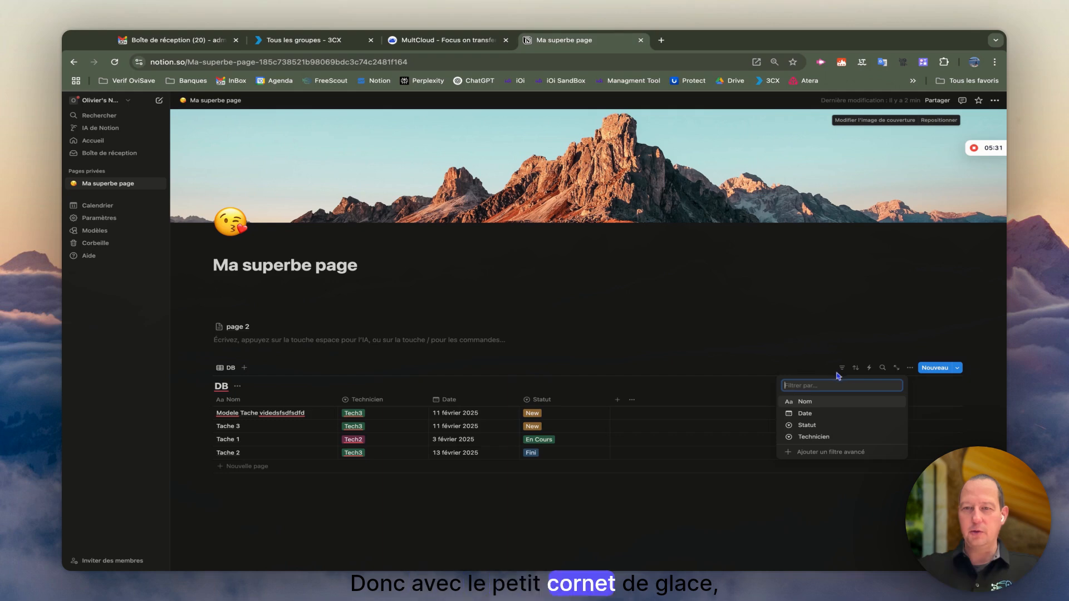
{"action": "left_click", "coordinate": [824, 429]}
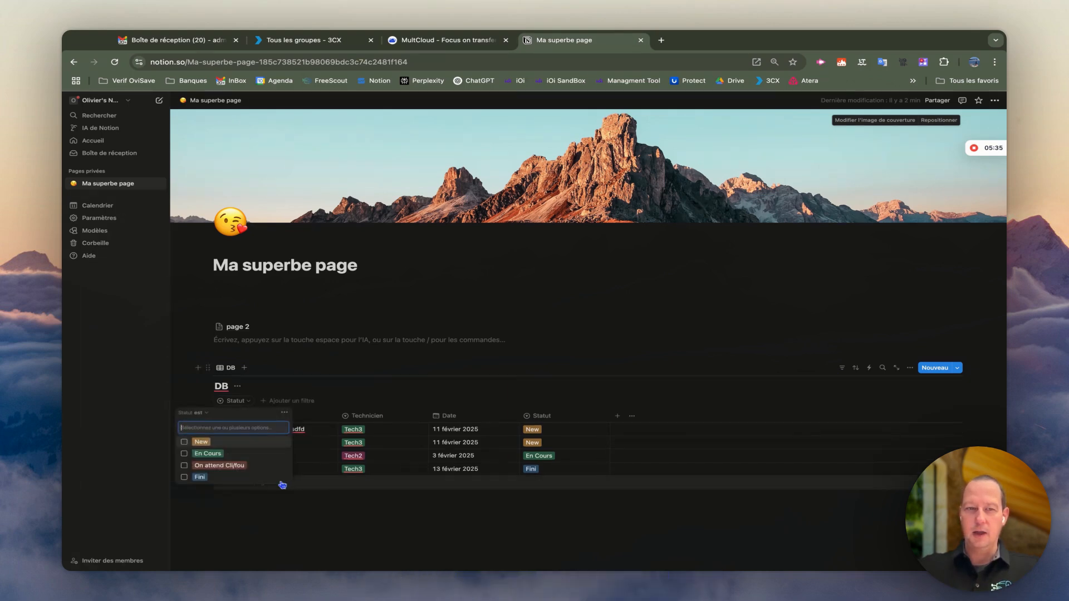
{"action": "left_click", "coordinate": [208, 413]}
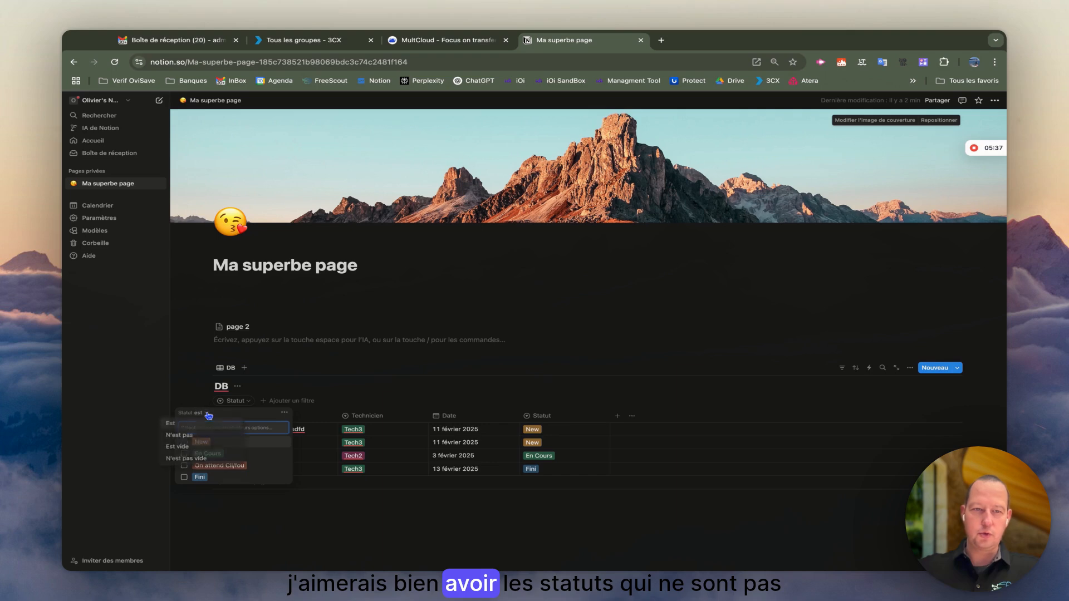
{"action": "left_click", "coordinate": [198, 437]}
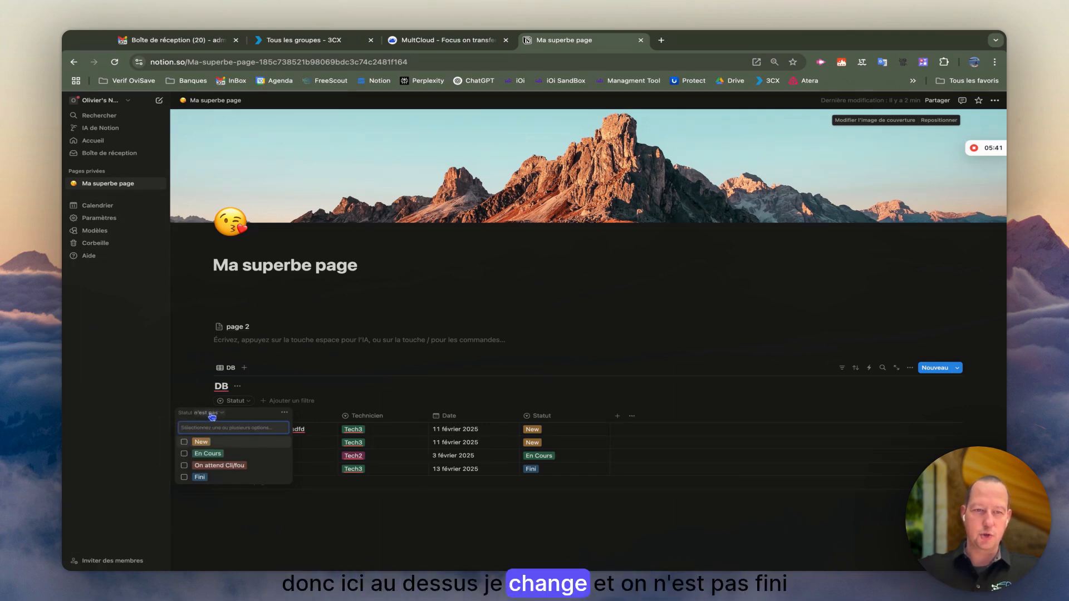
{"action": "left_click", "coordinate": [184, 478]}
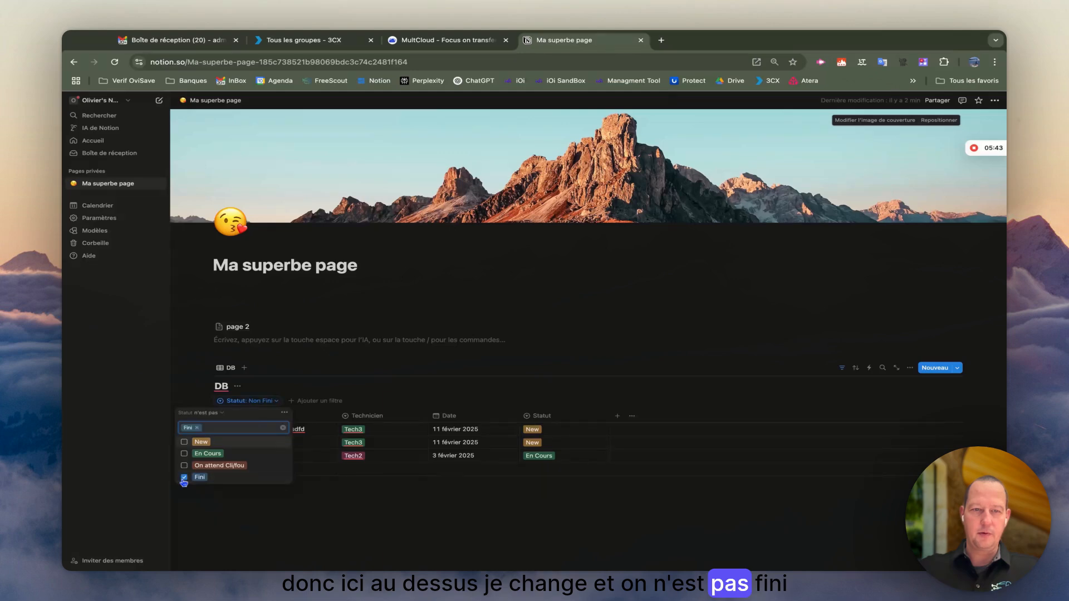
{"action": "left_click", "coordinate": [276, 515]}
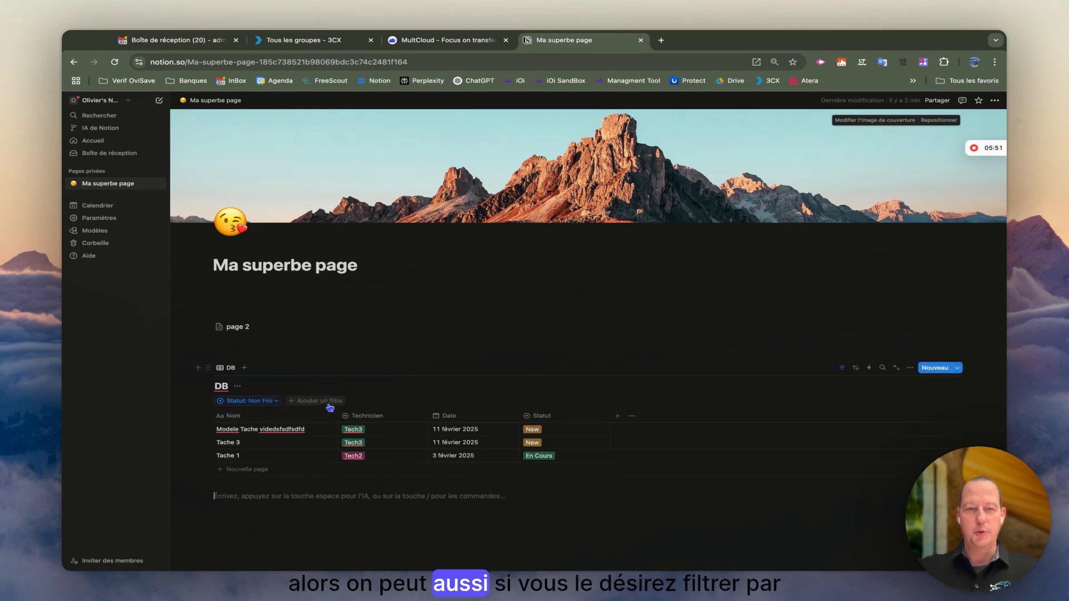
Add a Technicien filter for Tech3 to the DB view and extend it to include Tech2.
{"action": "left_click", "coordinate": [329, 405]}
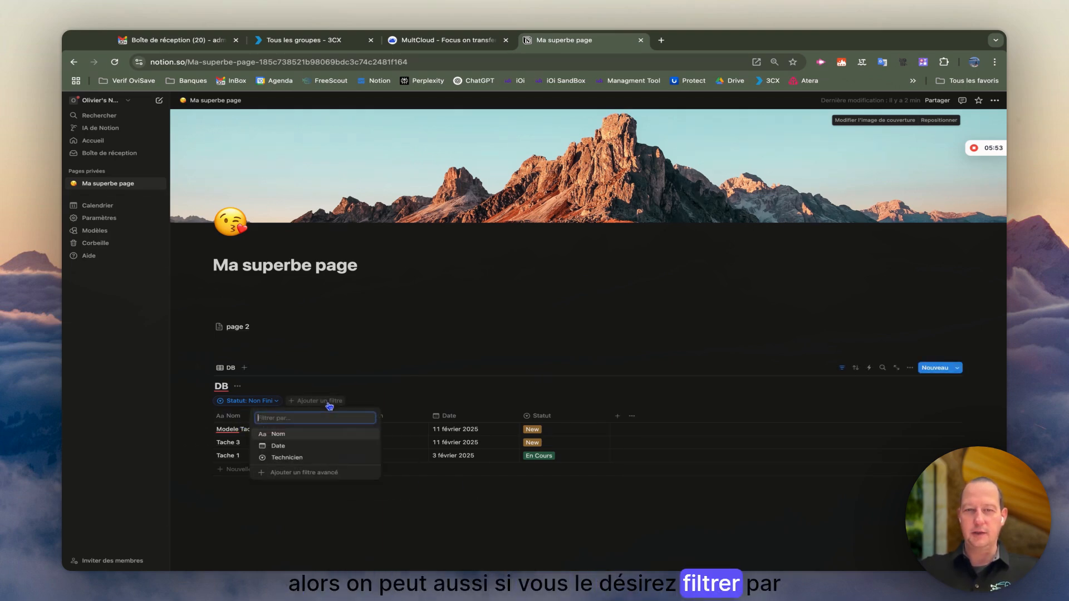
{"action": "left_click", "coordinate": [299, 458]}
{"action": "left_click", "coordinate": [281, 442]}
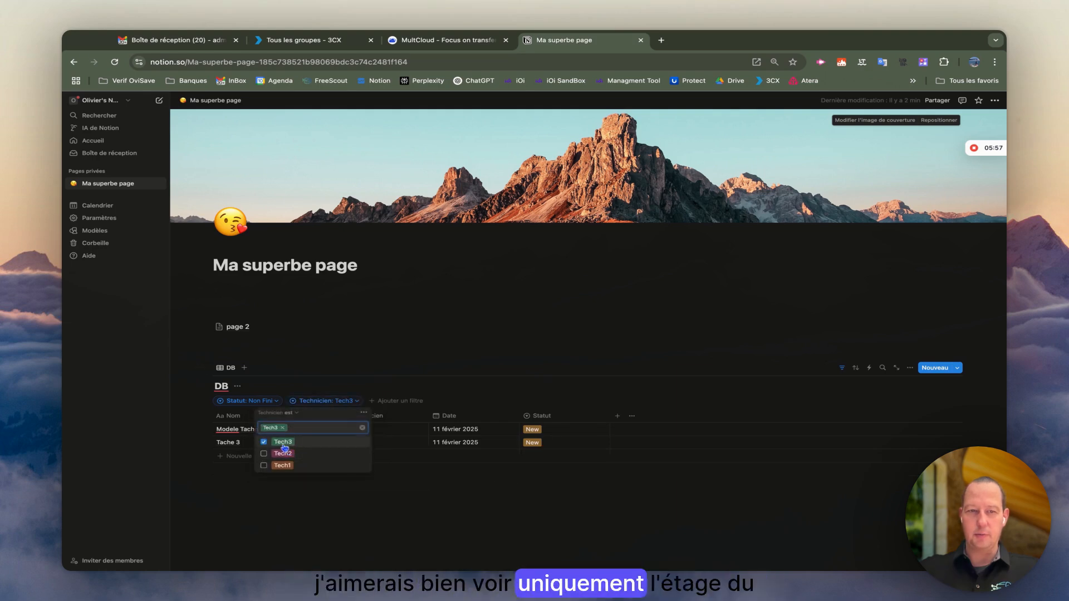
{"action": "left_click", "coordinate": [269, 514]}
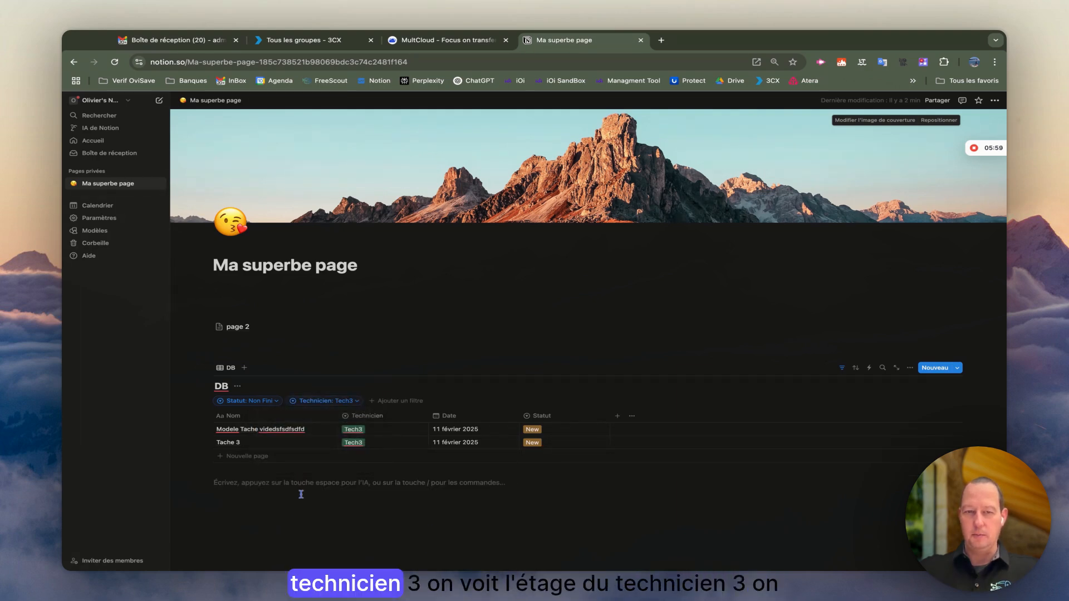
{"action": "left_click", "coordinate": [354, 402]}
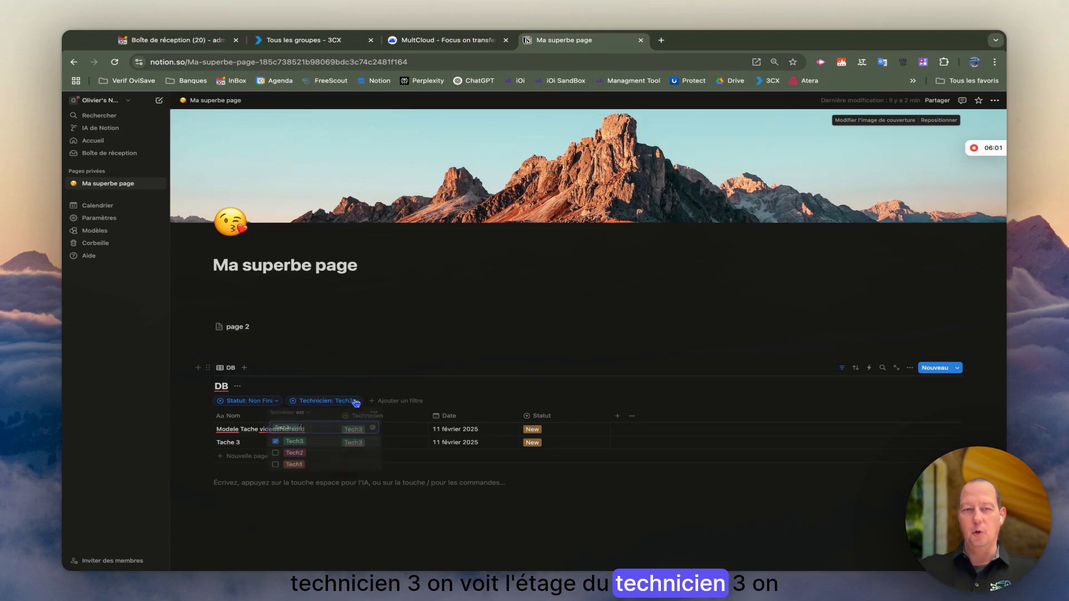
{"action": "left_click", "coordinate": [275, 453]}
{"action": "left_click", "coordinate": [293, 524]}
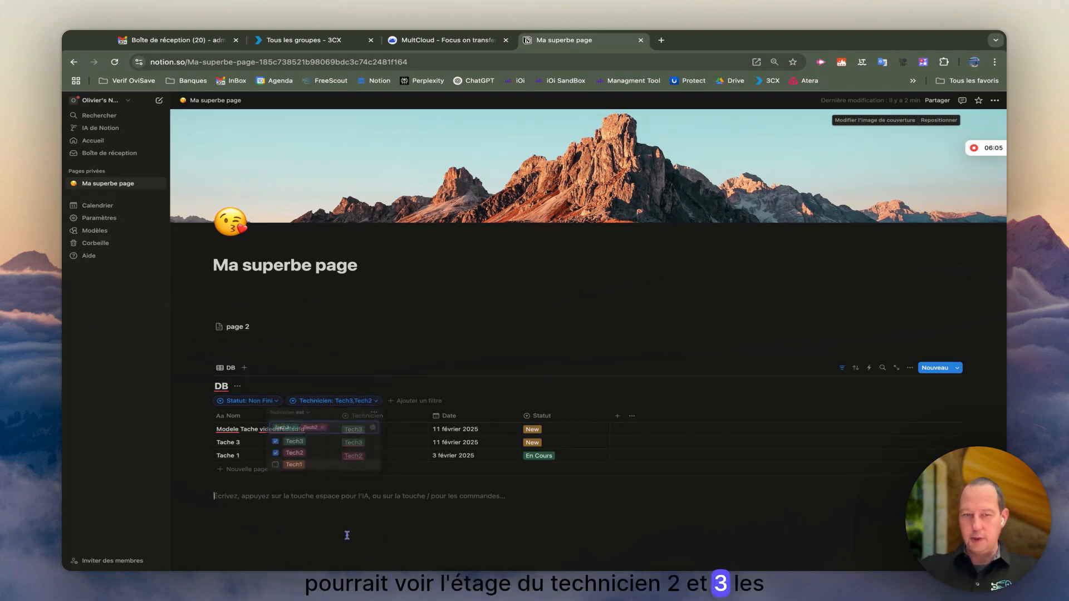
Delete both the Technicien and the Statut filters from the DB view.
{"action": "left_click", "coordinate": [377, 402]}
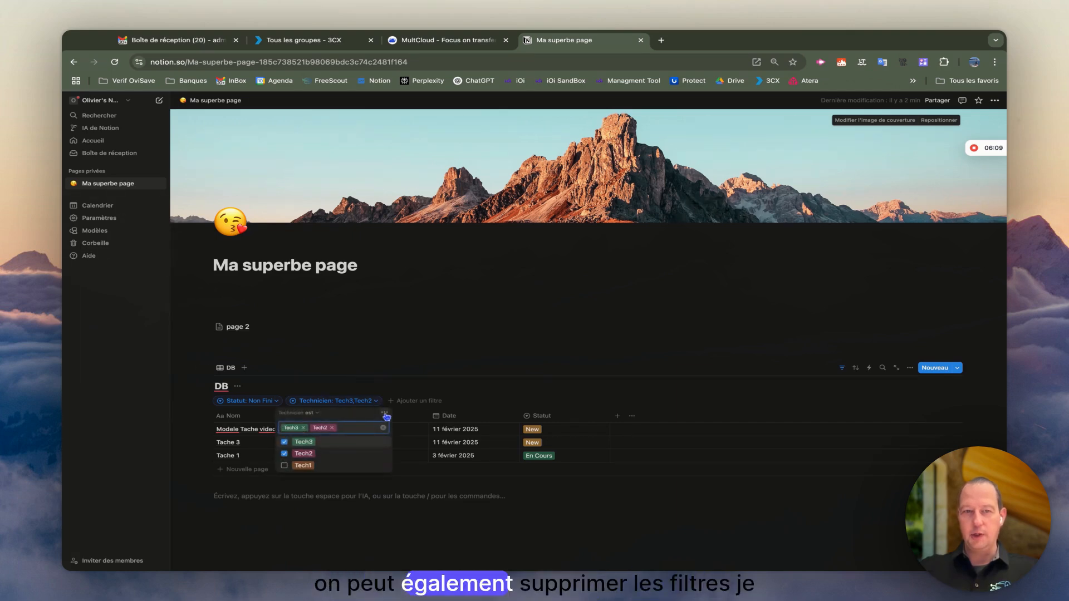
{"action": "left_click", "coordinate": [384, 413]}
{"action": "left_click", "coordinate": [427, 417]}
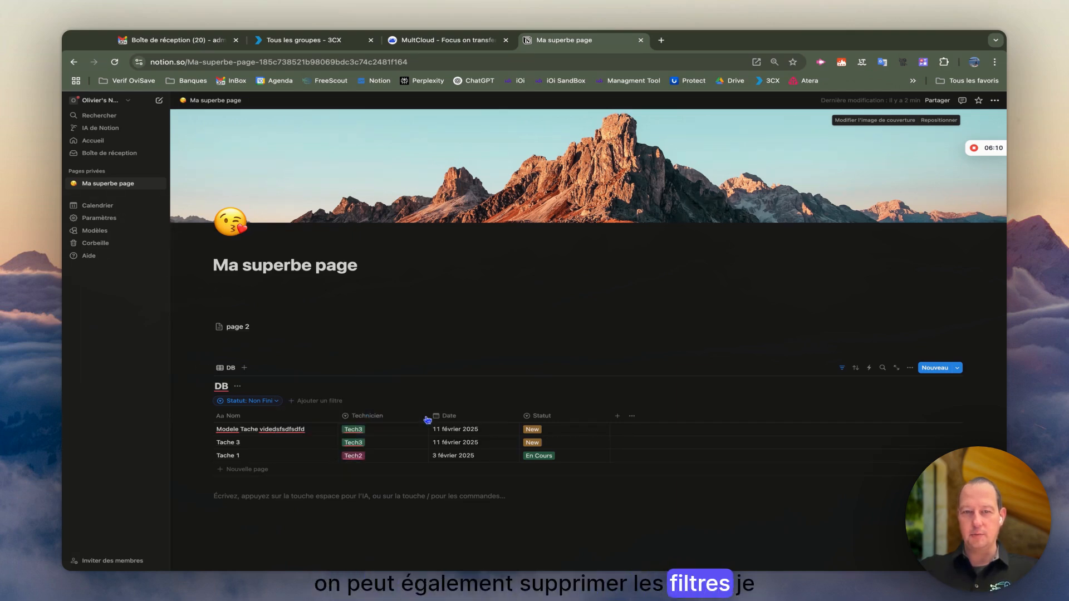
{"action": "left_click", "coordinate": [277, 401]}
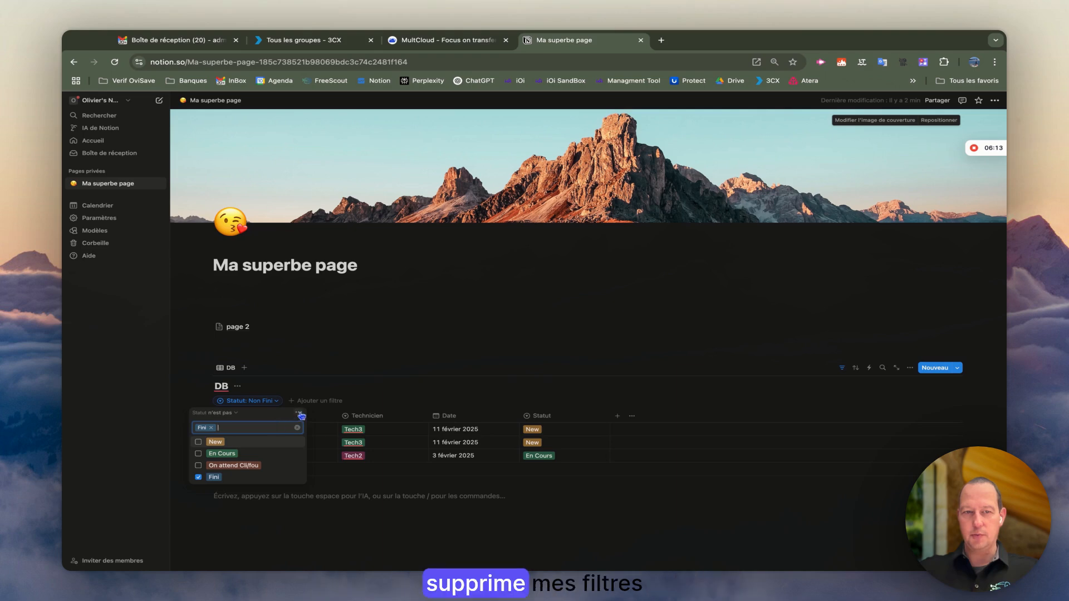
{"action": "left_click", "coordinate": [299, 412]}
{"action": "left_click", "coordinate": [342, 416]}
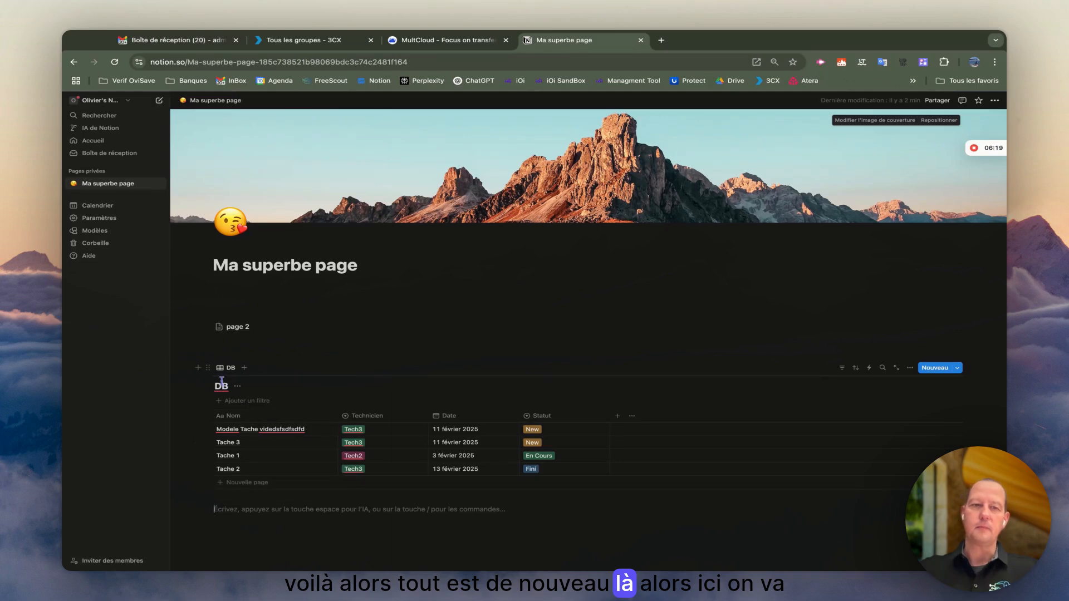
Hide the DB database's title above the table.
{"action": "left_click", "coordinate": [238, 386]}
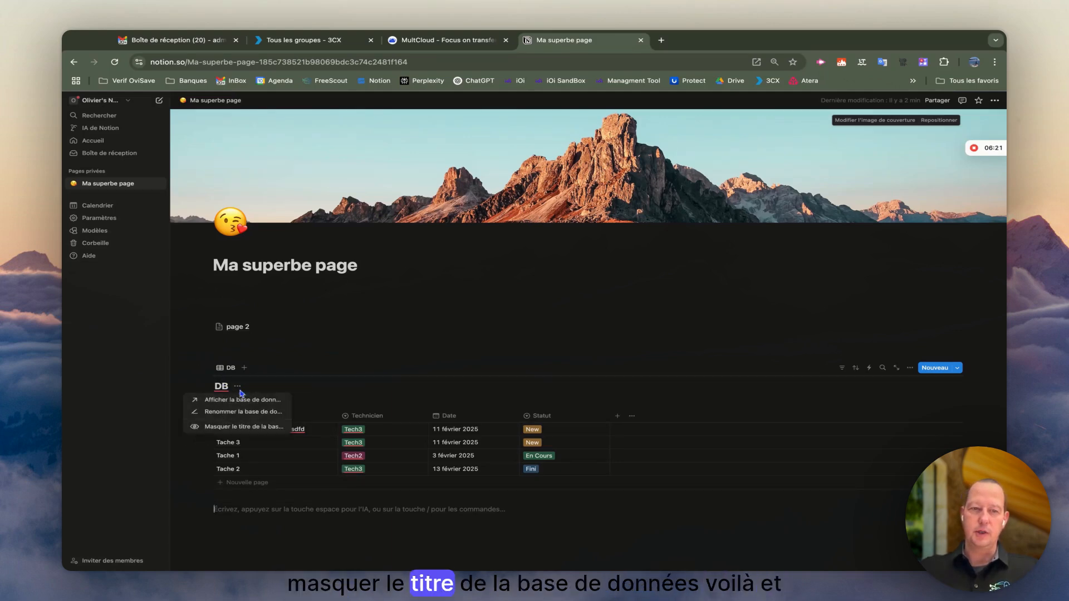
{"action": "left_click", "coordinate": [246, 426]}
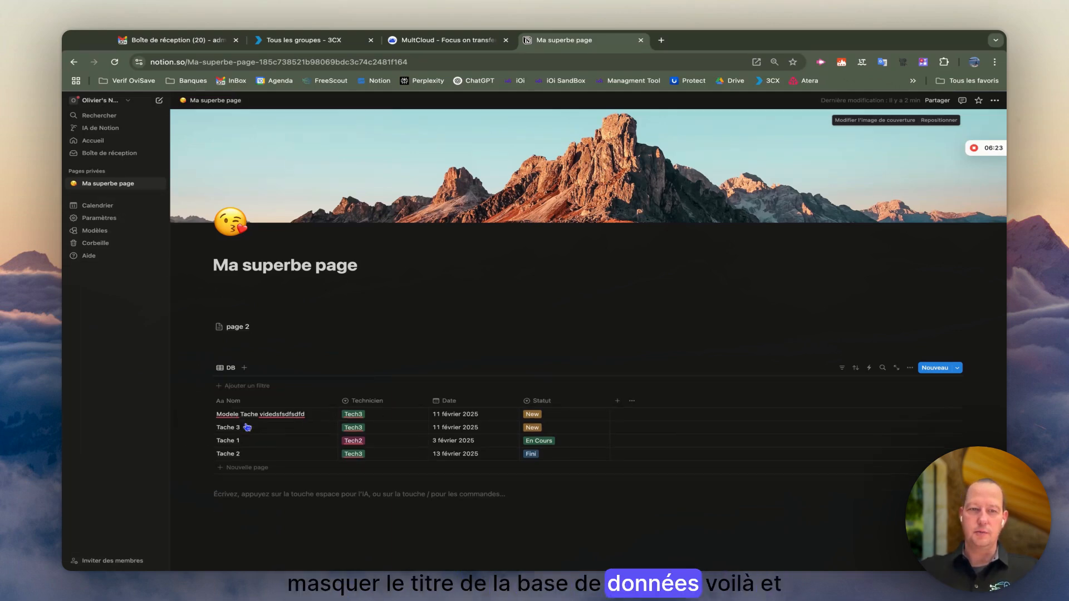
Duplicate the DB view and name the copy "Tech 1".
{"action": "left_click", "coordinate": [228, 370]}
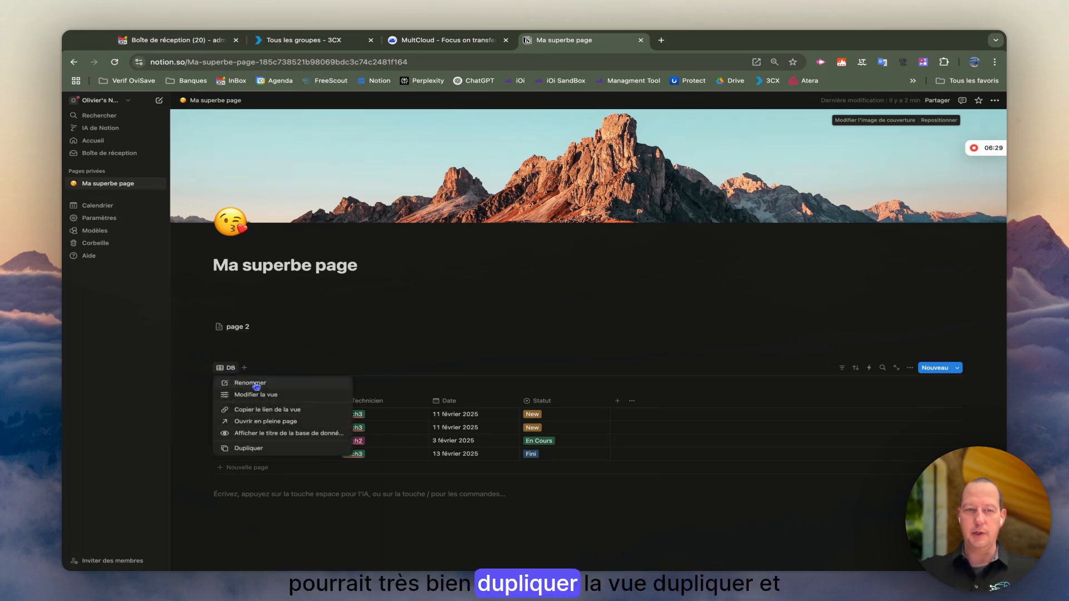
{"action": "left_click", "coordinate": [266, 449]}
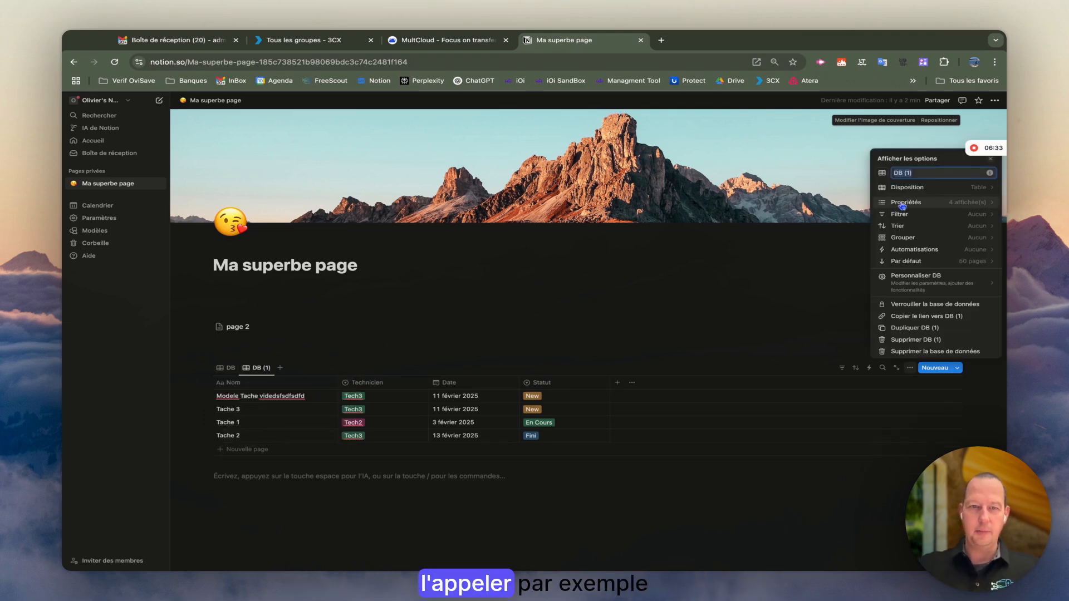
{"action": "type", "text": "Tech"}
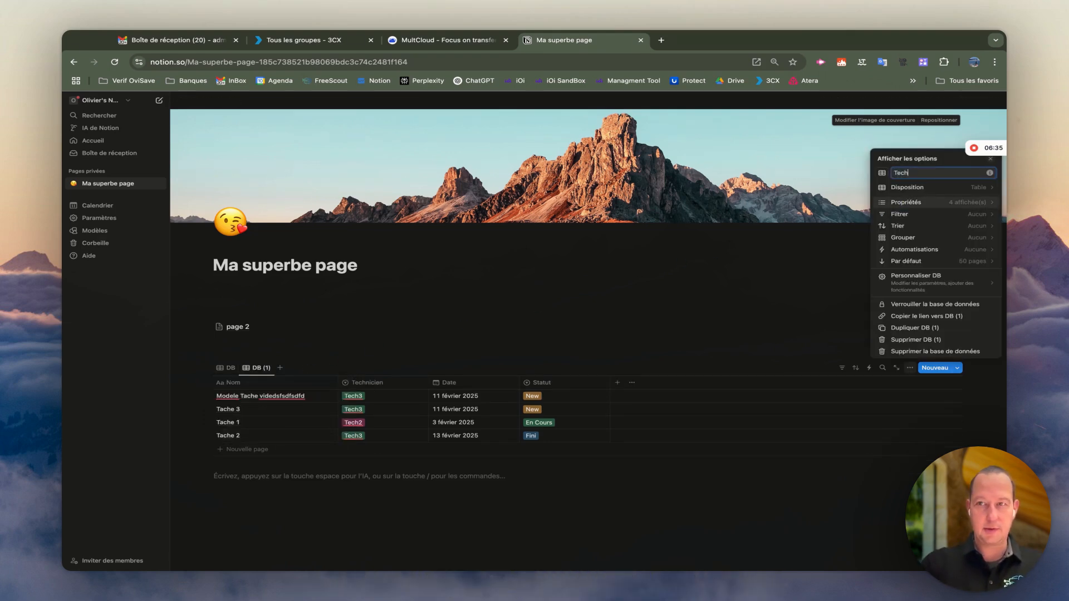
{"action": "type", "text": " 1"}
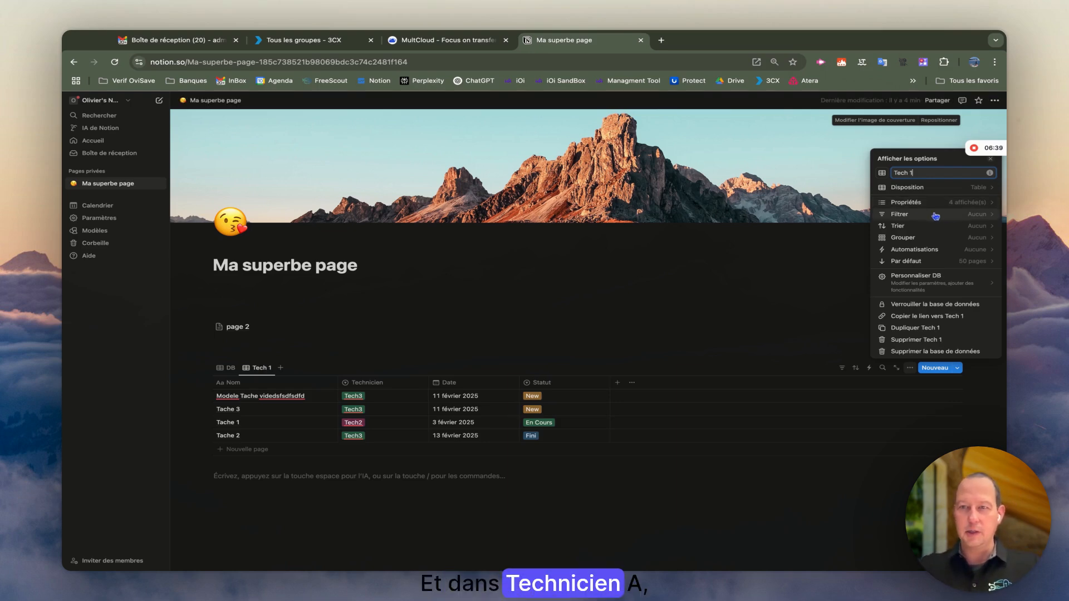
Filter the Tech 1 view to entries whose Statut is not (N'est pas) Fini.
{"action": "left_click", "coordinate": [968, 216]}
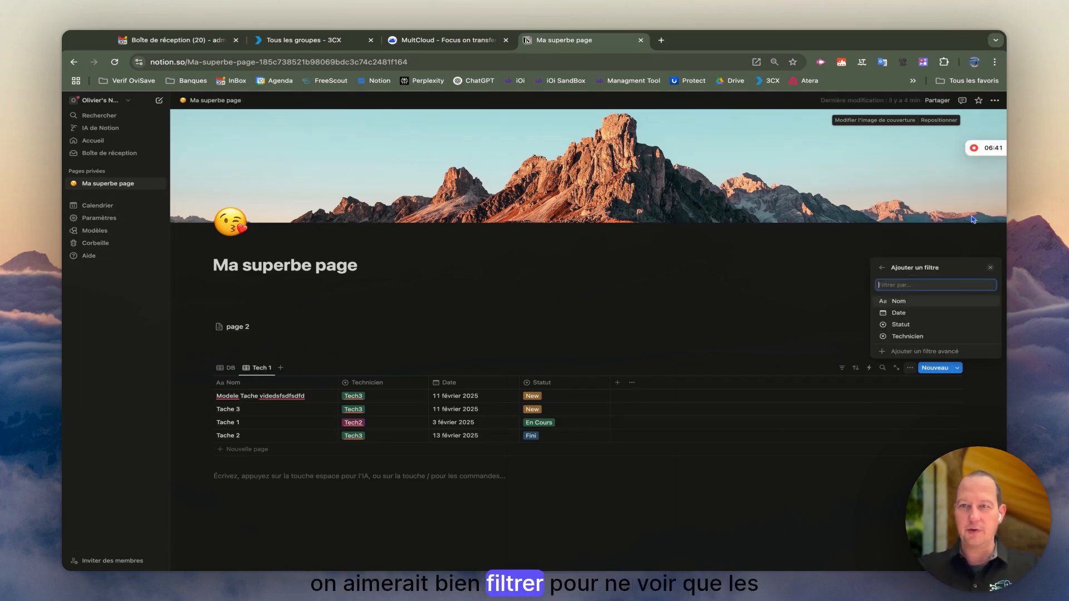
{"action": "left_click", "coordinate": [919, 327]}
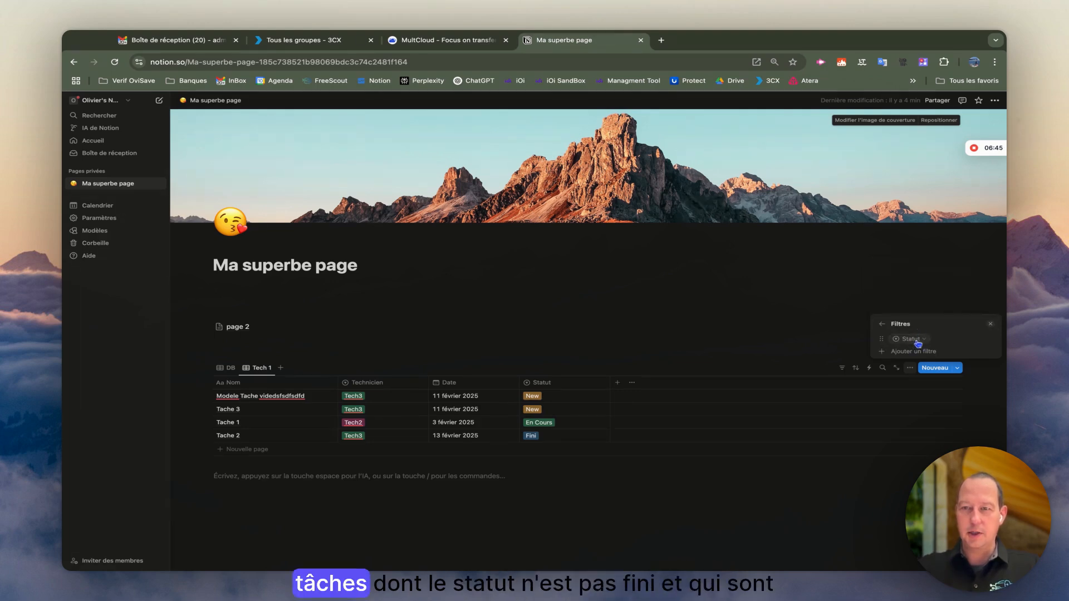
{"action": "left_click", "coordinate": [912, 339]}
{"action": "left_click", "coordinate": [875, 352]}
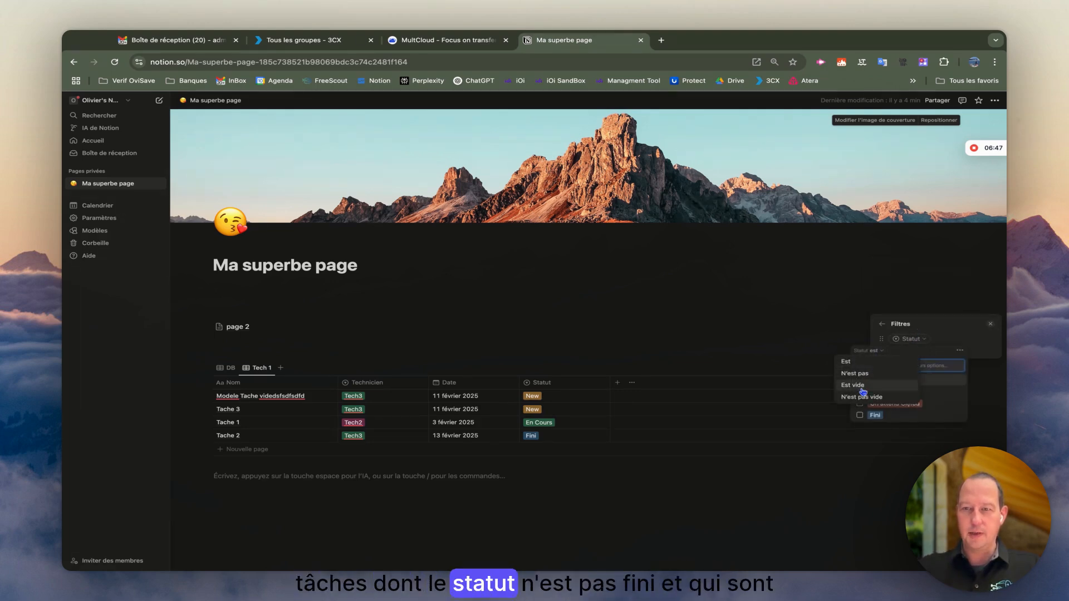
{"action": "left_click", "coordinate": [857, 373]}
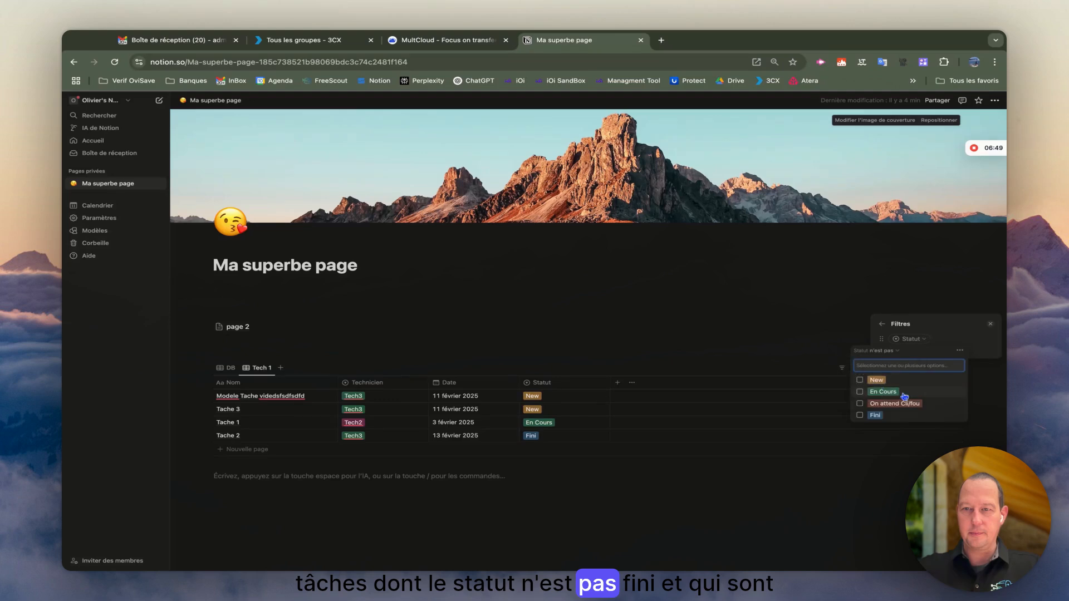
{"action": "left_click", "coordinate": [864, 416]}
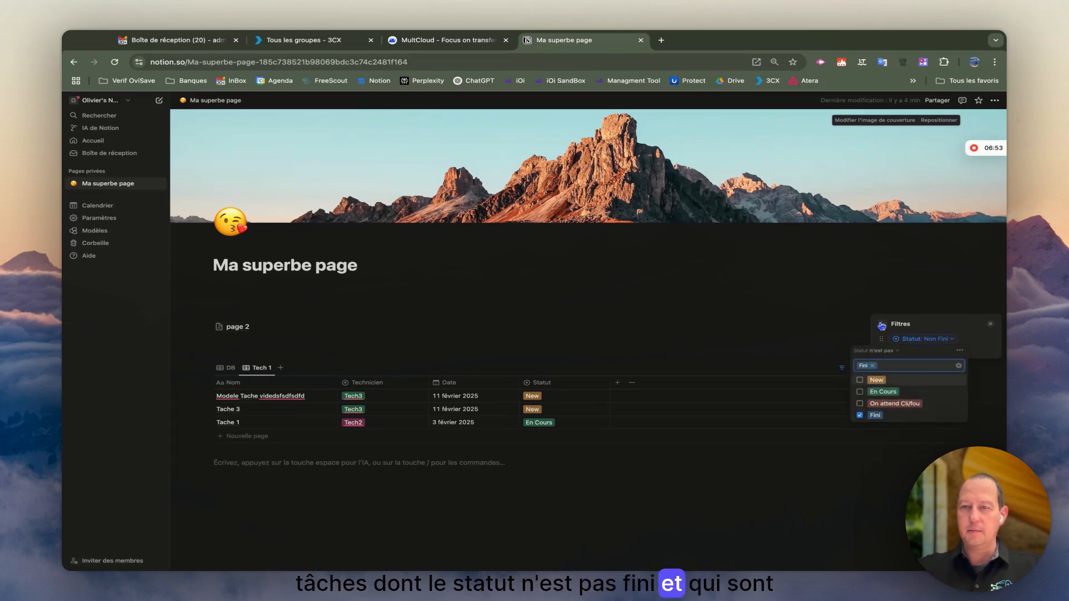
{"action": "left_click", "coordinate": [951, 327]}
Add a Technicien filter to the Tech 1 view so that it keeps only entries assigned to Tech1.
{"action": "left_click", "coordinate": [918, 354]}
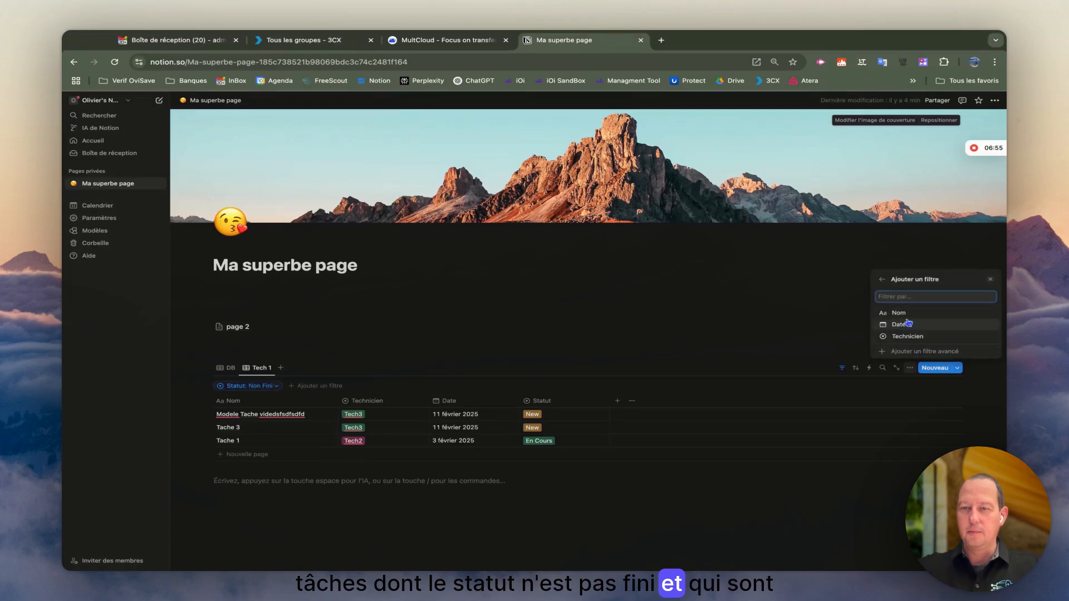
{"action": "left_click", "coordinate": [923, 336]}
{"action": "left_click", "coordinate": [928, 339]}
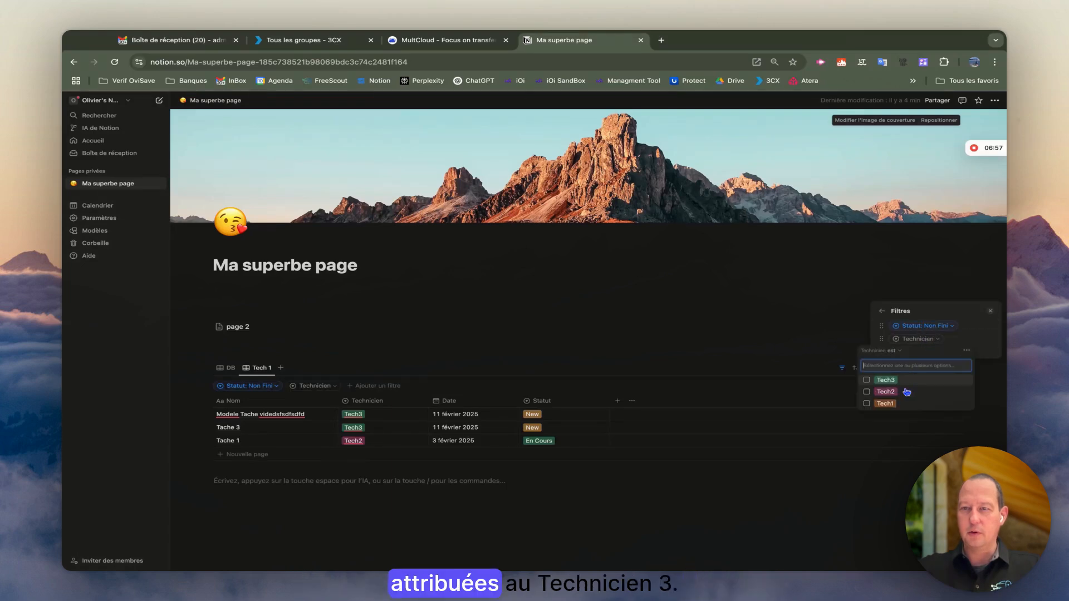
{"action": "left_click", "coordinate": [878, 381]}
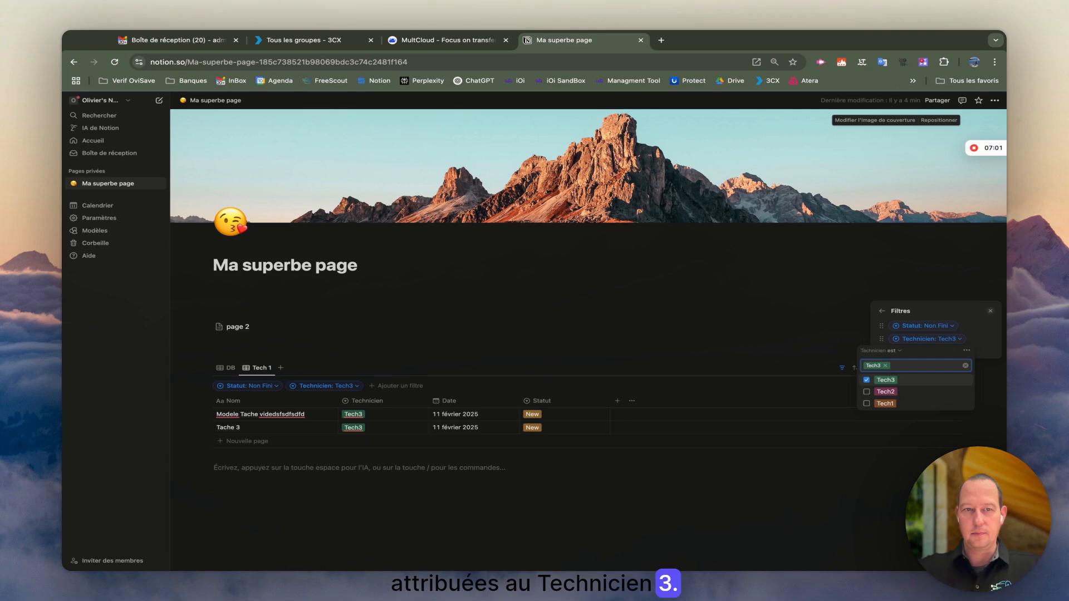
{"action": "left_click", "coordinate": [881, 404]}
{"action": "left_click", "coordinate": [885, 384]}
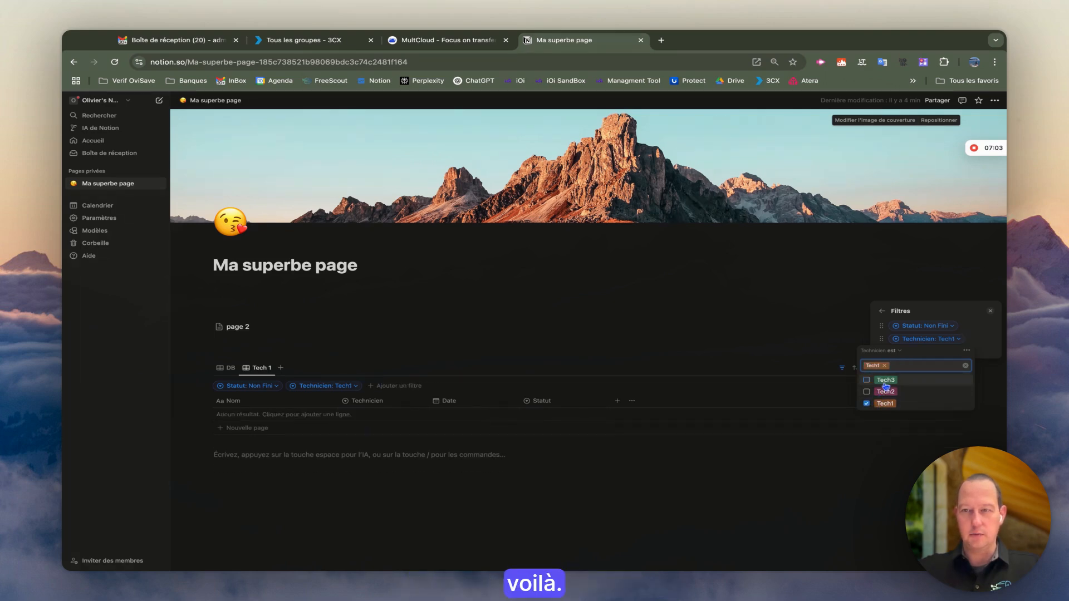
{"action": "left_click", "coordinate": [835, 315]}
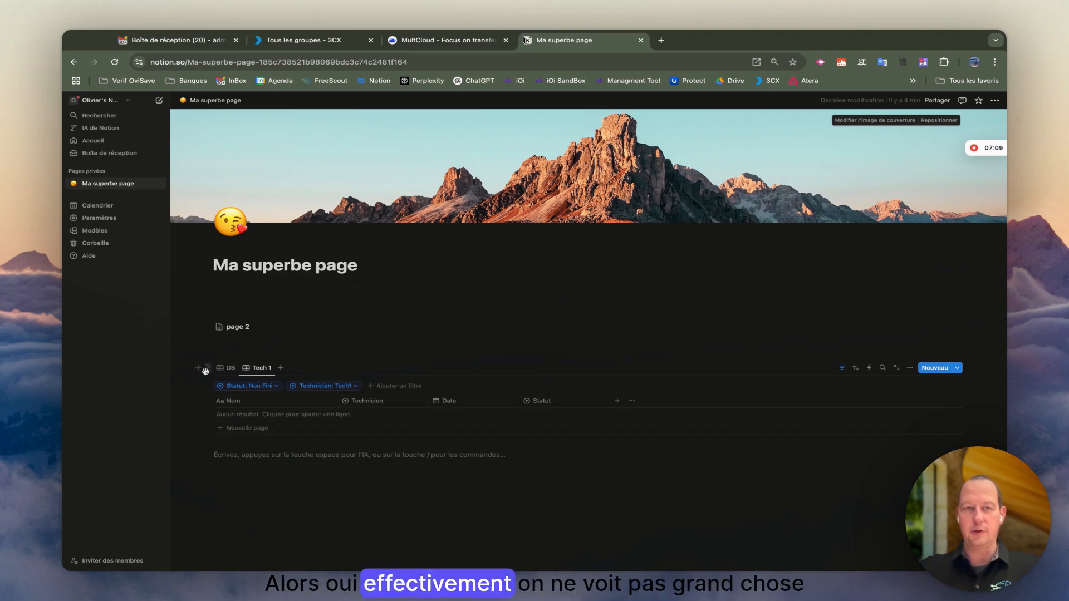
Add a new task to the DB view from the default template and check the Tech 1 view for it.
{"action": "left_click", "coordinate": [231, 369]}
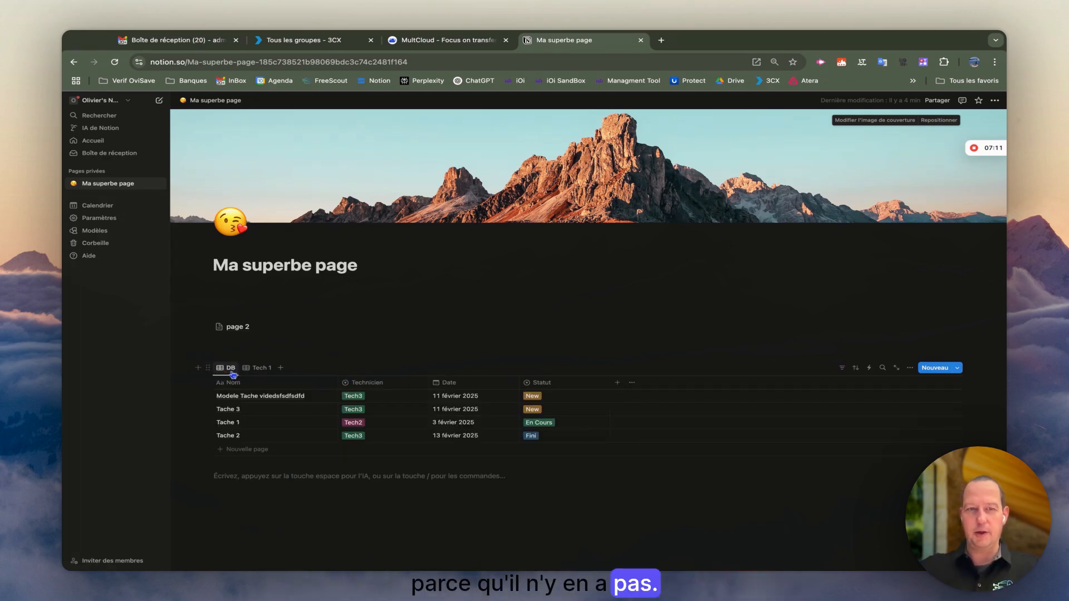
{"action": "left_click", "coordinate": [938, 370]}
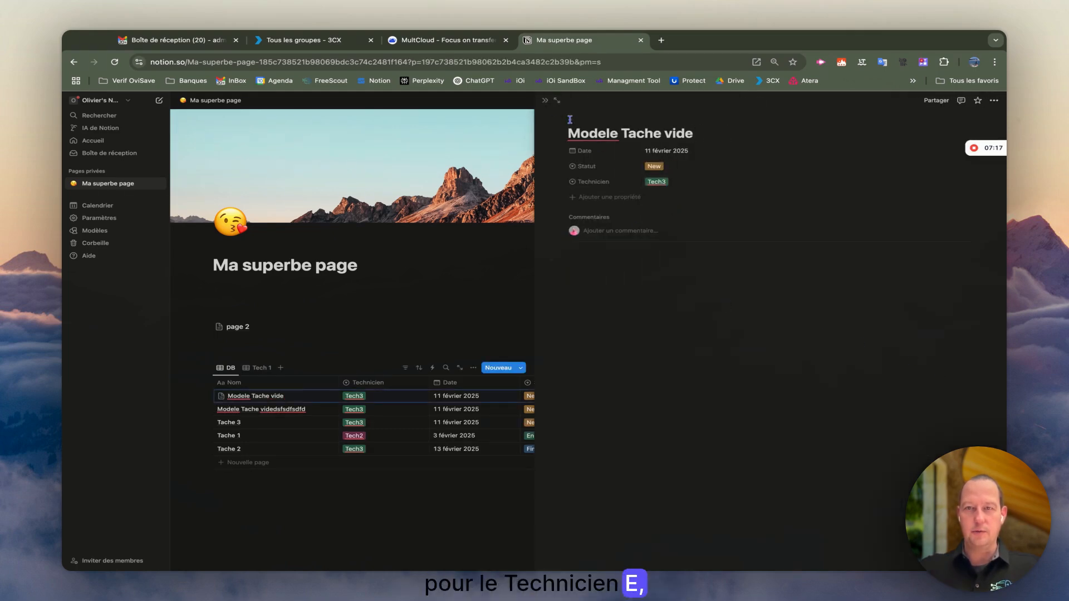
{"action": "left_click", "coordinate": [546, 102]}
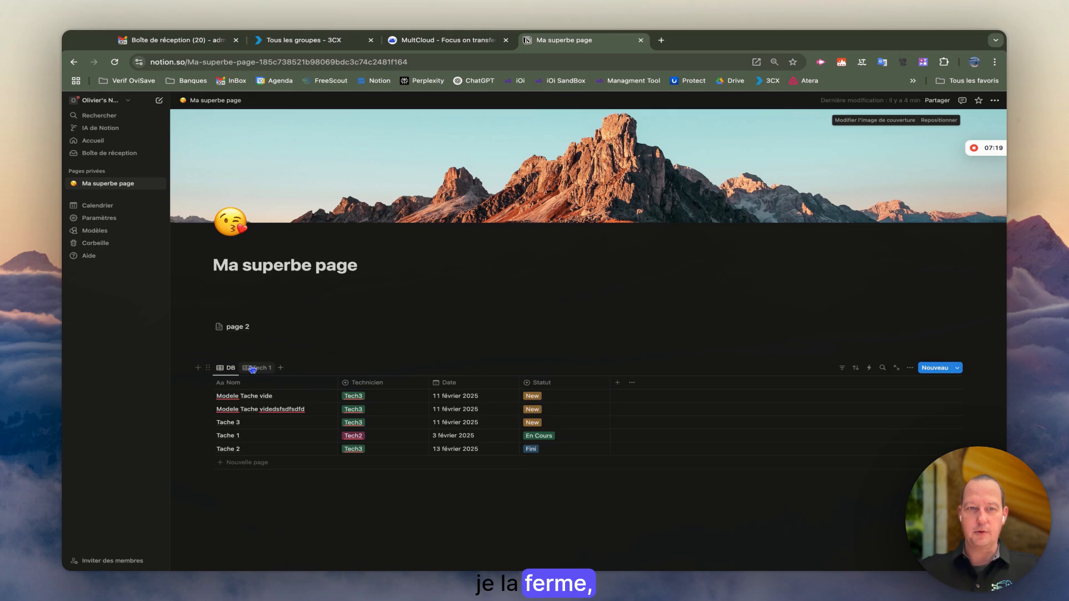
{"action": "left_click", "coordinate": [253, 369]}
{"action": "left_click", "coordinate": [225, 372]}
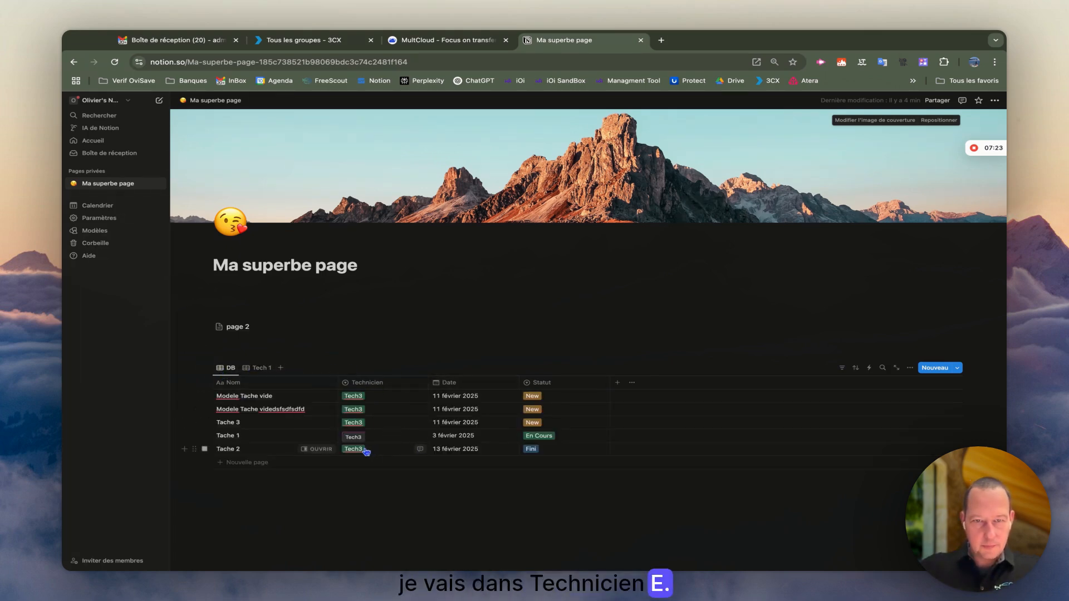
Set the Technicien of the new "Modele Tache vide" task to Tech1 in the DB view.
{"action": "left_click", "coordinate": [354, 399]}
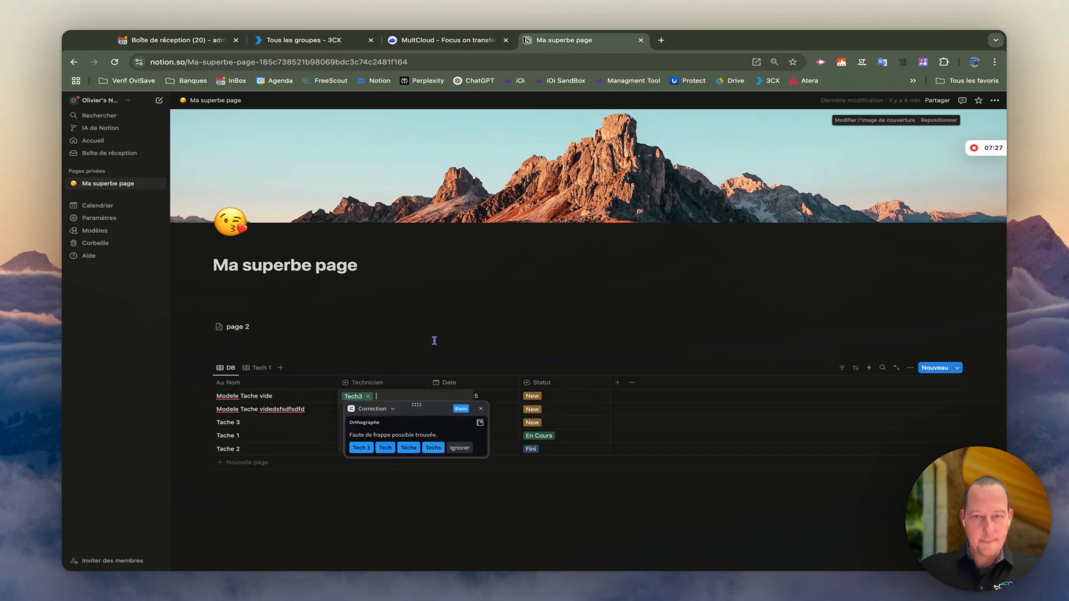
{"action": "key", "text": "Escape"}
{"action": "left_click", "coordinate": [395, 396]}
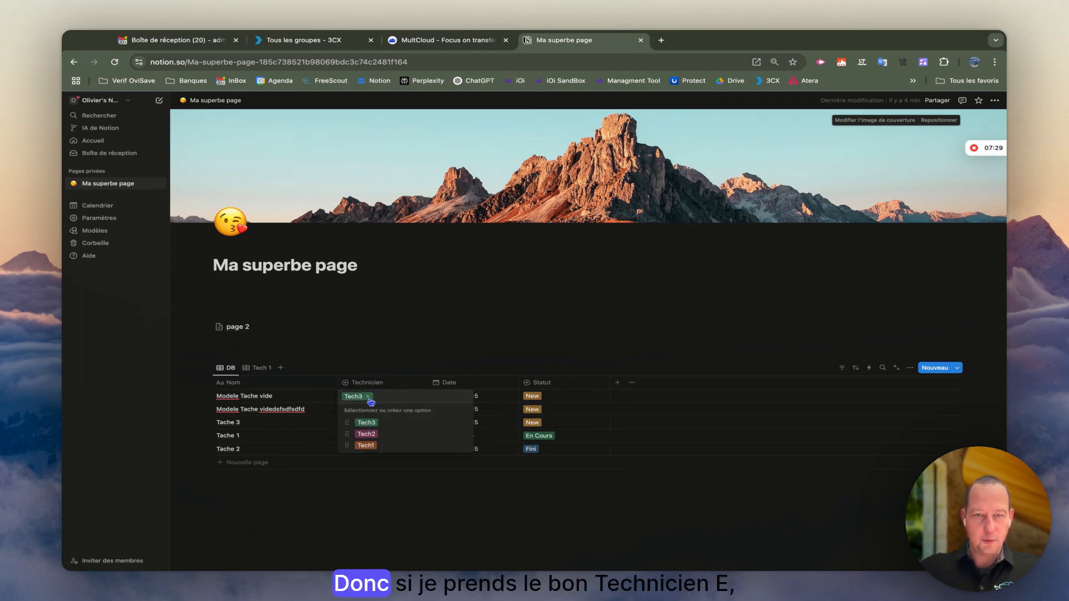
{"action": "left_click", "coordinate": [381, 396]}
{"action": "left_click", "coordinate": [366, 444]}
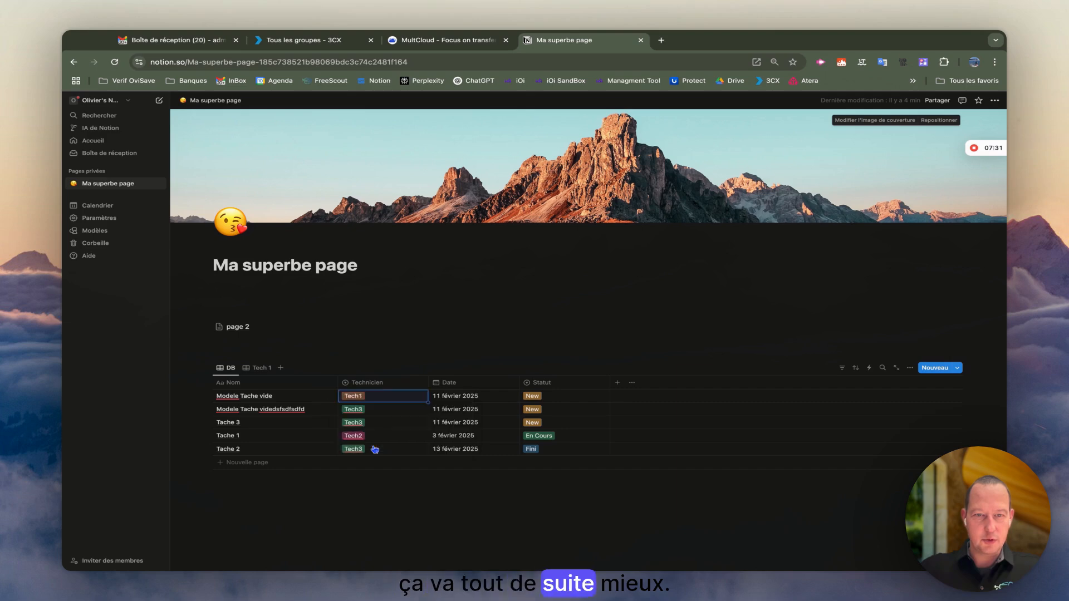
{"action": "left_click", "coordinate": [416, 315]}
Duplicate the Tech 1 view and name the copy "Tech 2".
{"action": "left_click", "coordinate": [259, 368]}
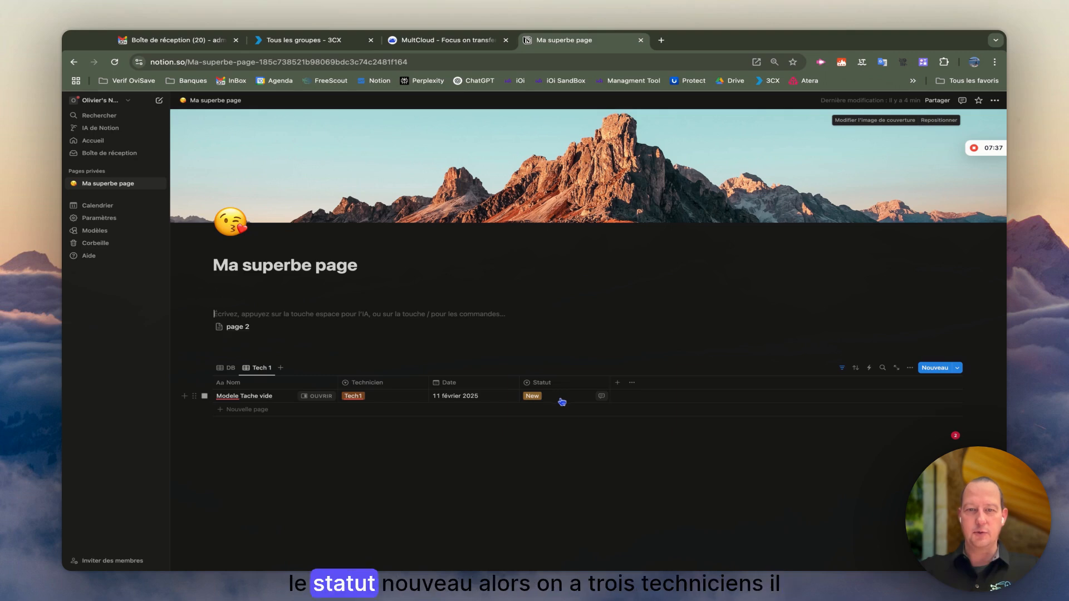
{"action": "left_click", "coordinate": [248, 368]}
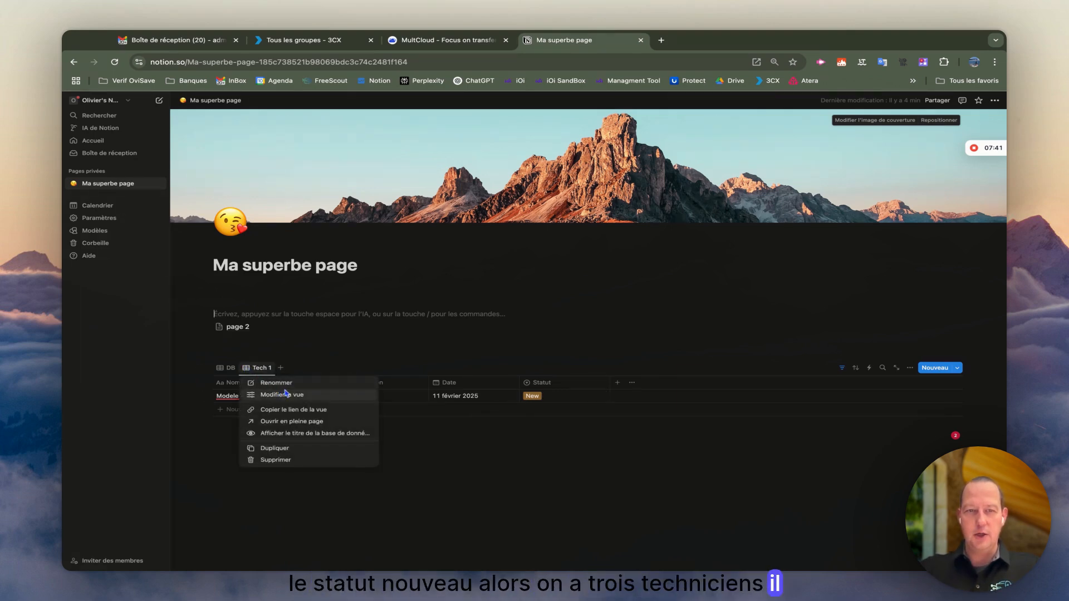
{"action": "left_click", "coordinate": [291, 449]}
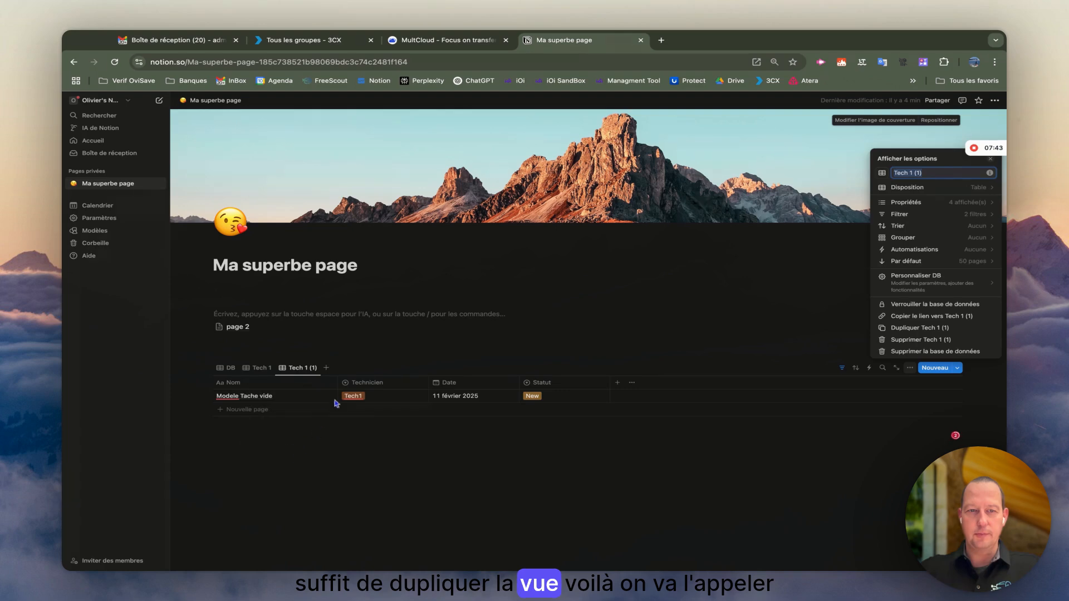
{"action": "key", "text": "Right"}
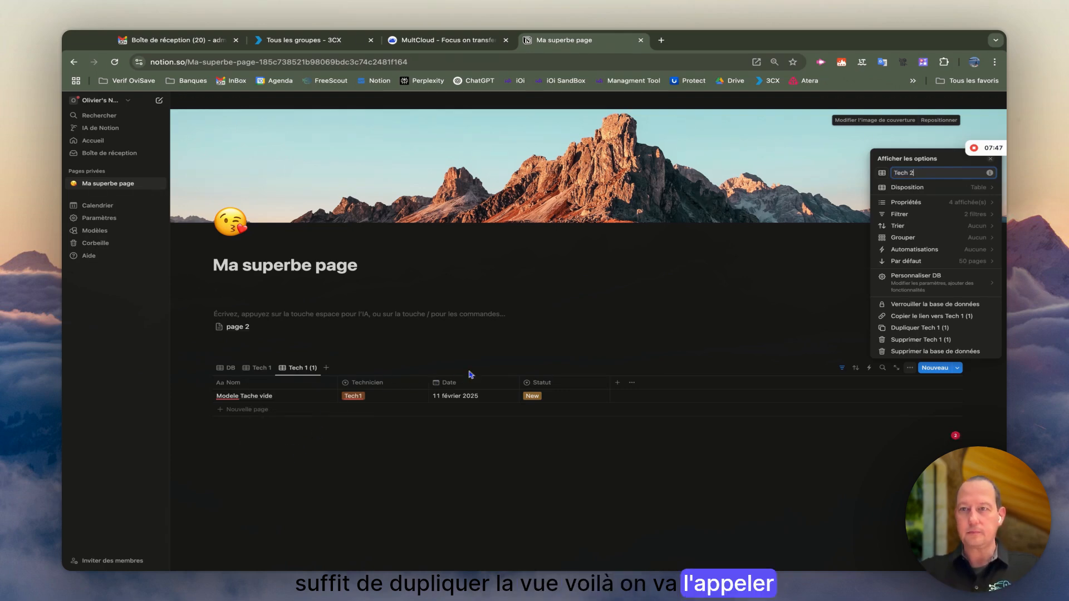
{"action": "type", "text": "2"}
Change the Technicien filter of the Tech 2 view to Tech2 only.
{"action": "left_click", "coordinate": [978, 215]}
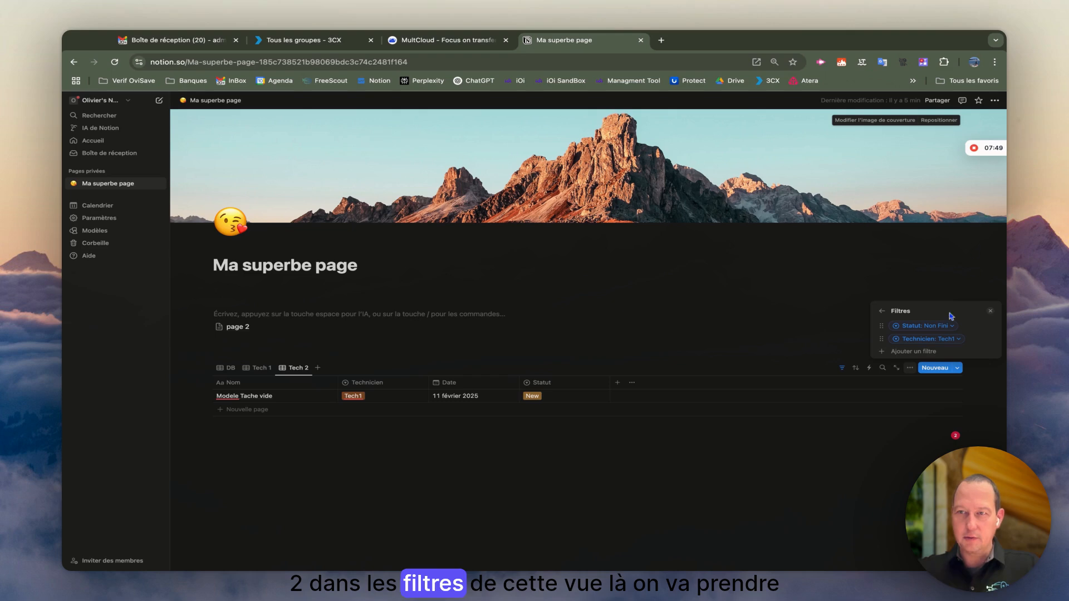
{"action": "left_click", "coordinate": [960, 341]}
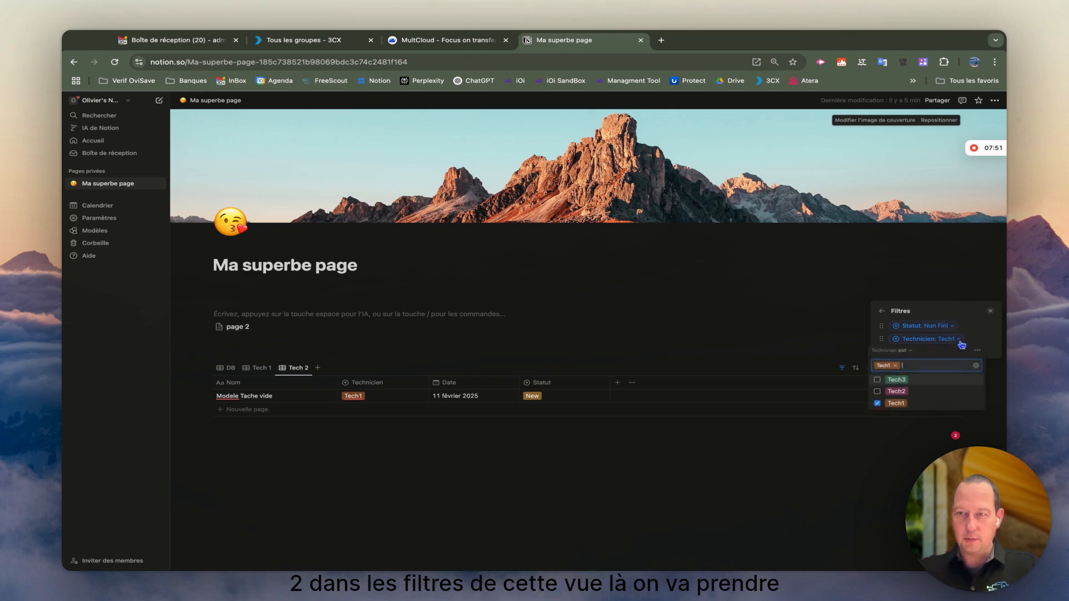
{"action": "left_click", "coordinate": [878, 392]}
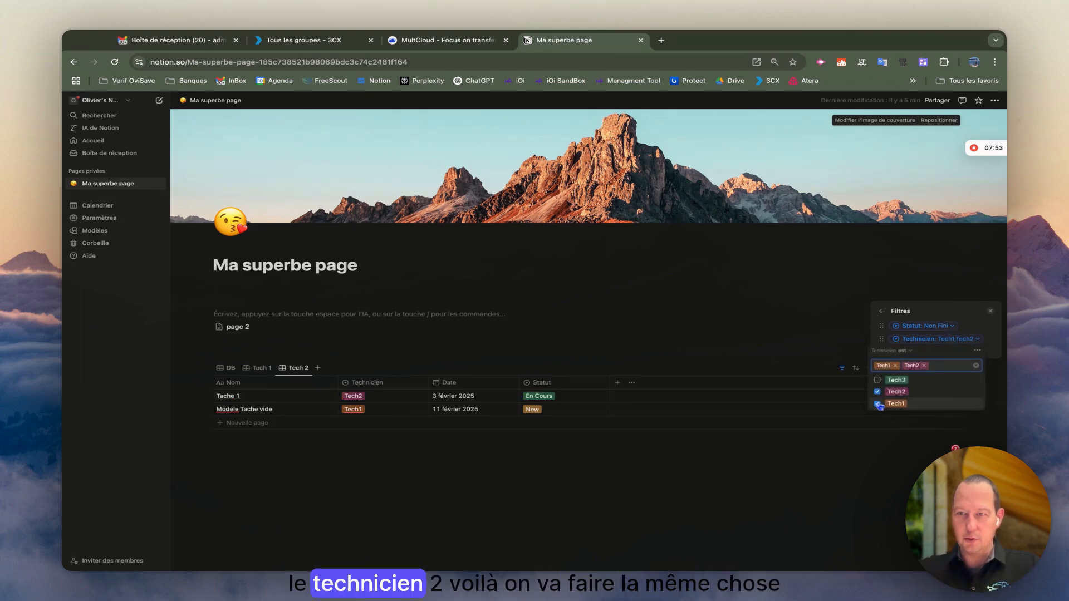
{"action": "left_click", "coordinate": [877, 403]}
{"action": "left_click", "coordinate": [767, 321]}
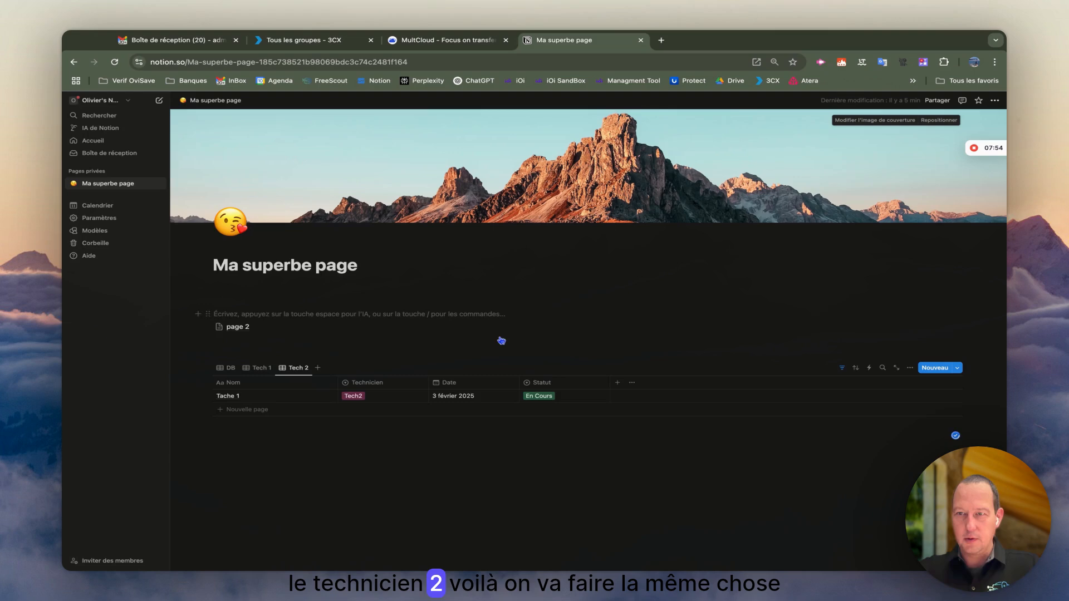
Duplicate the Tech 2 view and name the copy "Tech 3".
{"action": "left_click", "coordinate": [292, 369]}
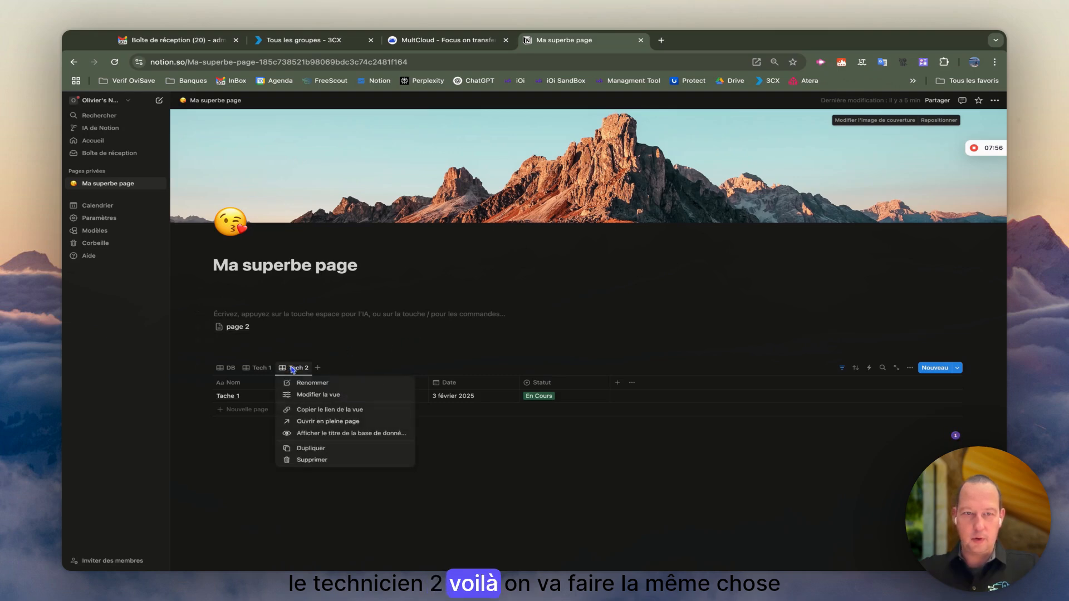
{"action": "left_click", "coordinate": [338, 449]}
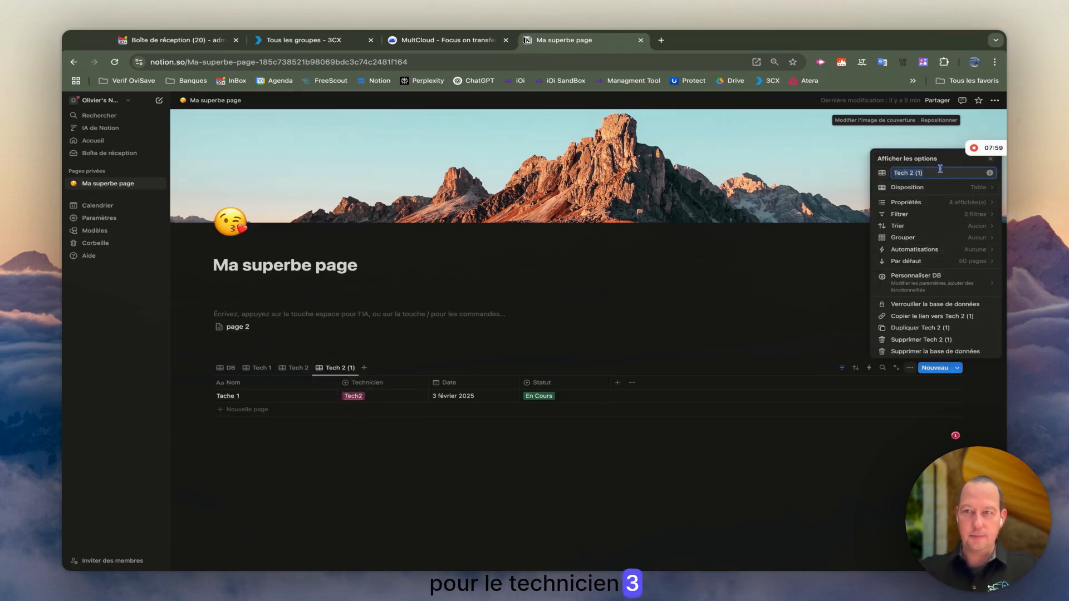
{"action": "key", "text": "BackSpace"}
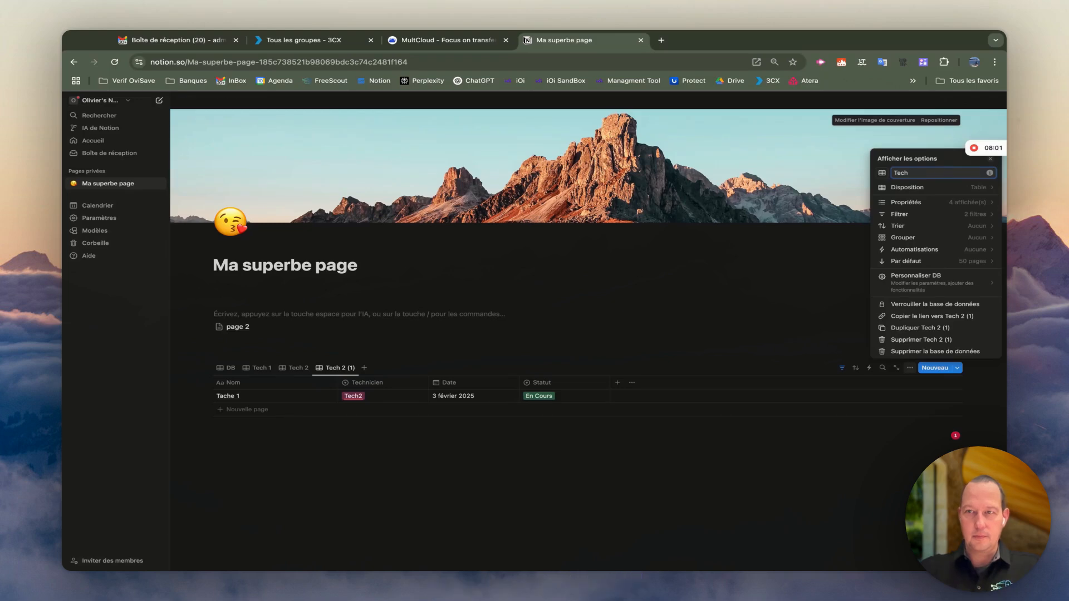
{"action": "type", "text": "3"}
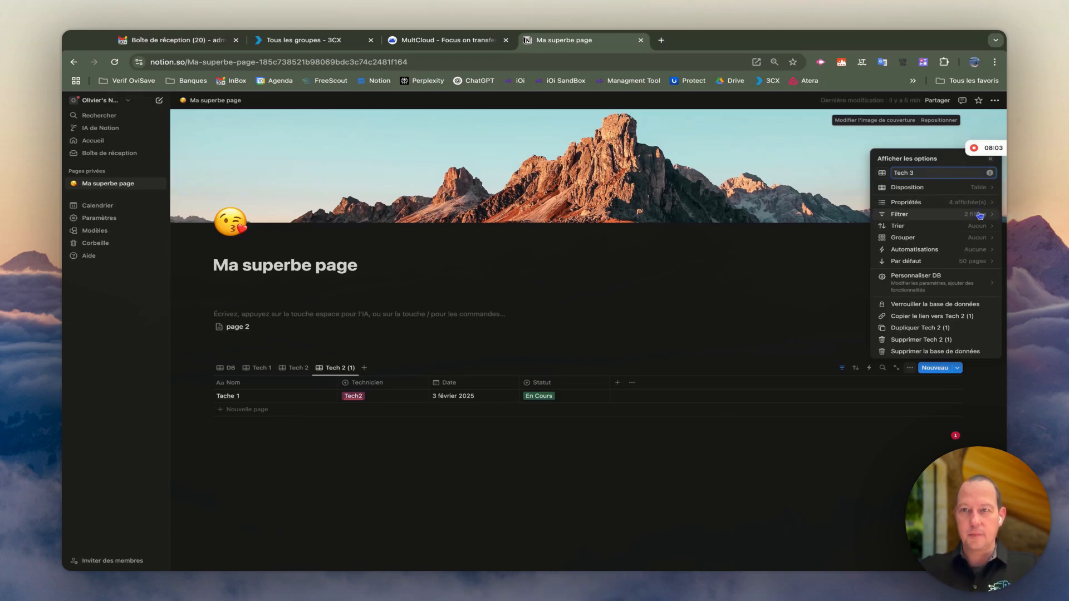
Change the Technicien filter of the Tech 3 view to Tech3 only.
{"action": "left_click", "coordinate": [975, 215]}
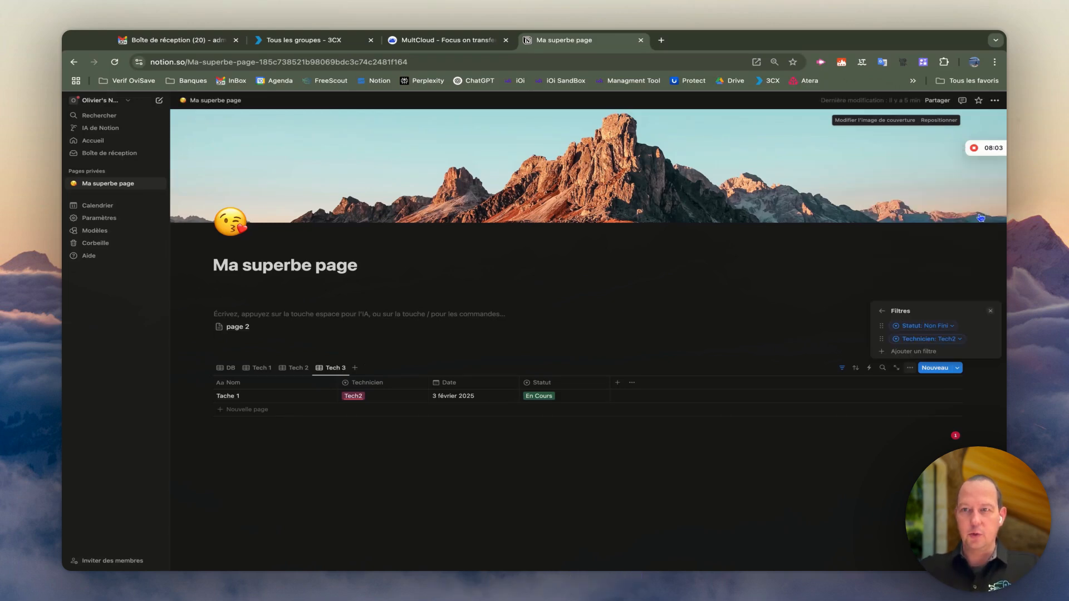
{"action": "left_click", "coordinate": [958, 341]}
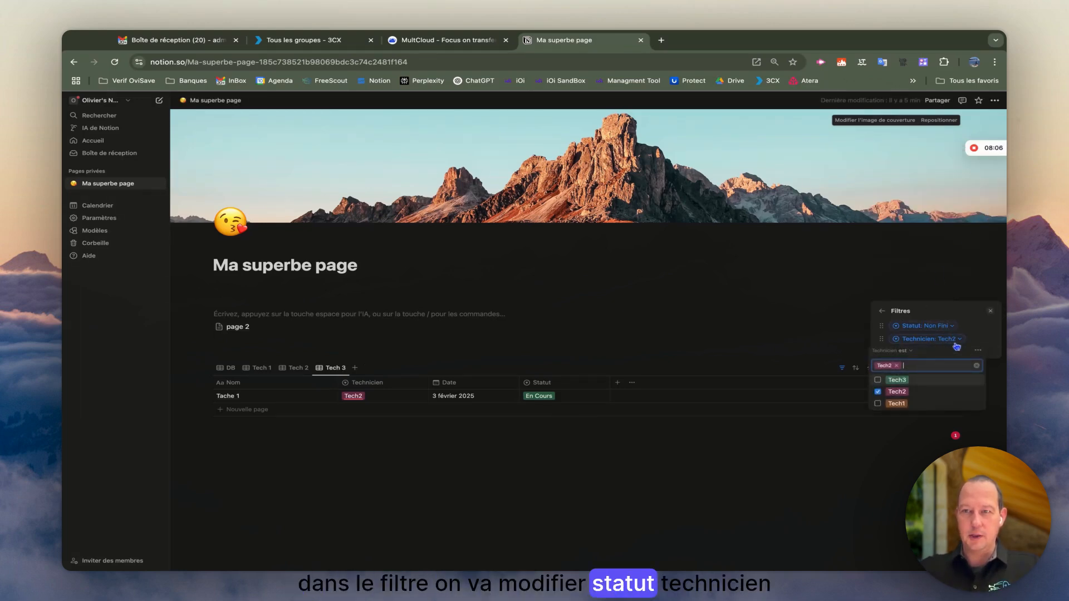
{"action": "left_click", "coordinate": [877, 392]}
{"action": "left_click", "coordinate": [878, 380]}
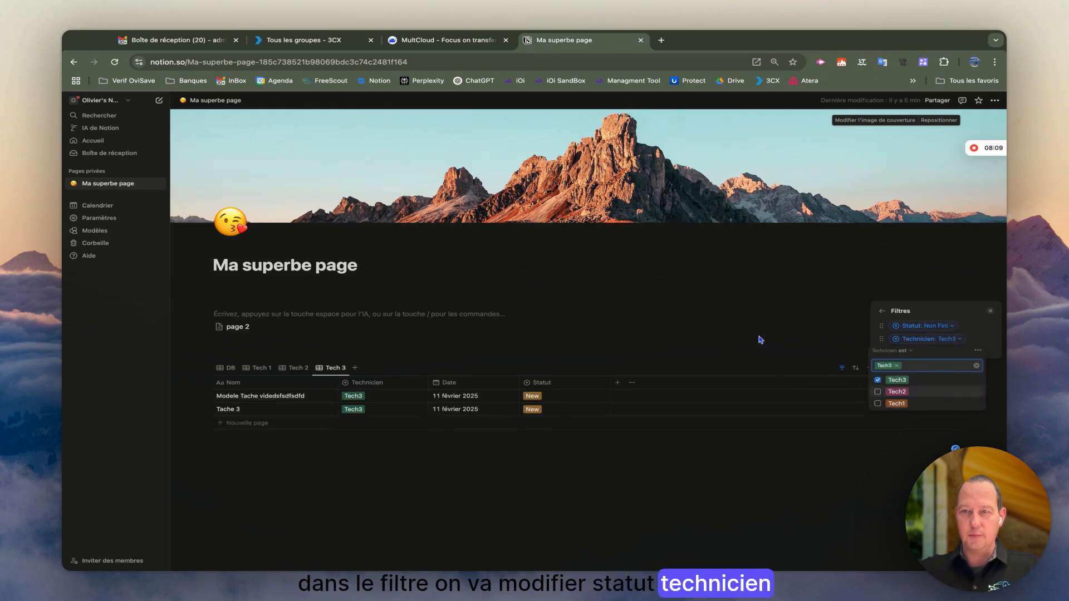
{"action": "left_click", "coordinate": [760, 339]}
Look through the Tech 1, Tech 2 and Tech 3 views to compare each technician's unfinished tasks.
{"action": "left_click", "coordinate": [257, 367]}
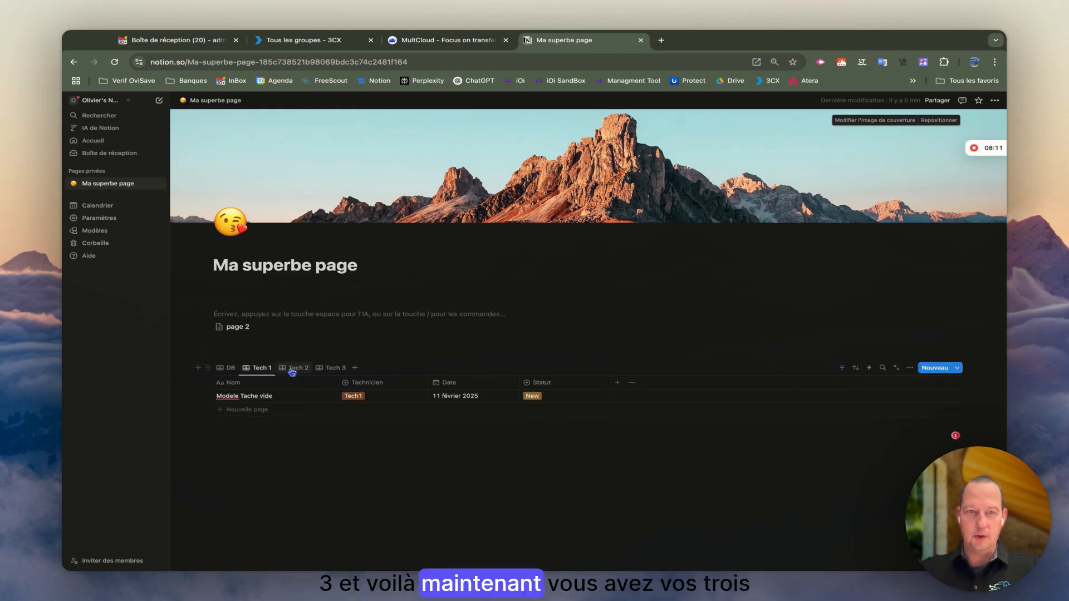
{"action": "left_click", "coordinate": [291, 370]}
{"action": "left_click", "coordinate": [334, 369]}
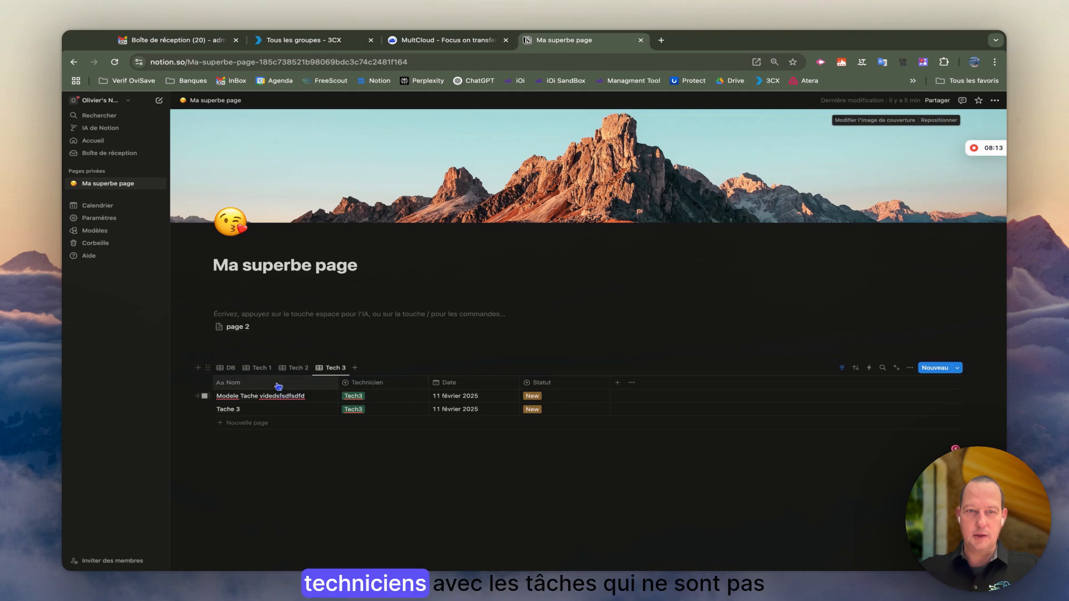
{"action": "left_click", "coordinate": [256, 368]}
{"action": "left_click", "coordinate": [291, 368]}
{"action": "left_click", "coordinate": [334, 368]}
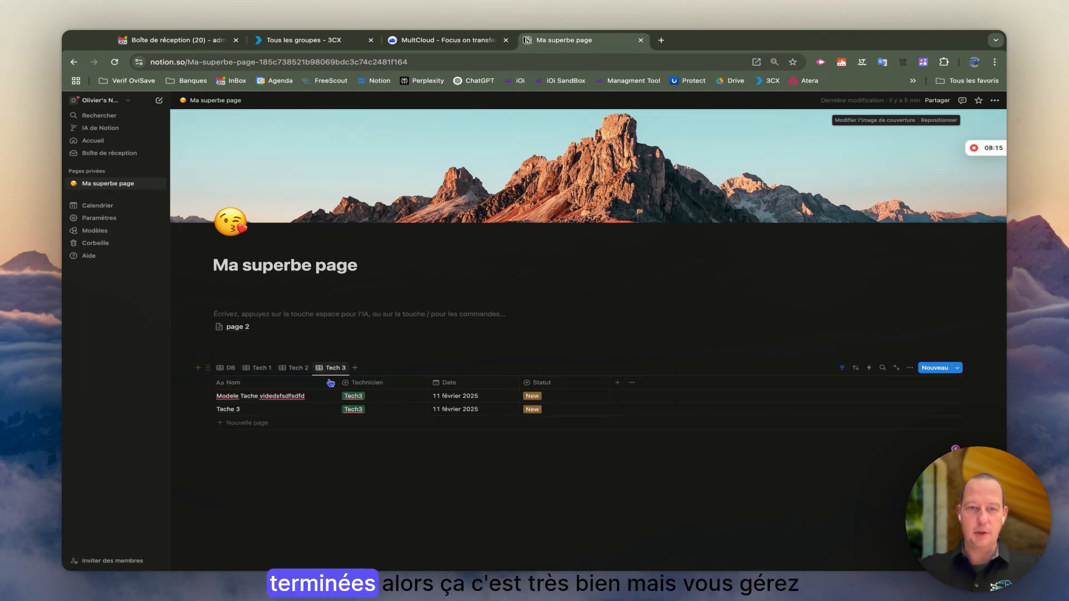
Duplicate the DB view and name the copy "Aujourd'hui".
{"action": "left_click", "coordinate": [226, 368]}
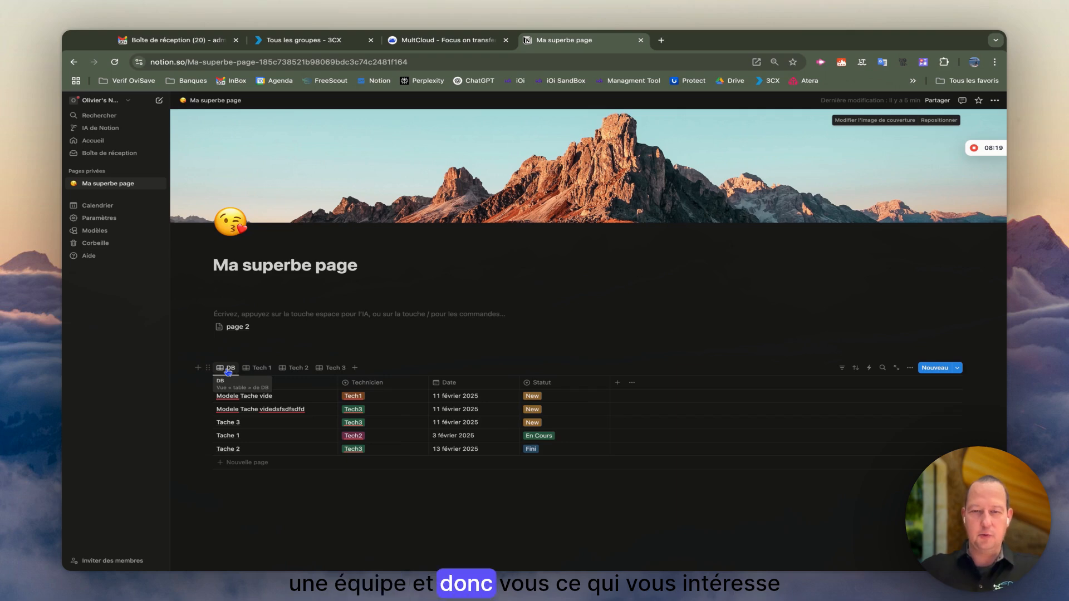
{"action": "left_click", "coordinate": [226, 368]}
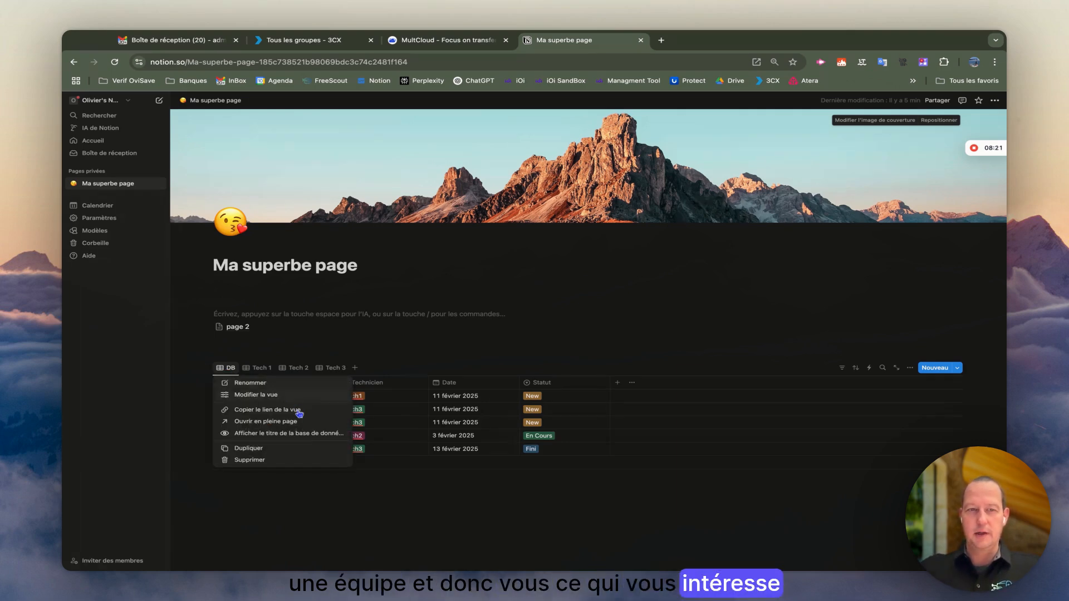
{"action": "left_click", "coordinate": [275, 451]}
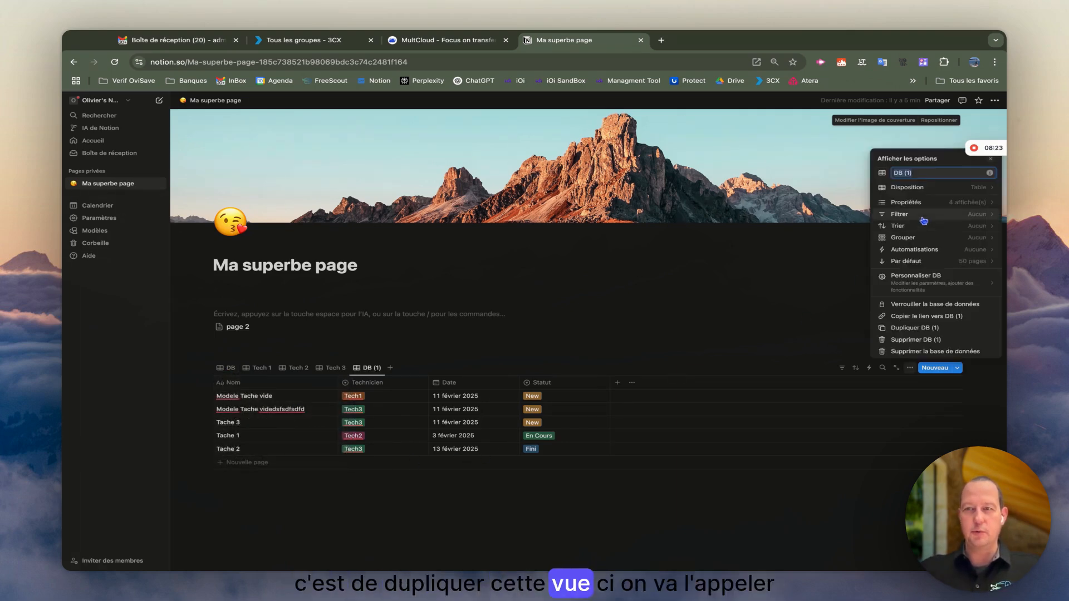
{"action": "type", "text": "Au"}
{"action": "type", "text": "jpuo"}
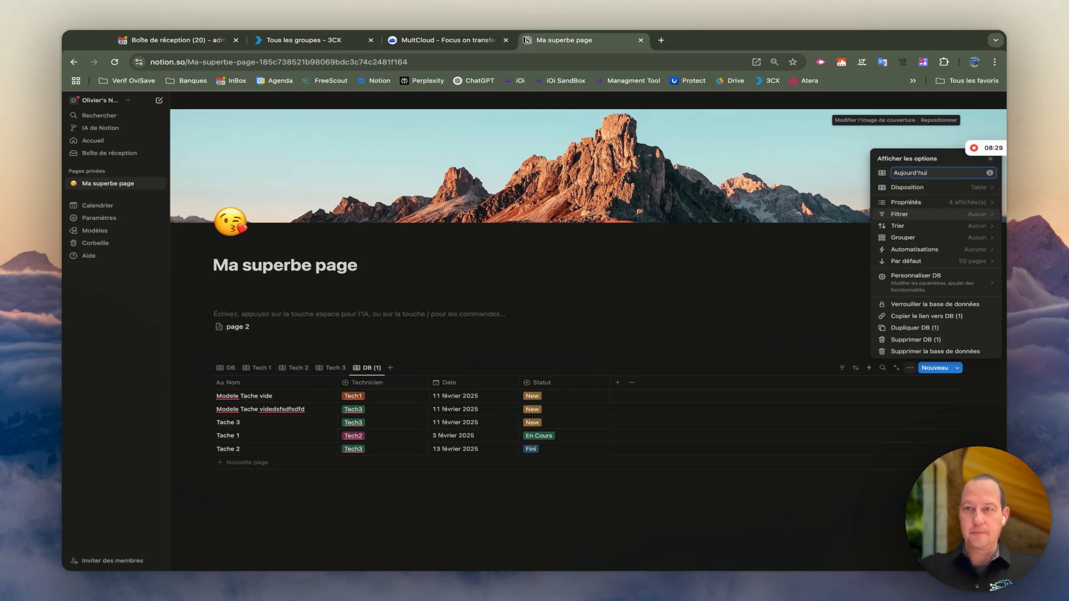
Add a Date filter to the Aujourd'hui view that keeps only tasks from the current day (Ce(tte) jour).
{"action": "left_click", "coordinate": [975, 216]}
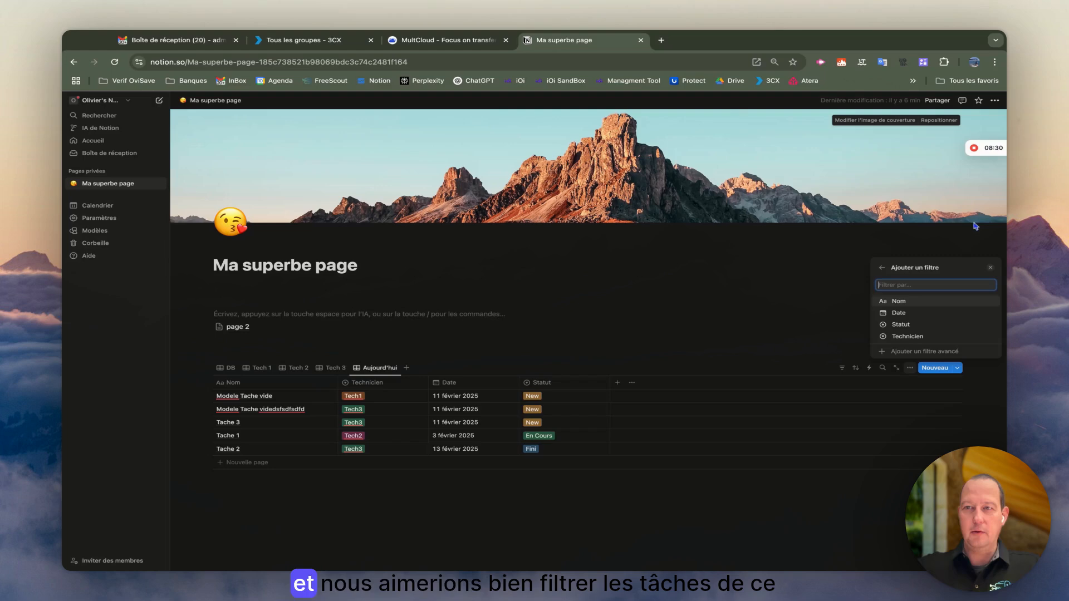
{"action": "left_click", "coordinate": [923, 311]}
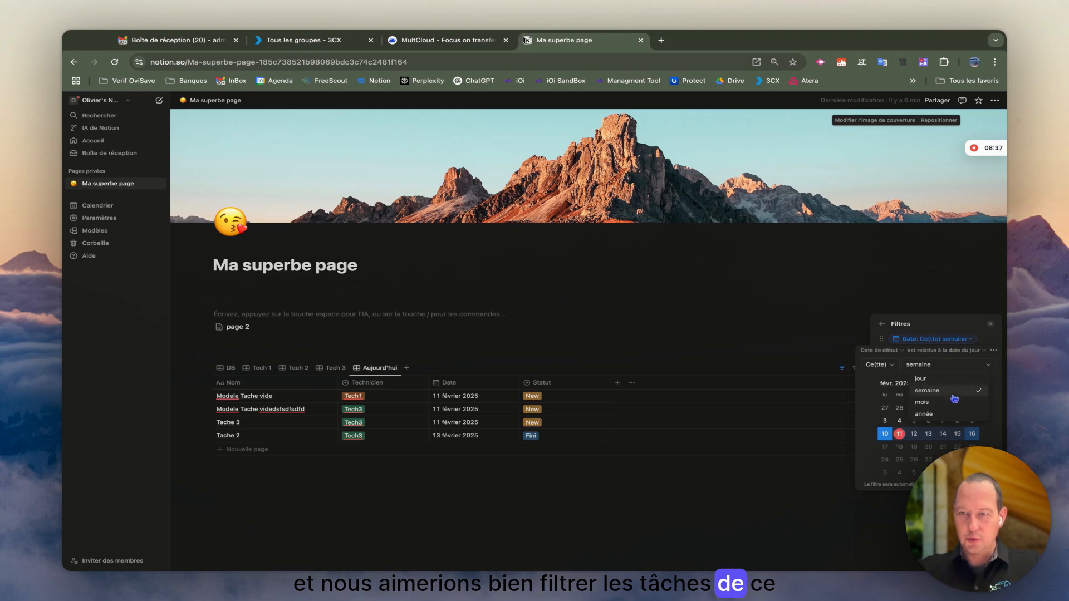
{"action": "left_click", "coordinate": [920, 378]}
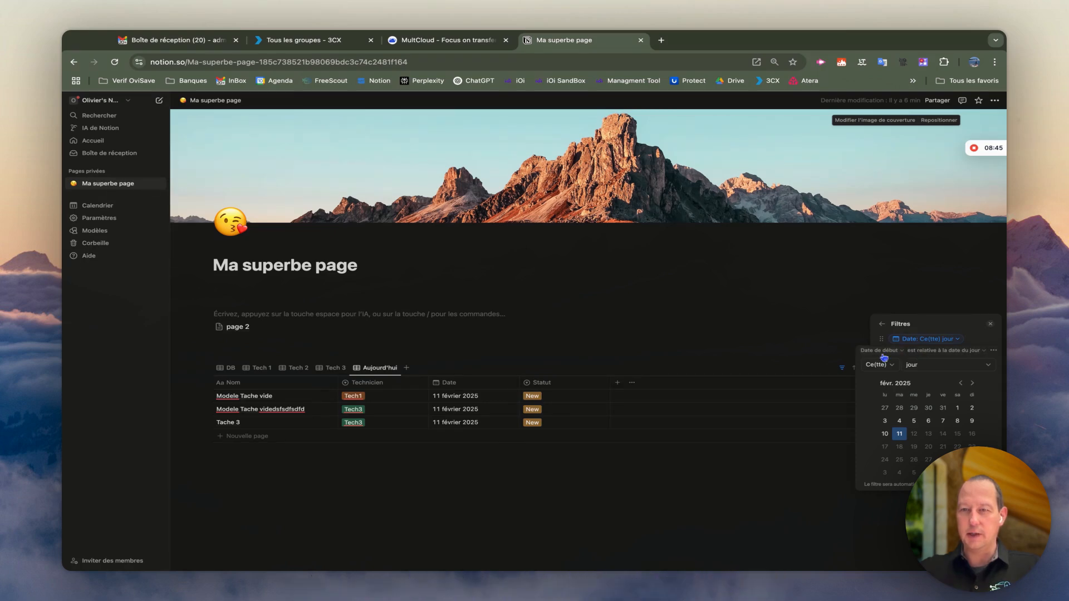
Change the Date filter's condition to "Est le ou avant le" with Aujourd'hui as its value.
{"action": "left_click", "coordinate": [918, 352]}
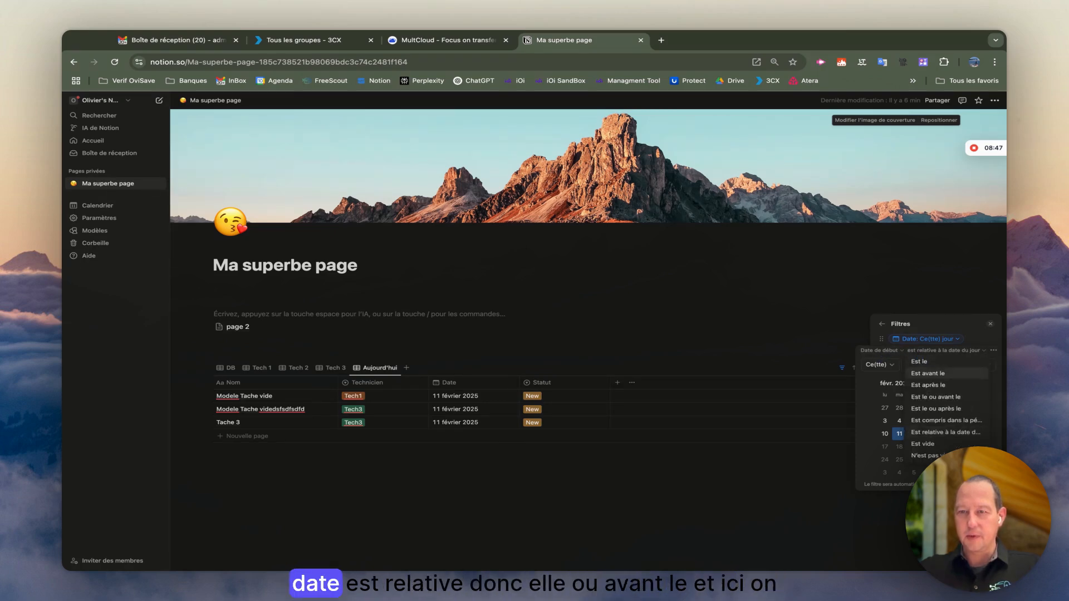
{"action": "left_click", "coordinate": [940, 400]}
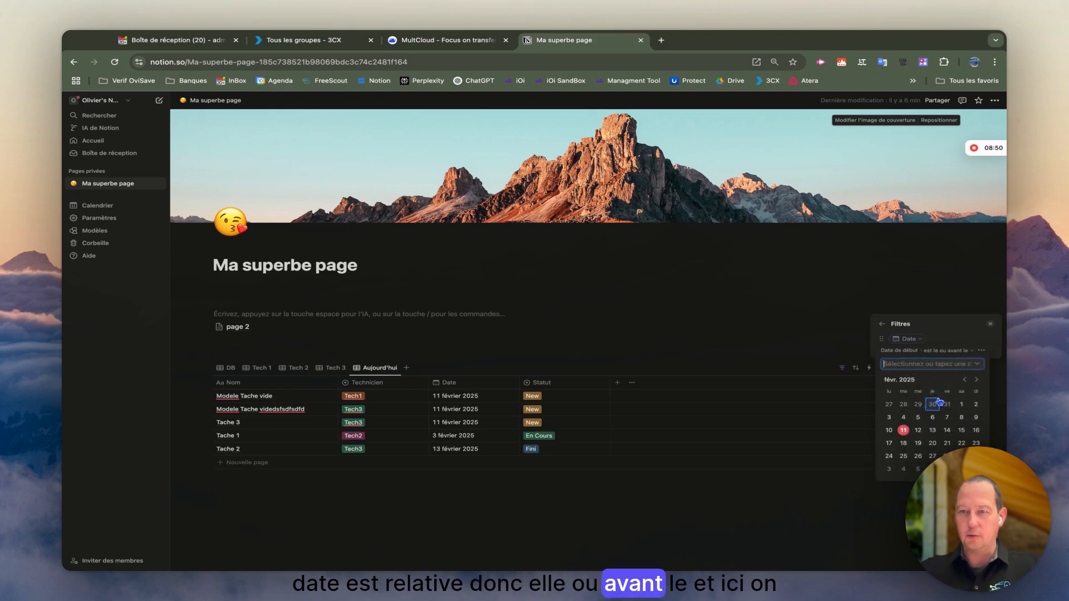
{"action": "left_click", "coordinate": [979, 365]}
{"action": "left_click", "coordinate": [897, 376]}
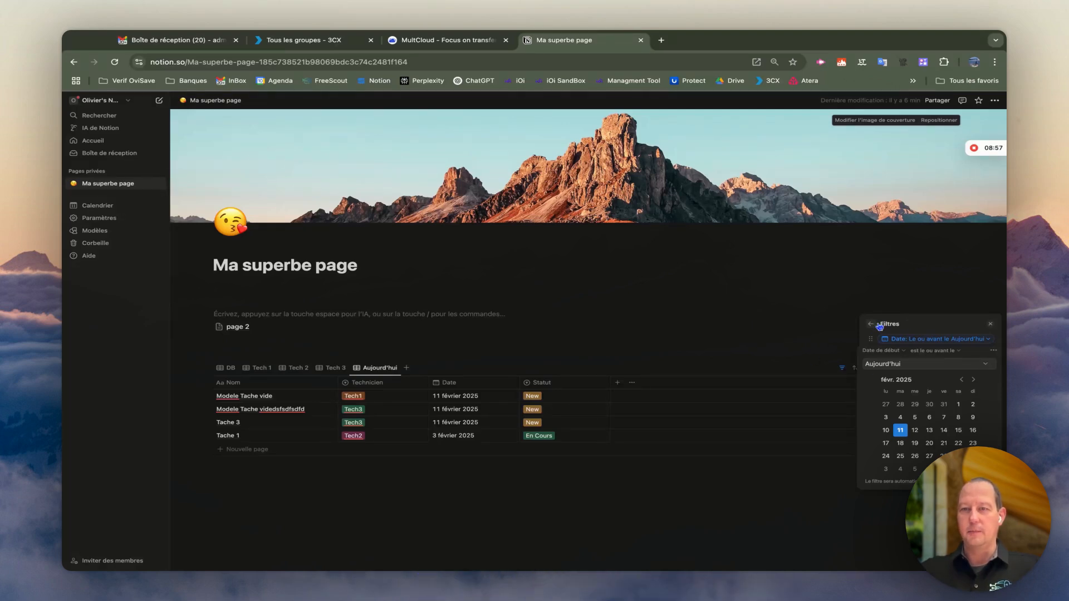
{"action": "left_click", "coordinate": [945, 332]}
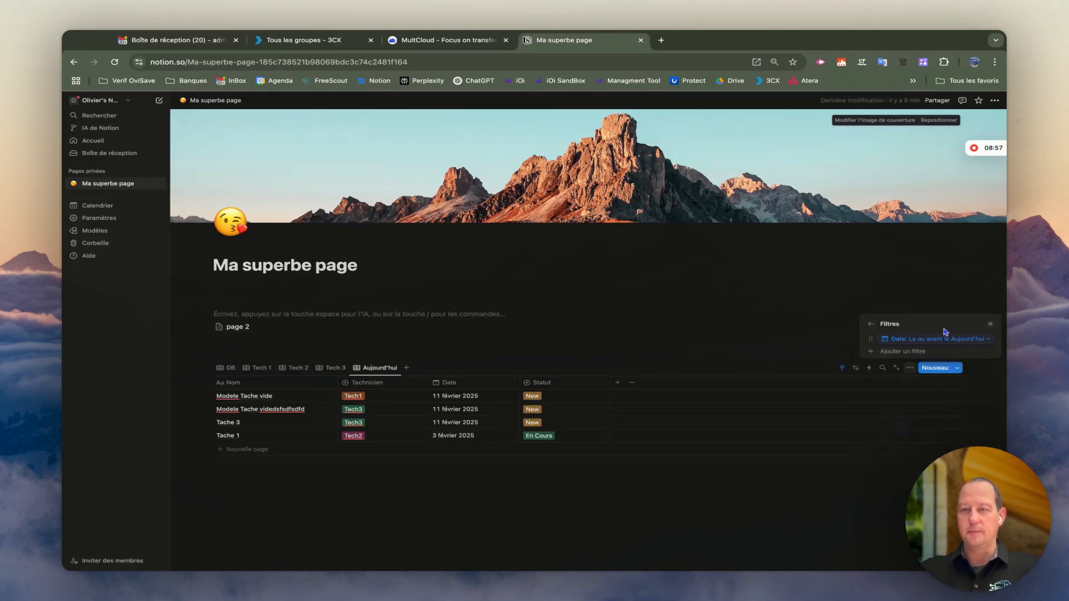
Add a Statut filter to the Aujourd'hui view with the Fini option selected.
{"action": "left_click", "coordinate": [918, 352]}
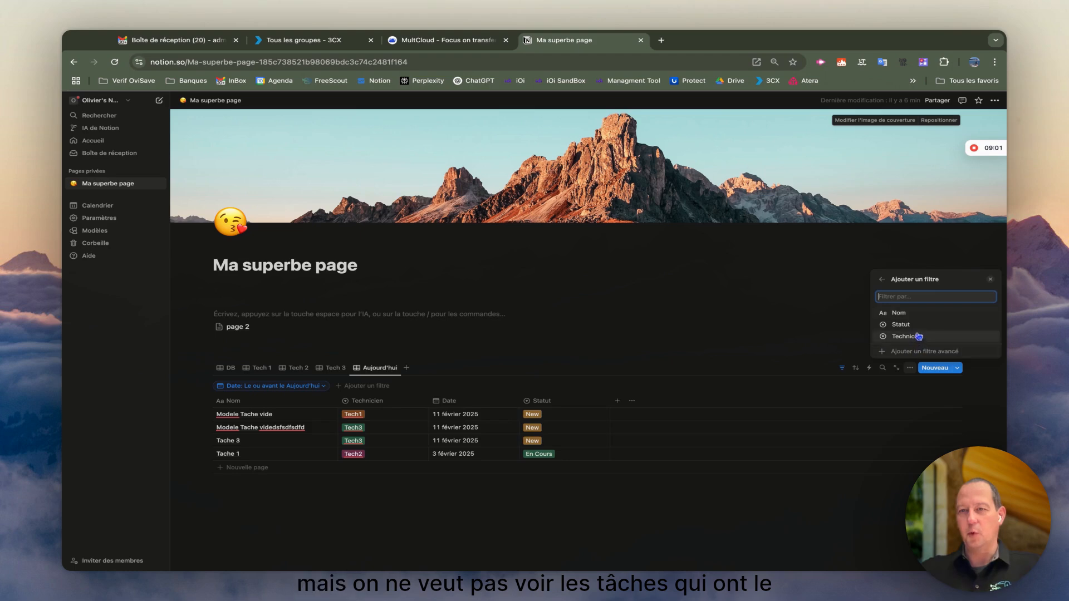
{"action": "left_click", "coordinate": [915, 327]}
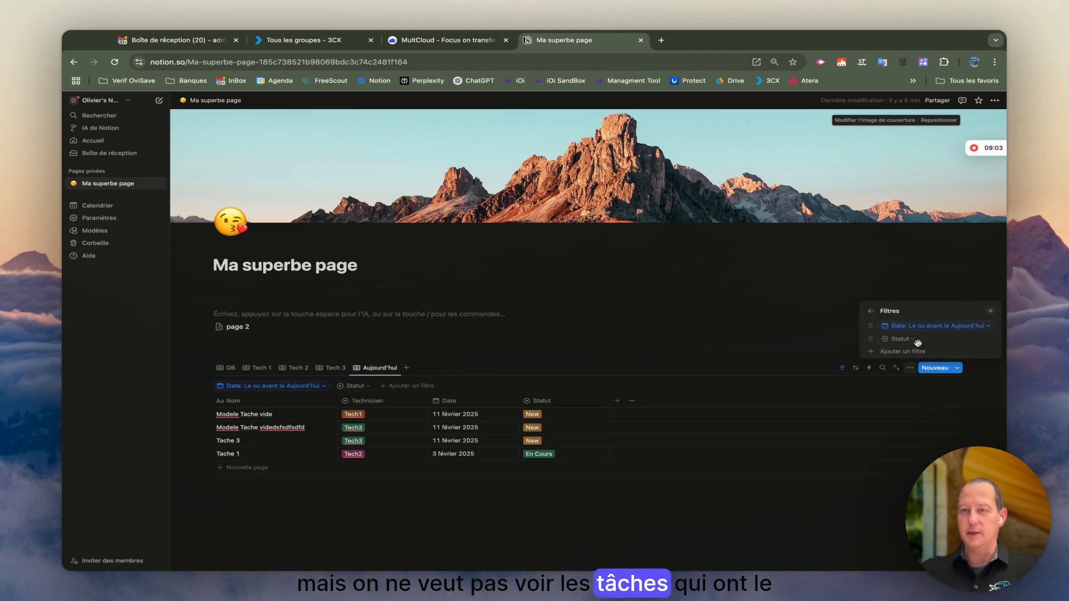
{"action": "left_click", "coordinate": [913, 341]}
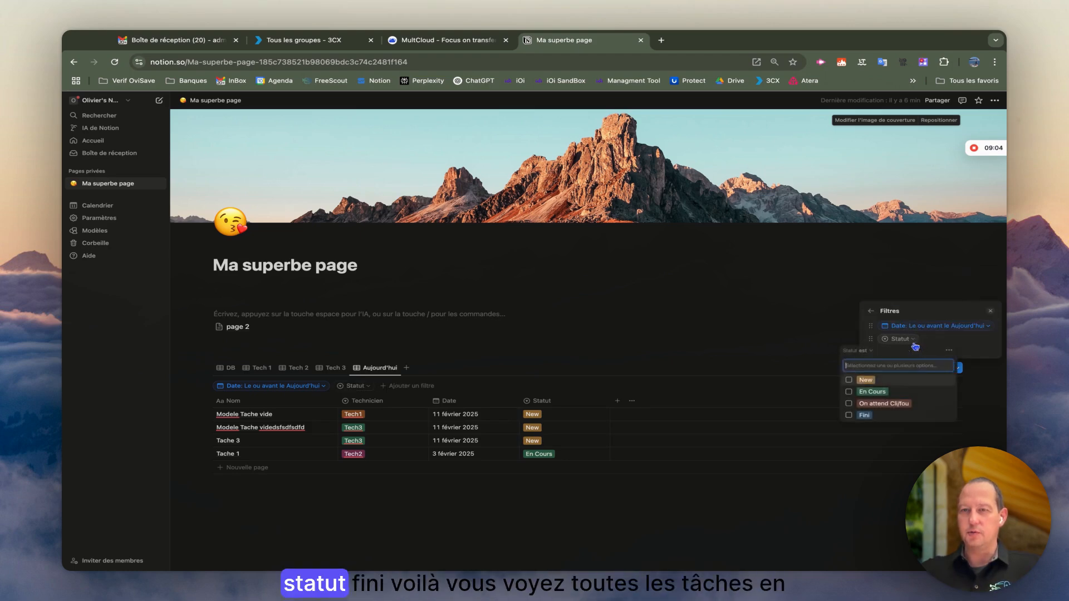
{"action": "left_click", "coordinate": [867, 415]}
{"action": "left_click", "coordinate": [747, 321]}
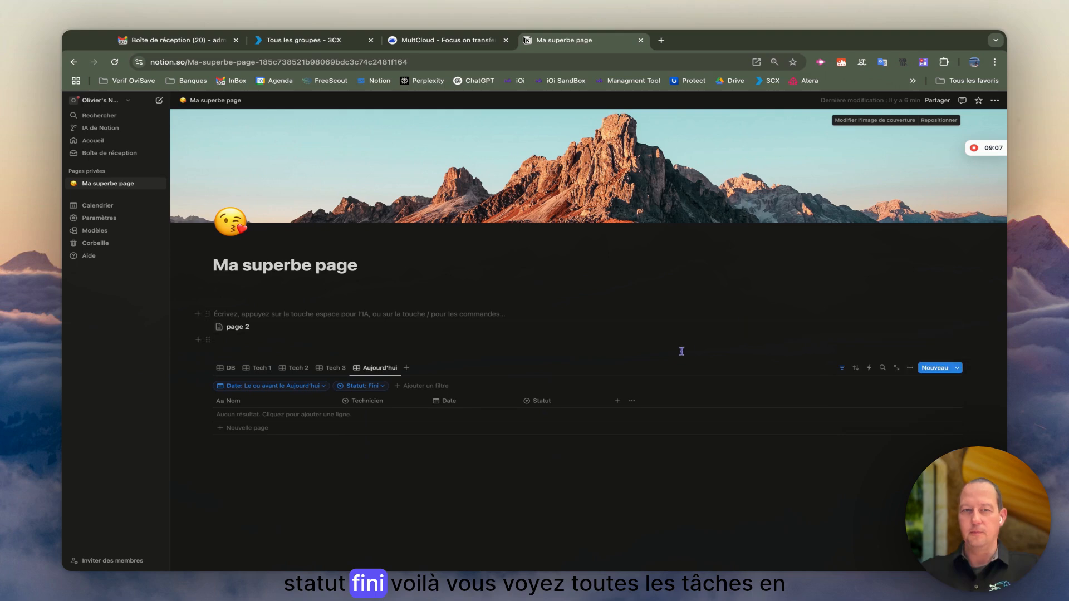
Switch the Aujourd'hui view's Statut filter condition to "N'est pas" so that Fini tasks are excluded.
{"action": "left_click", "coordinate": [332, 369]}
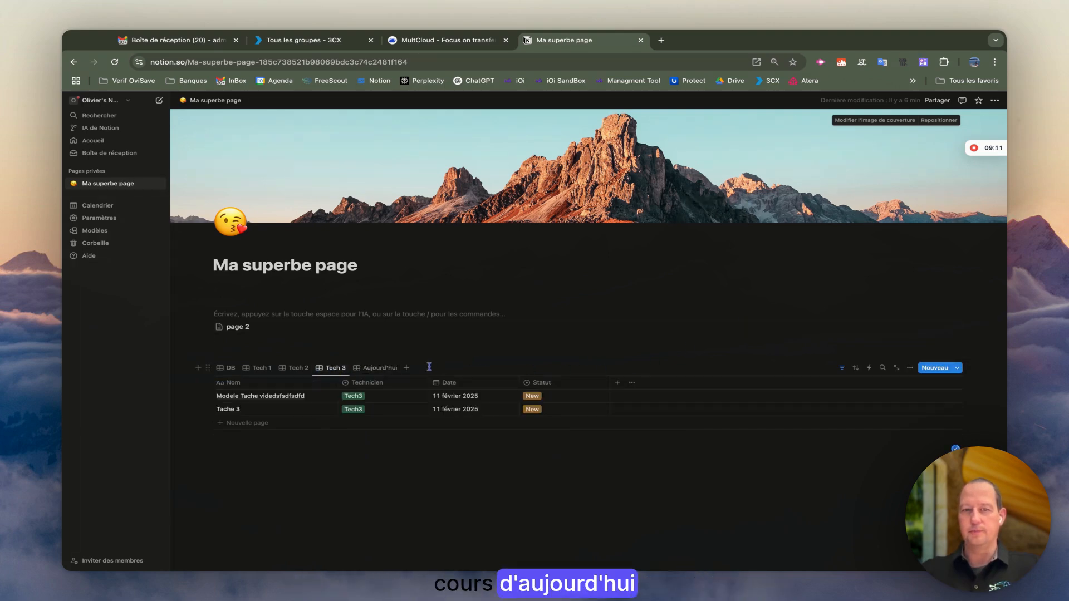
{"action": "left_click", "coordinate": [382, 371]}
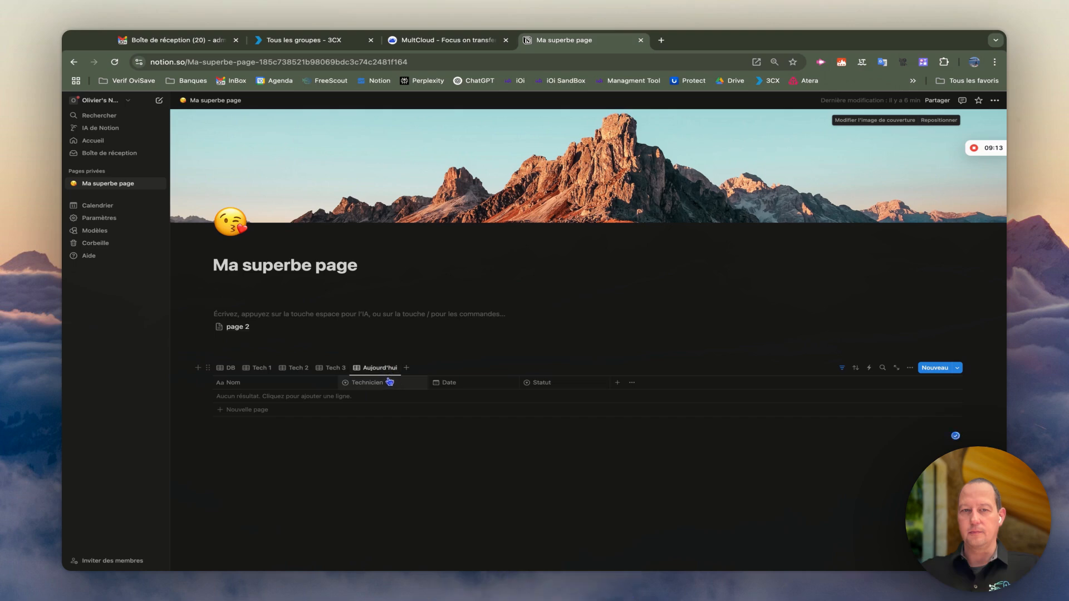
{"action": "left_click", "coordinate": [842, 367]}
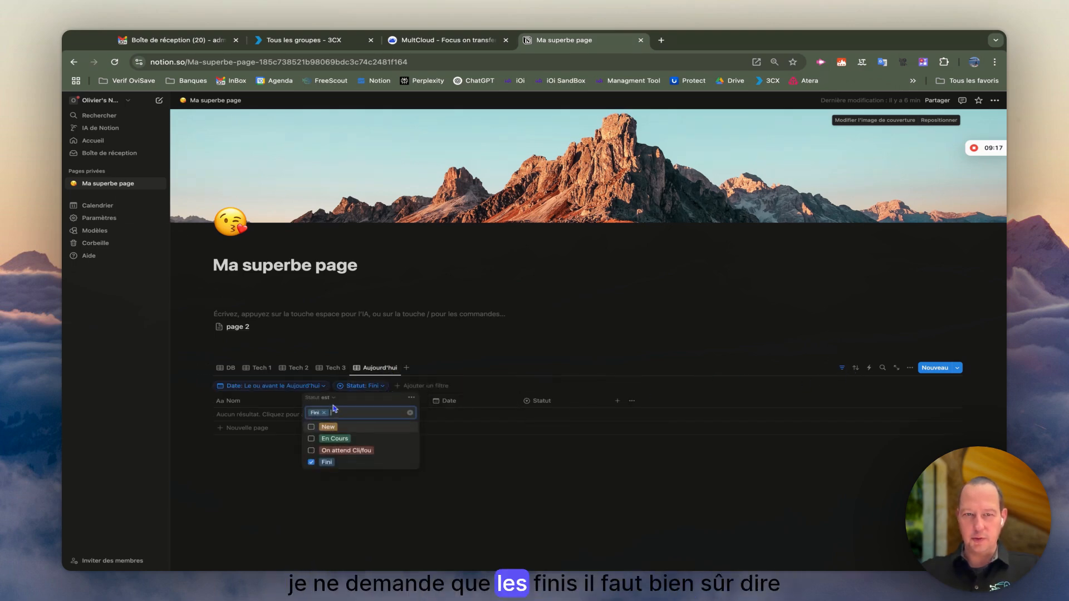
{"action": "left_click", "coordinate": [331, 399]}
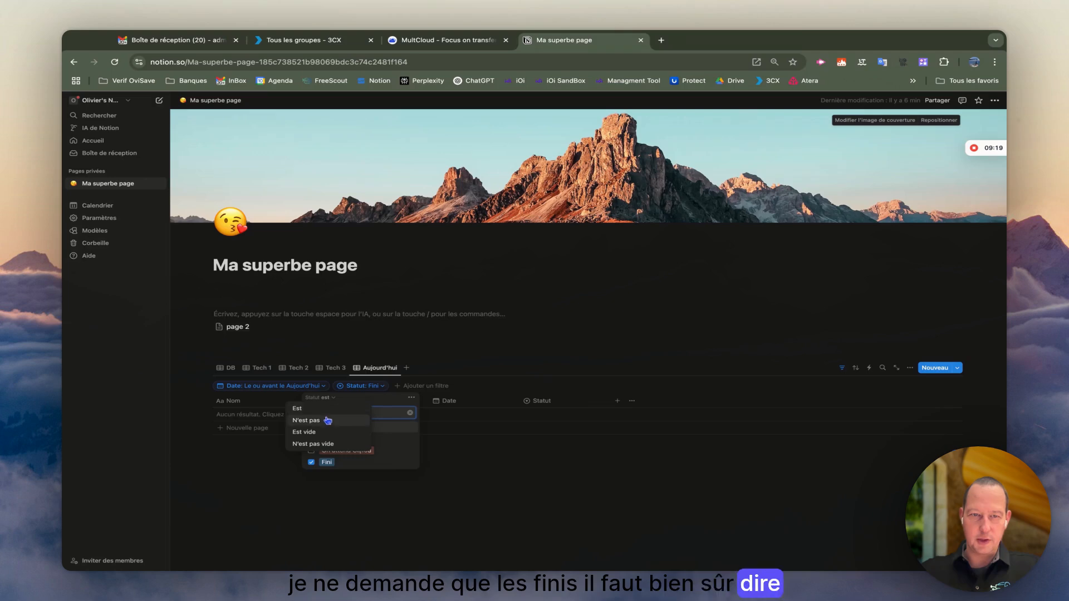
{"action": "left_click", "coordinate": [315, 420]}
{"action": "left_click", "coordinate": [548, 341]}
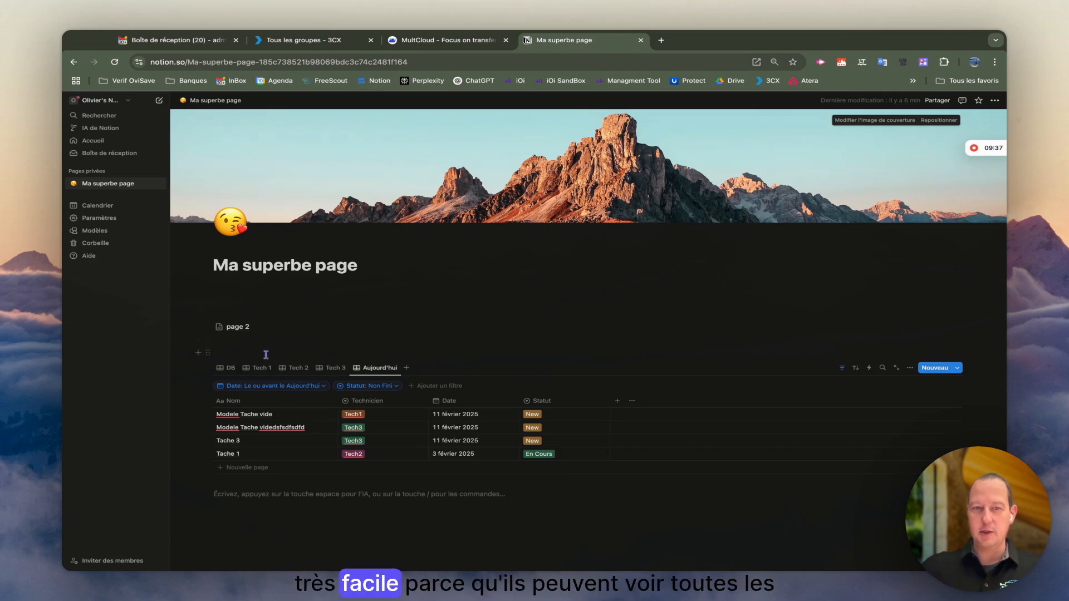
{"action": "left_click", "coordinate": [529, 315]}
{"action": "scroll", "coordinate": [570, 351], "scroll_direction": "down", "scroll_amount": 2}
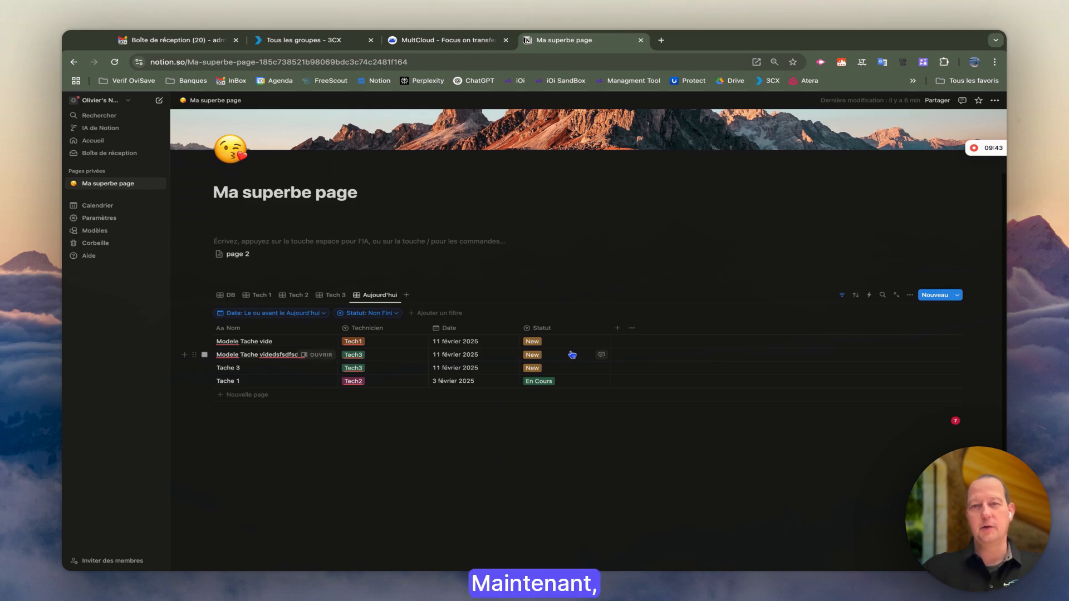